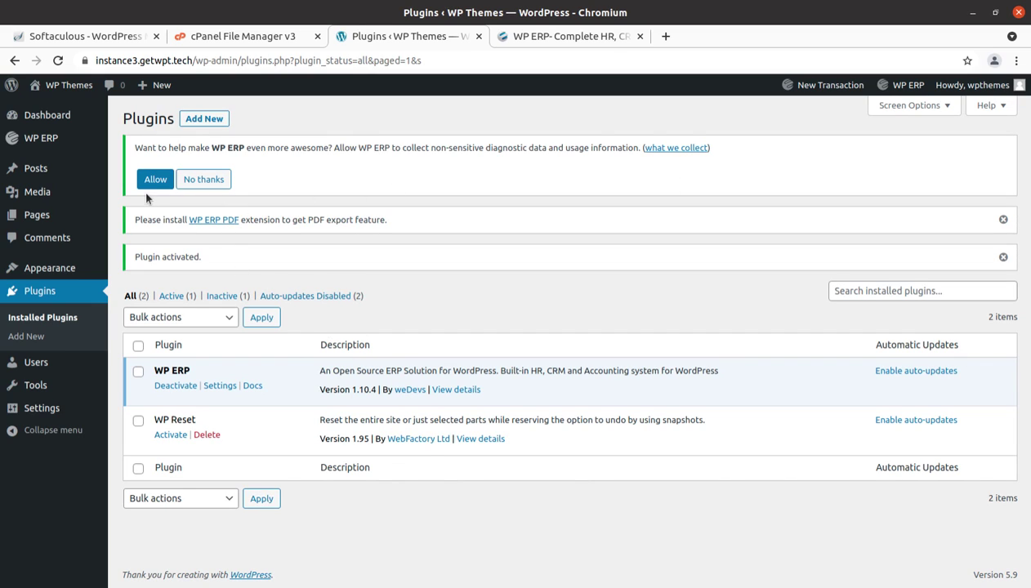
- Dismiss the WP ERP PDF extension notice and open the WP ERP overview dashboard
left_click(1003, 218)
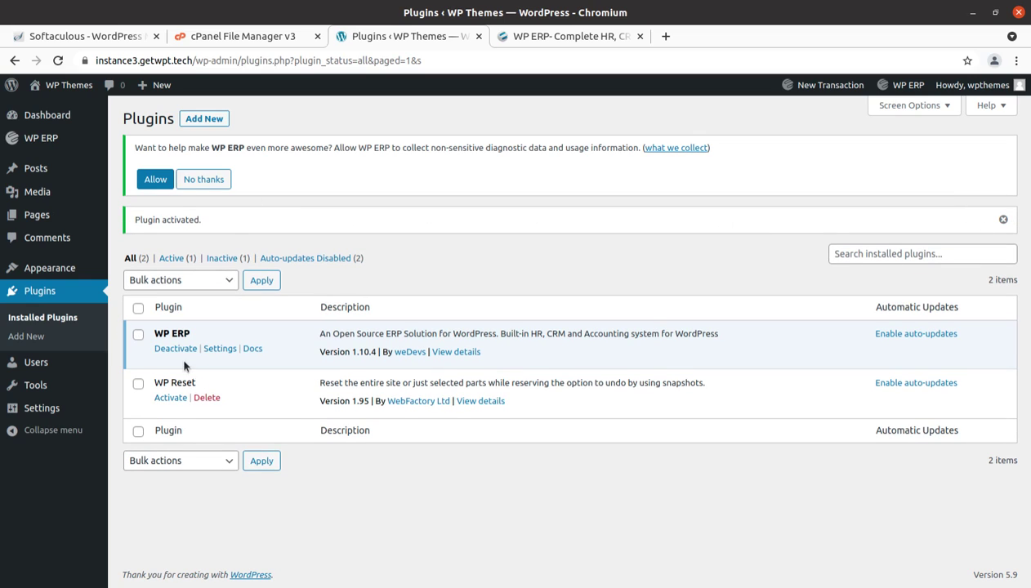
mouse_move(41, 138)
left_click(140, 141)
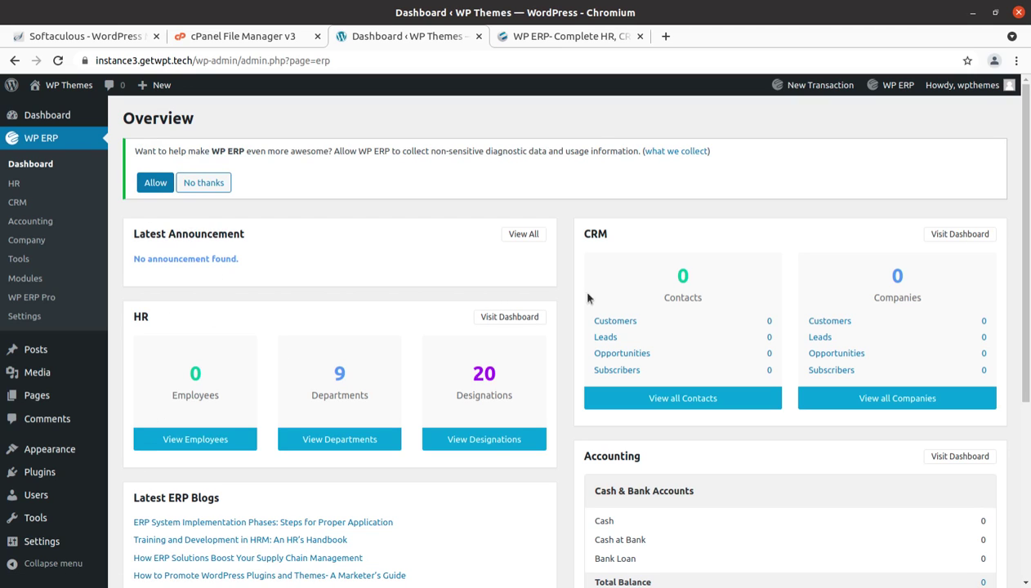
scroll(627, 301, "down", 5)
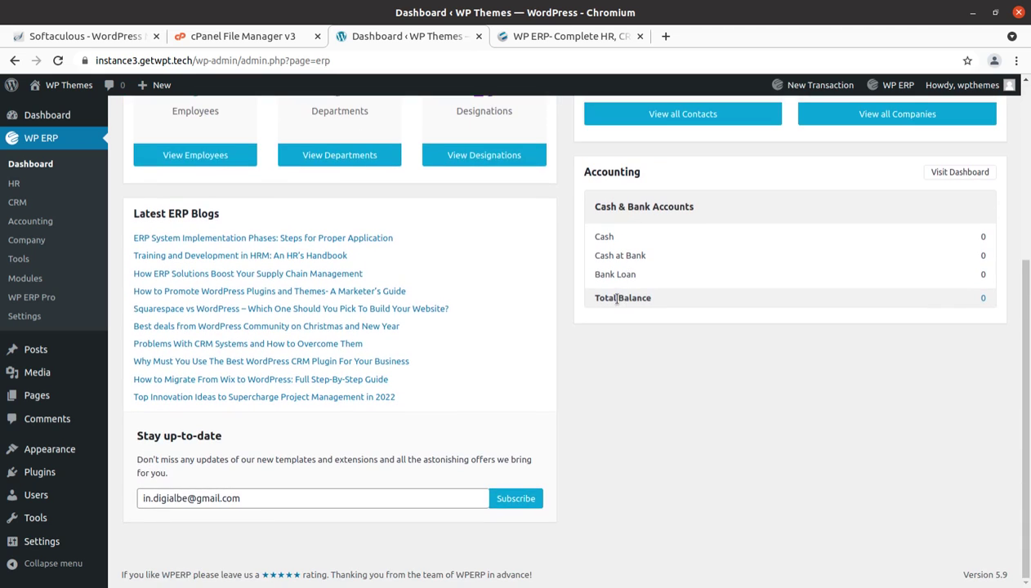
scroll(453, 402, "up", 3)
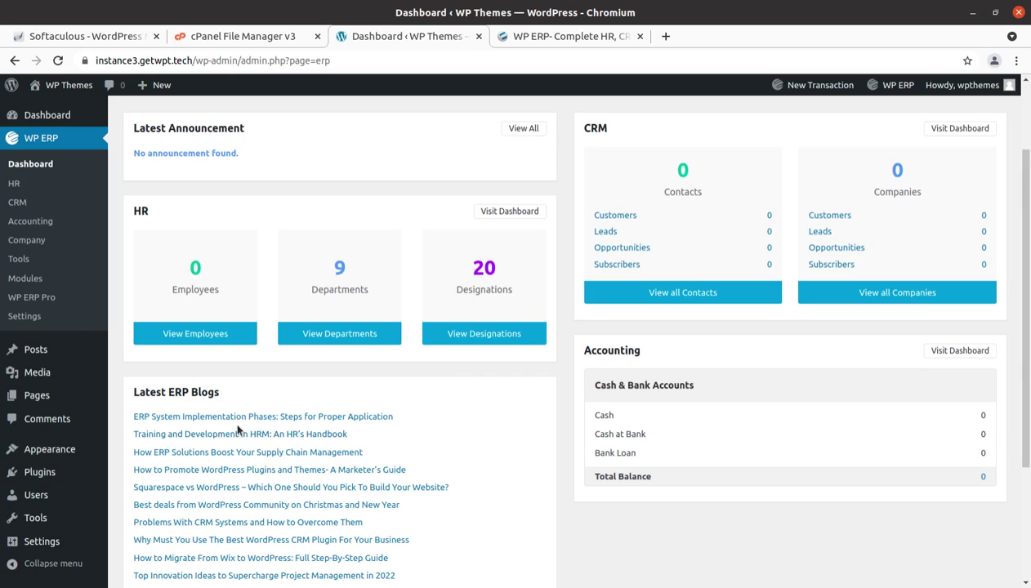
- Examine the WP ERP core modules and available extensions, including the pricing page reached from Advanced Leave Management
left_click(31, 282)
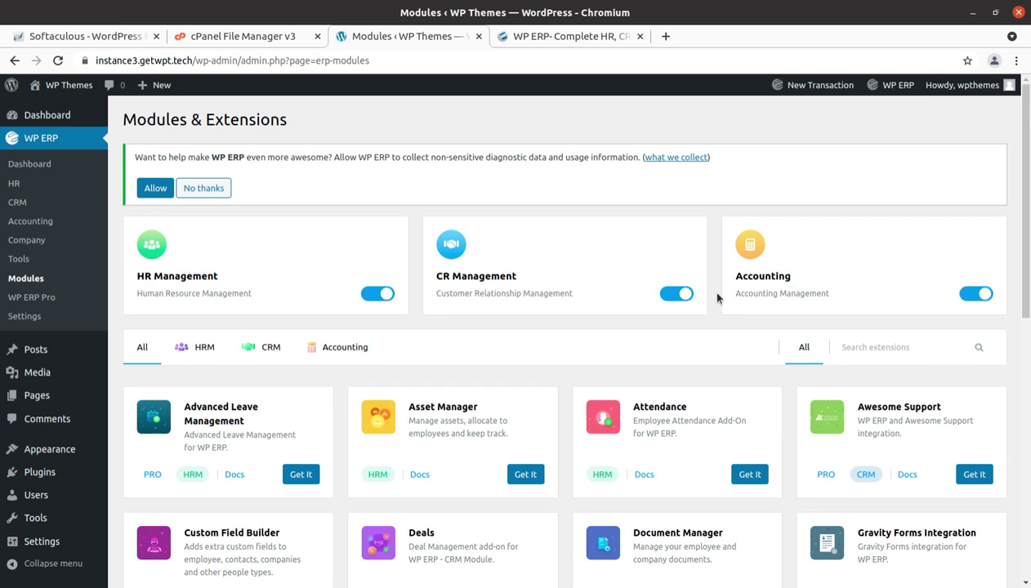
scroll(884, 299, "down", 2)
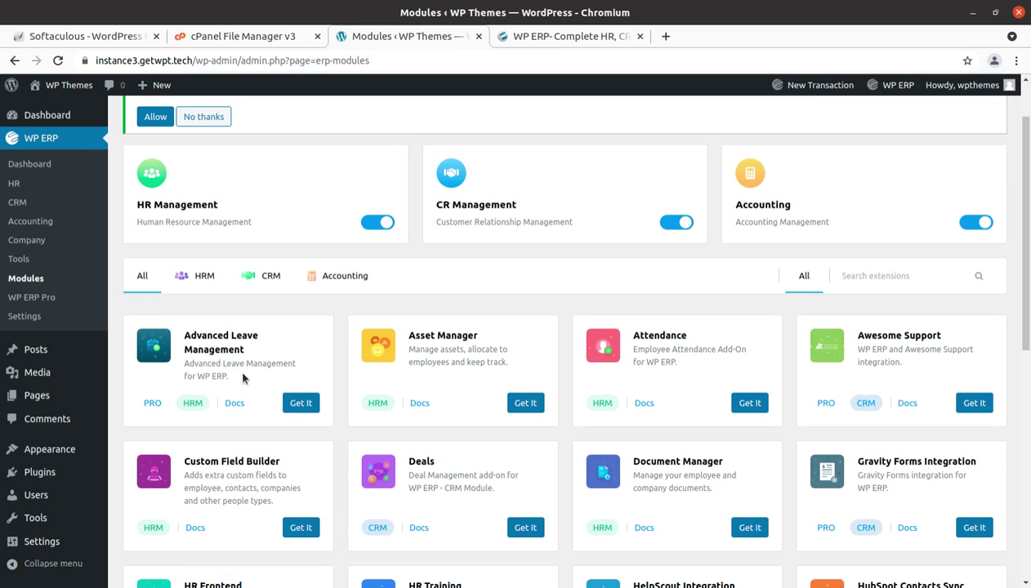
scroll(216, 361, "down", 2)
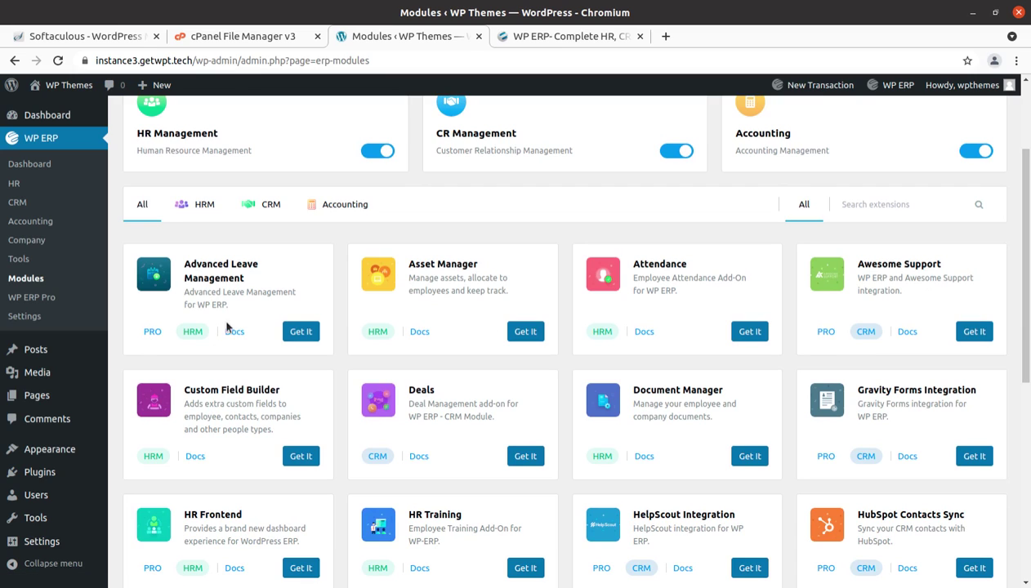
left_click(300, 331)
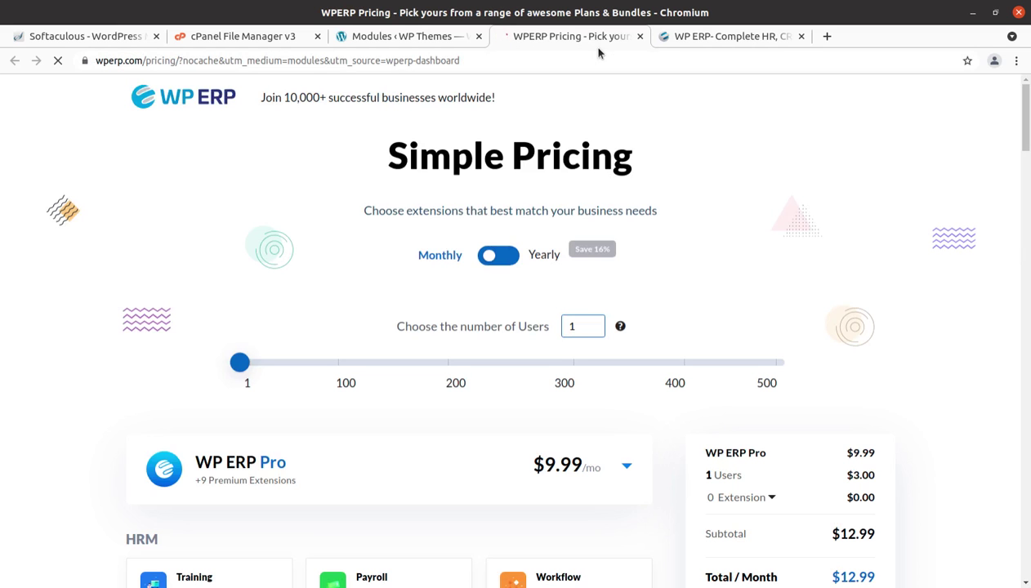
left_click(640, 37)
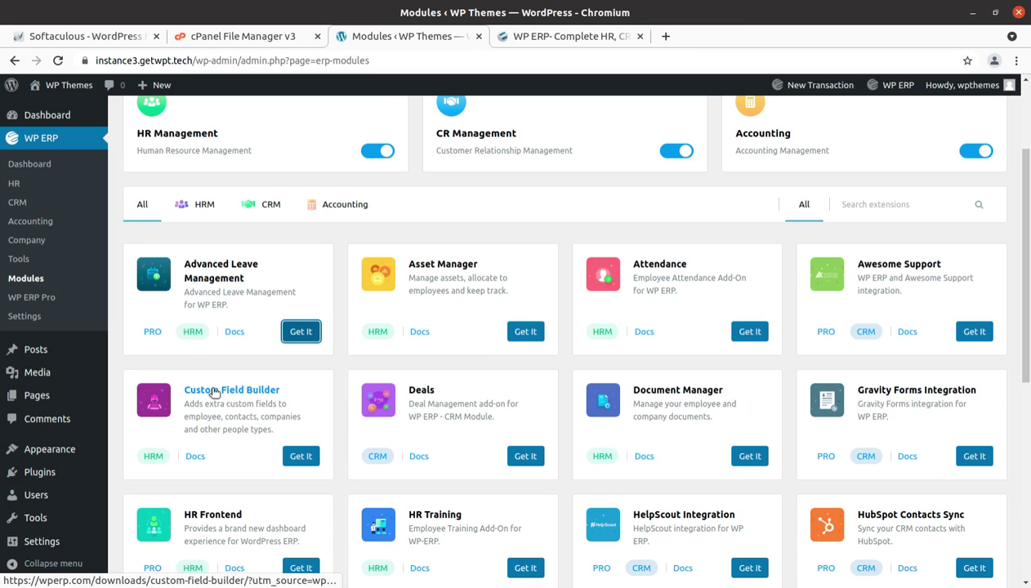
scroll(212, 392, "down", 3)
scroll(212, 392, "down", 5)
scroll(213, 392, "up", 6)
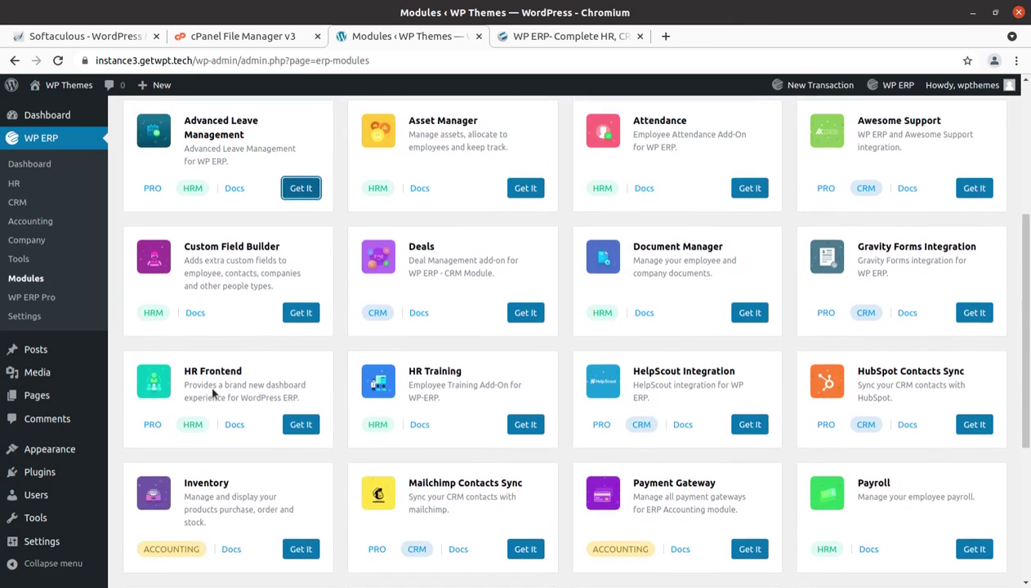
scroll(211, 394, "up", 2)
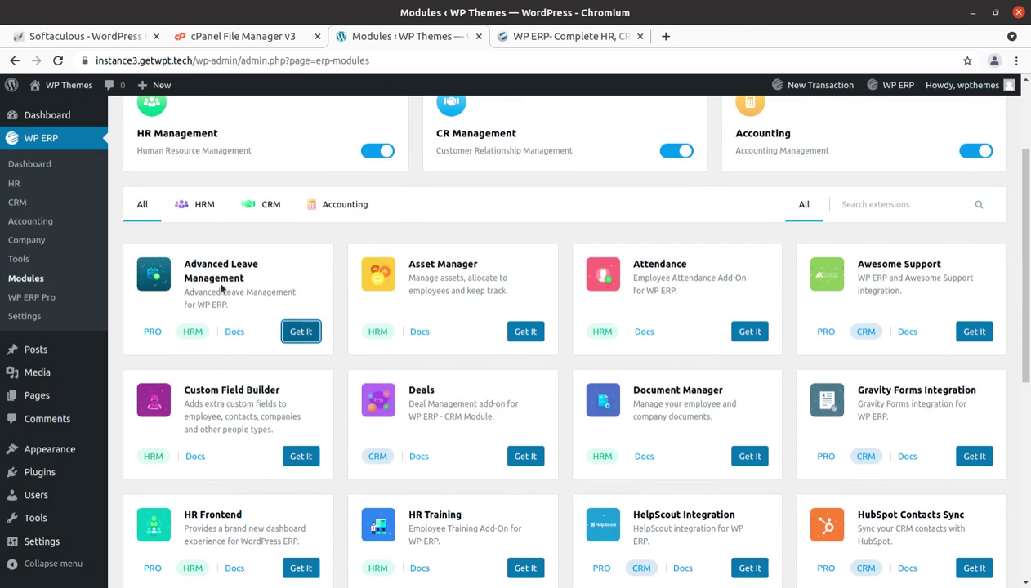
scroll(193, 350, "up", 3)
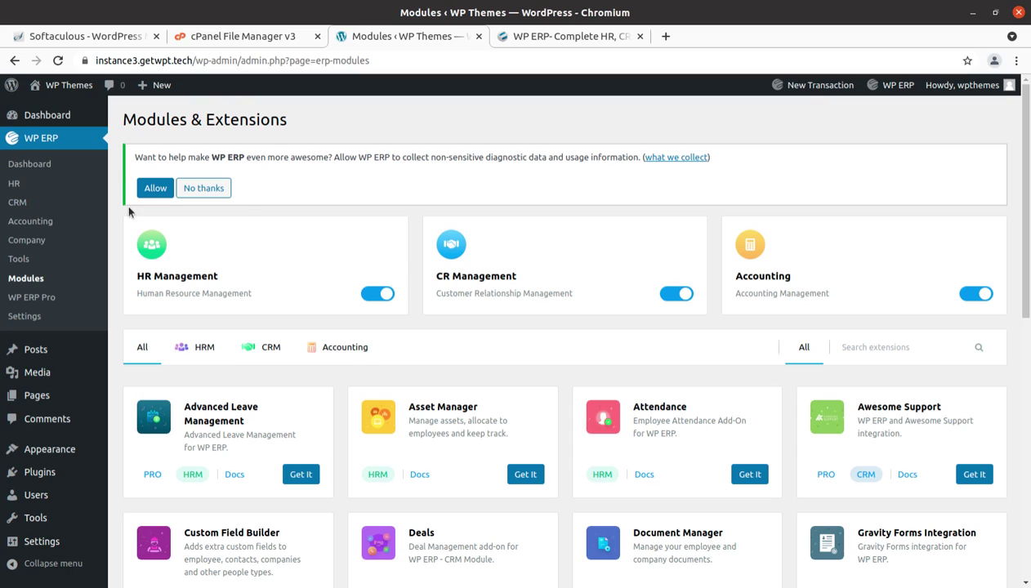
- Open the General section of the WP ERP settings and review its options
left_click(25, 164)
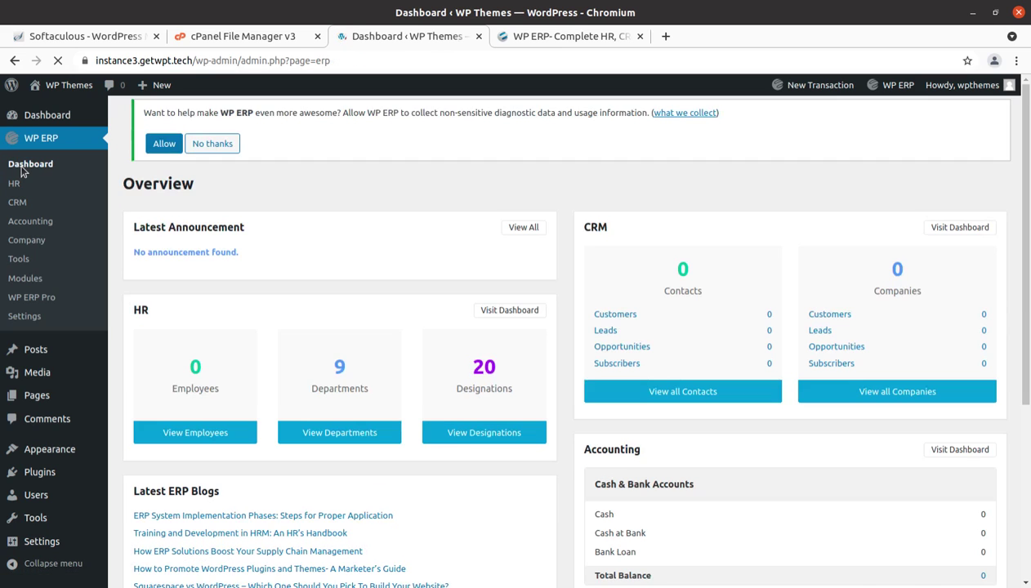
scroll(230, 355, "down", 3)
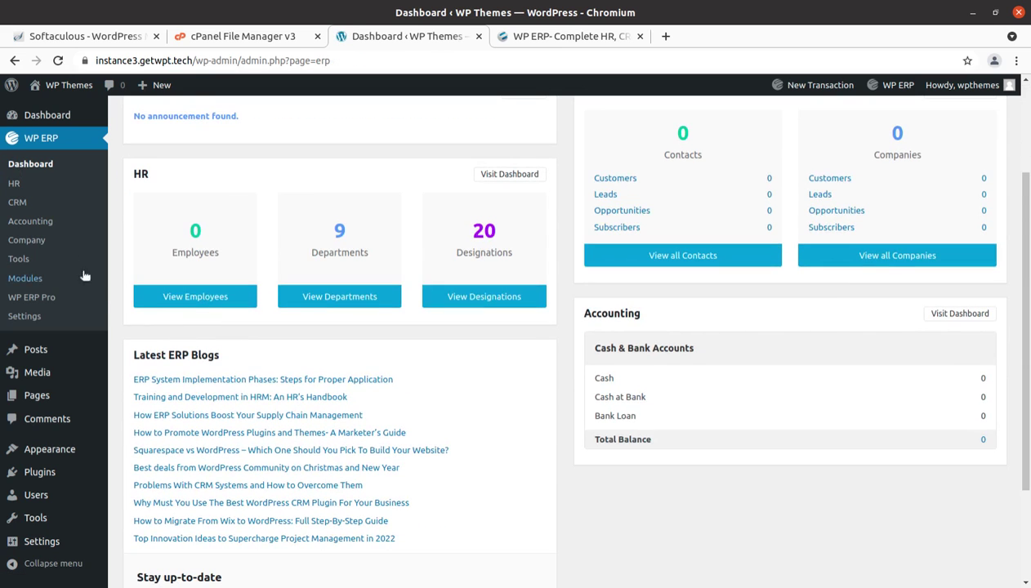
left_click(24, 317)
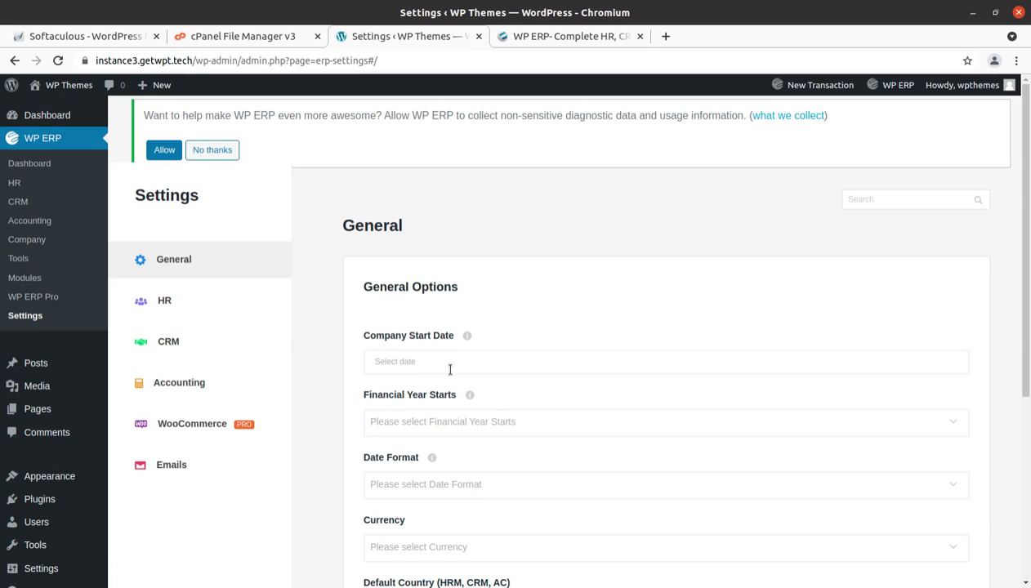
scroll(420, 352, "down", 2)
scroll(428, 357, "up", 2)
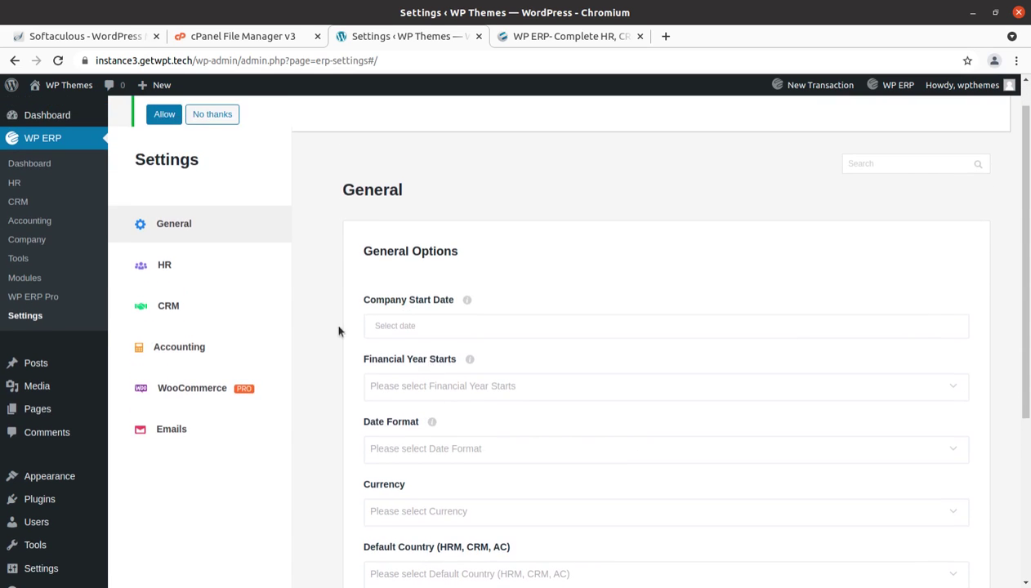
left_click(183, 236)
scroll(411, 337, "down", 2)
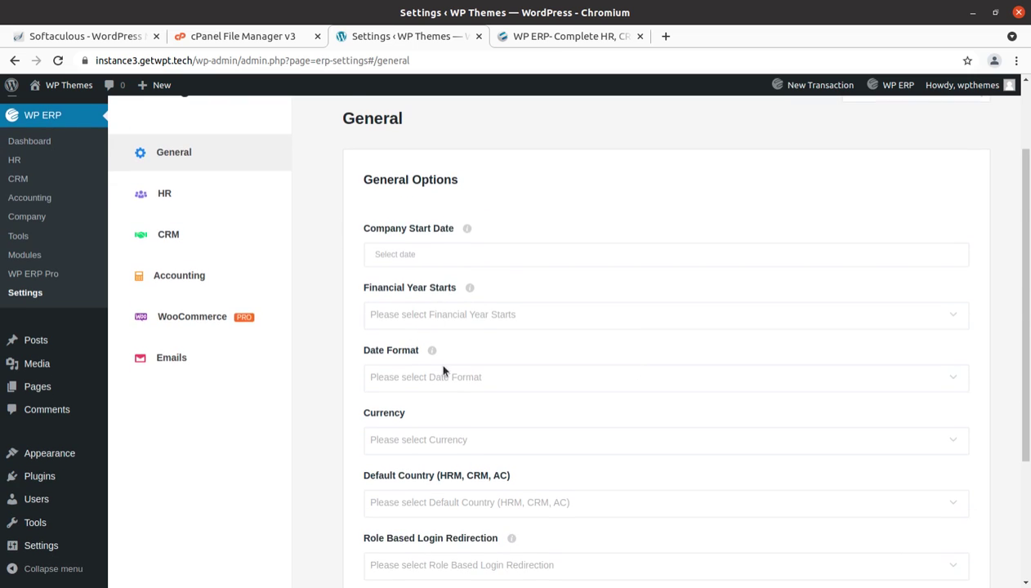
scroll(444, 370, "down", 3)
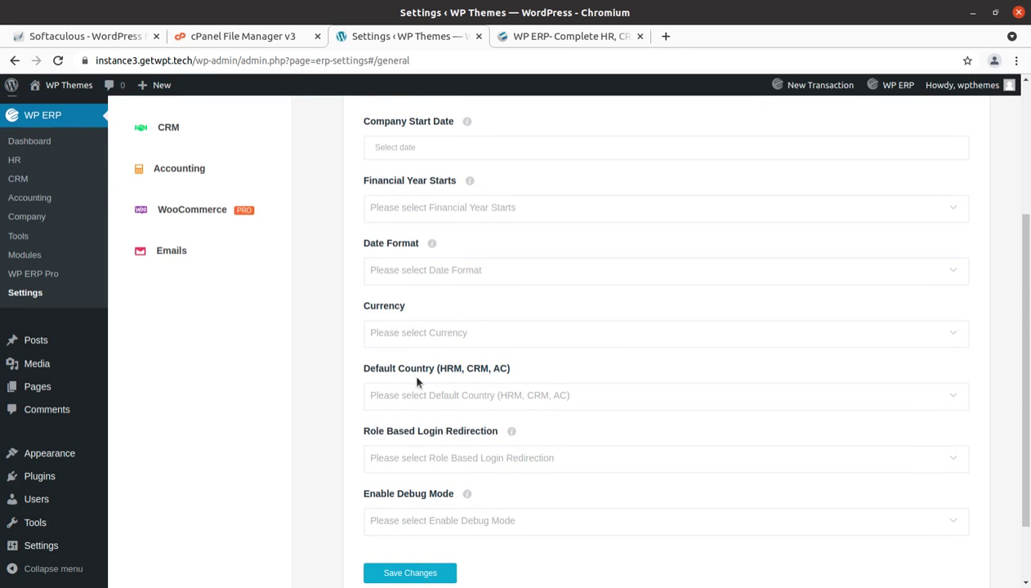
scroll(413, 377, "down", 1)
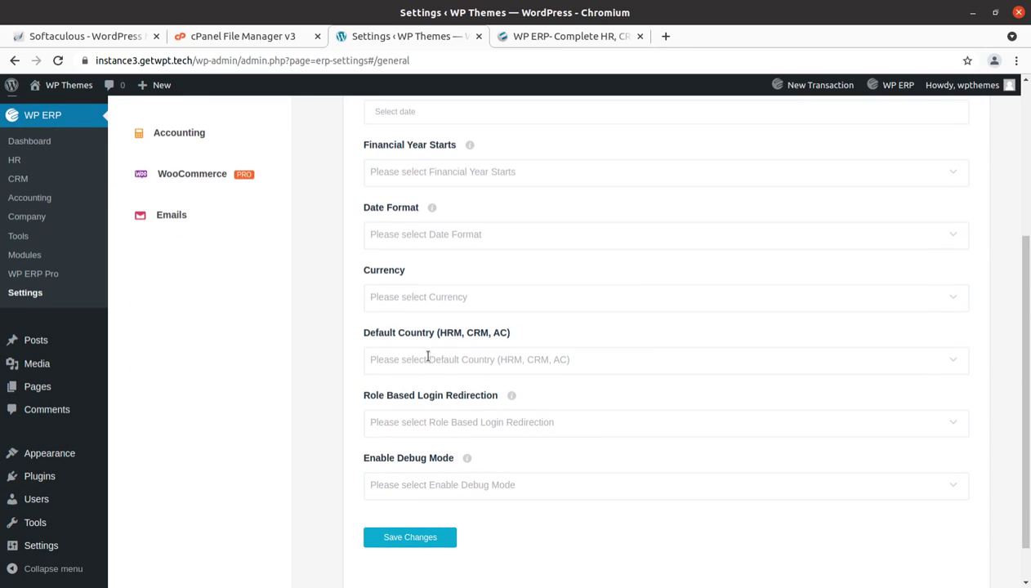
- Set the default country for HRM, CRM and AC to India
left_click(426, 357)
scroll(419, 449, "down", 5)
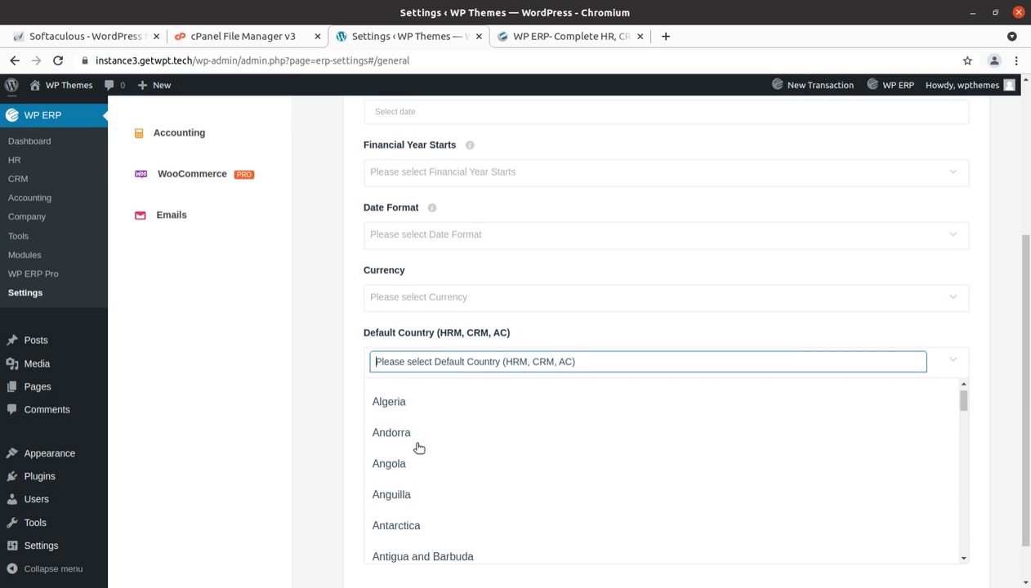
scroll(419, 449, "down", 10)
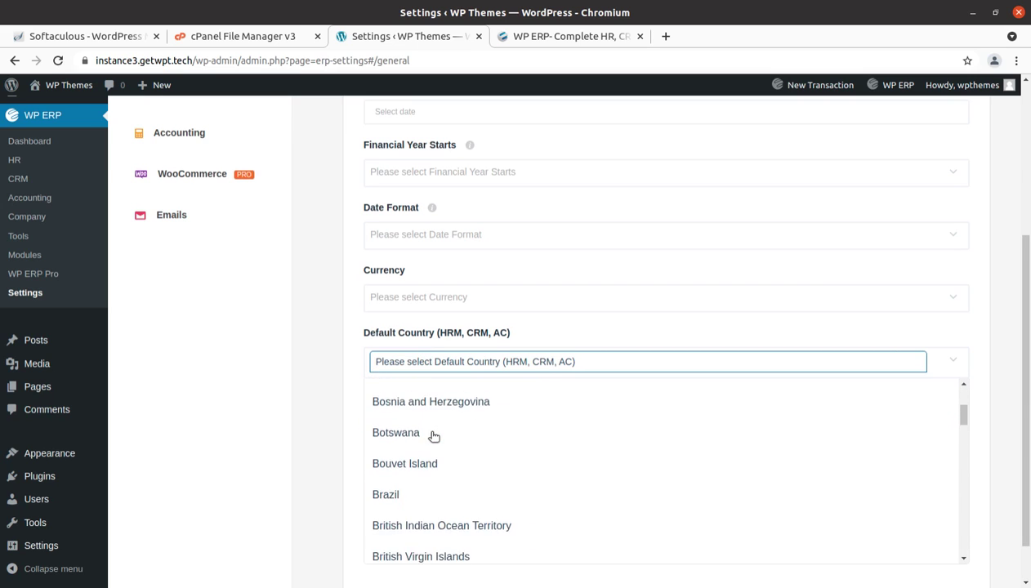
scroll(434, 437, "down", 10)
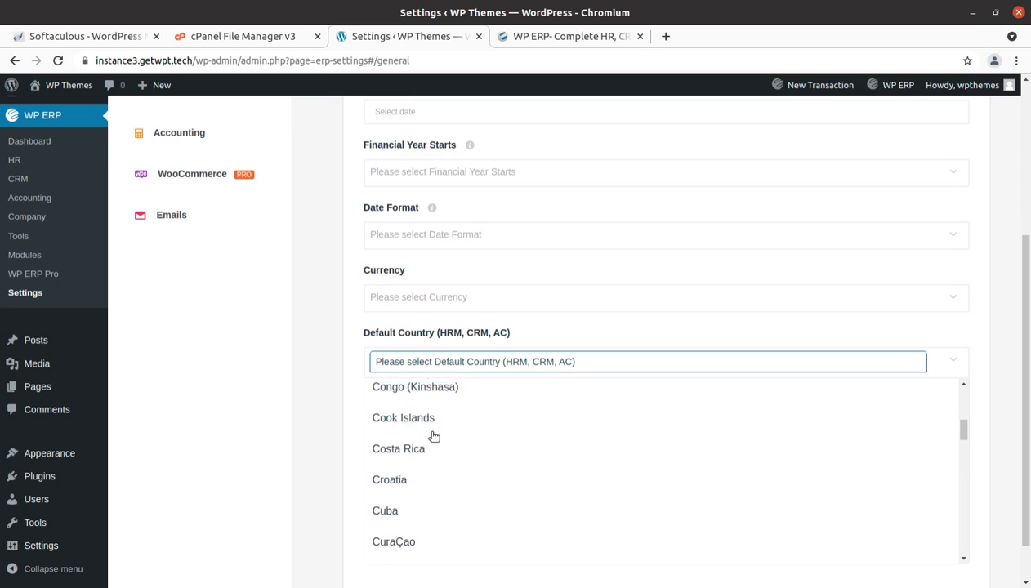
scroll(433, 437, "down", 10)
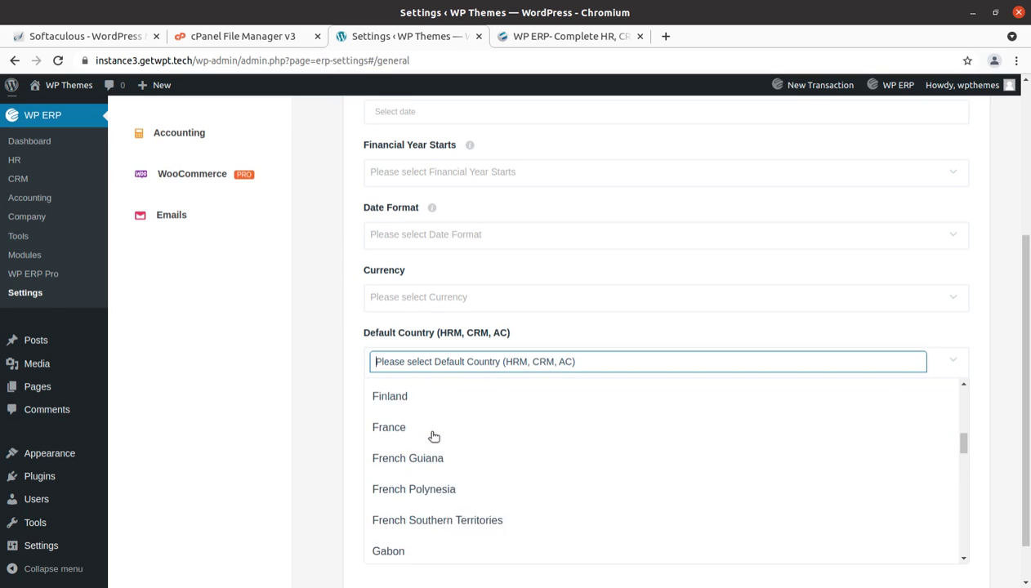
scroll(433, 437, "down", 5)
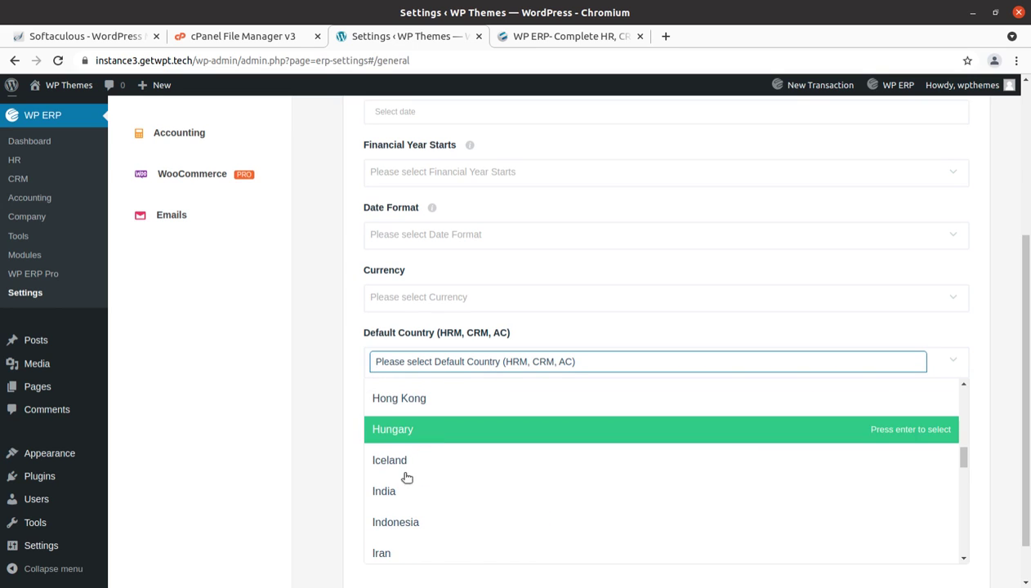
left_click(400, 488)
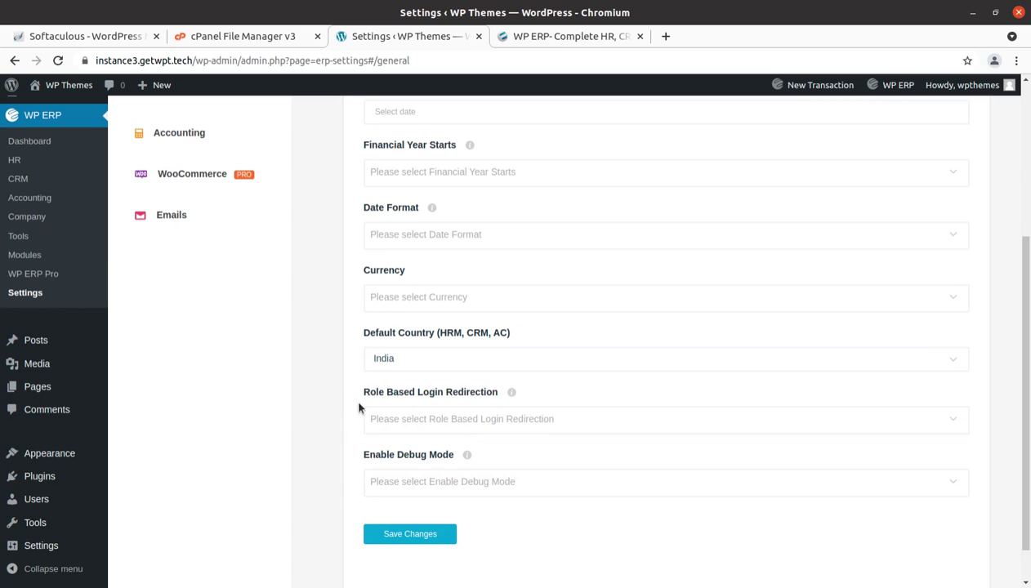
- Try setting Role Based Login Redirection to On, and clear the selection again
left_click(398, 421)
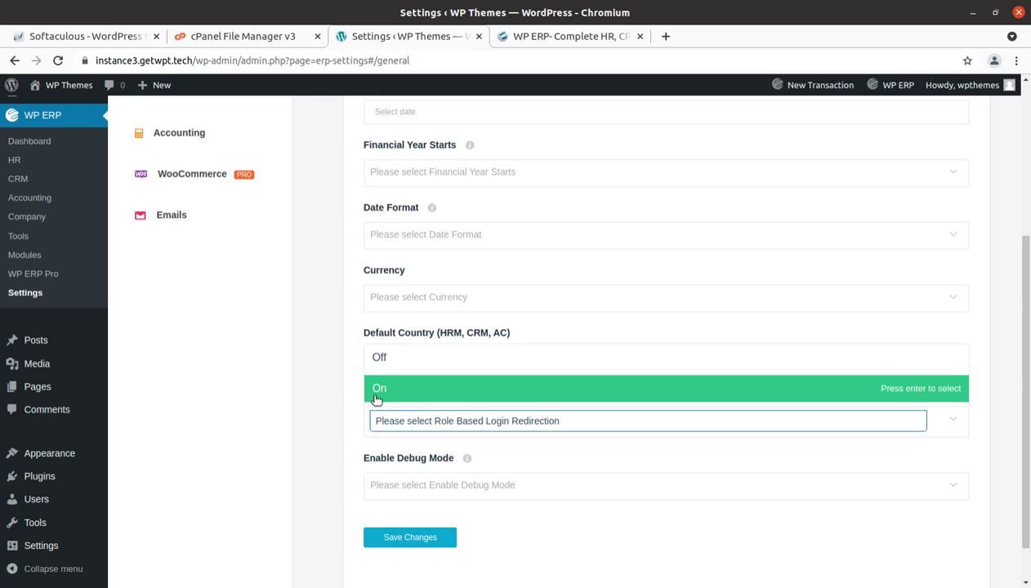
left_click(376, 390)
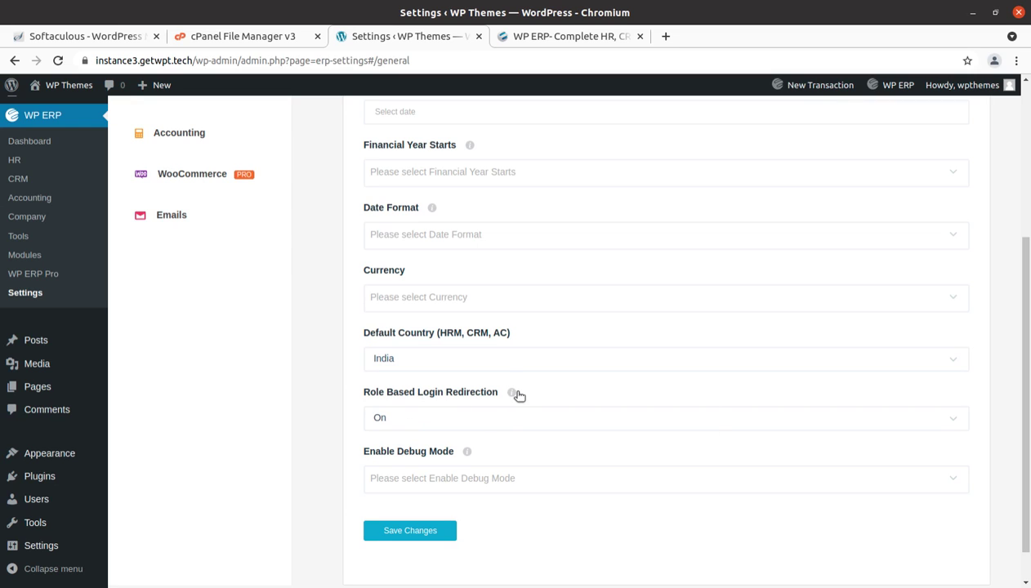
mouse_move(515, 396)
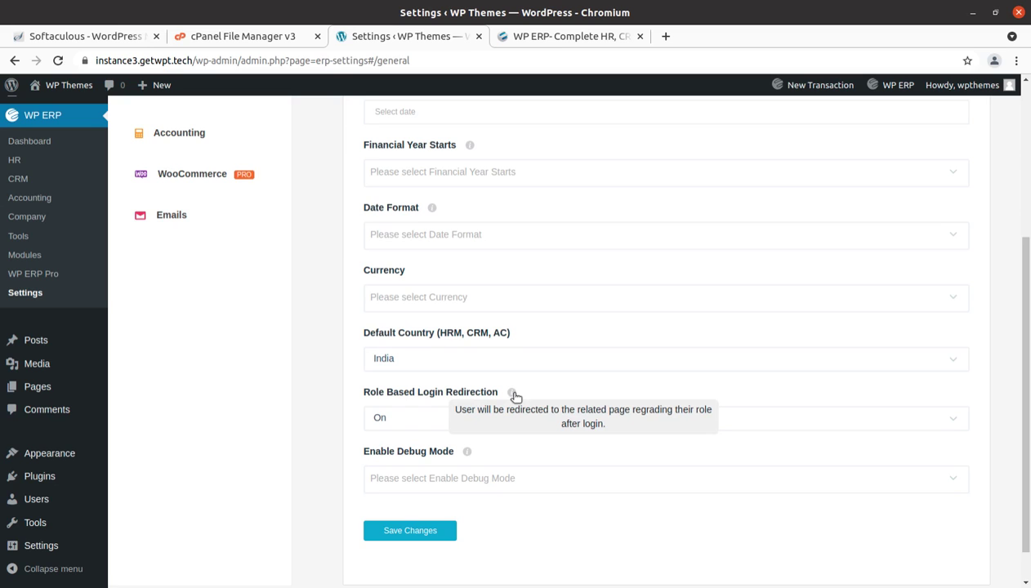
left_click(426, 418)
left_click(430, 359)
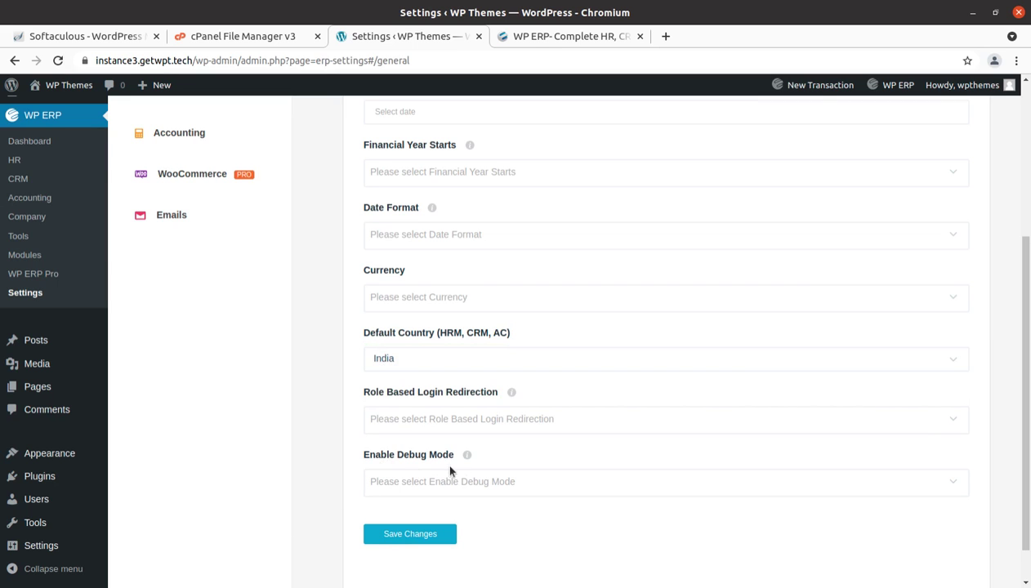
- Save the changes made to the WP ERP general settings
scroll(254, 430, "up", 3)
scroll(286, 446, "down", 4)
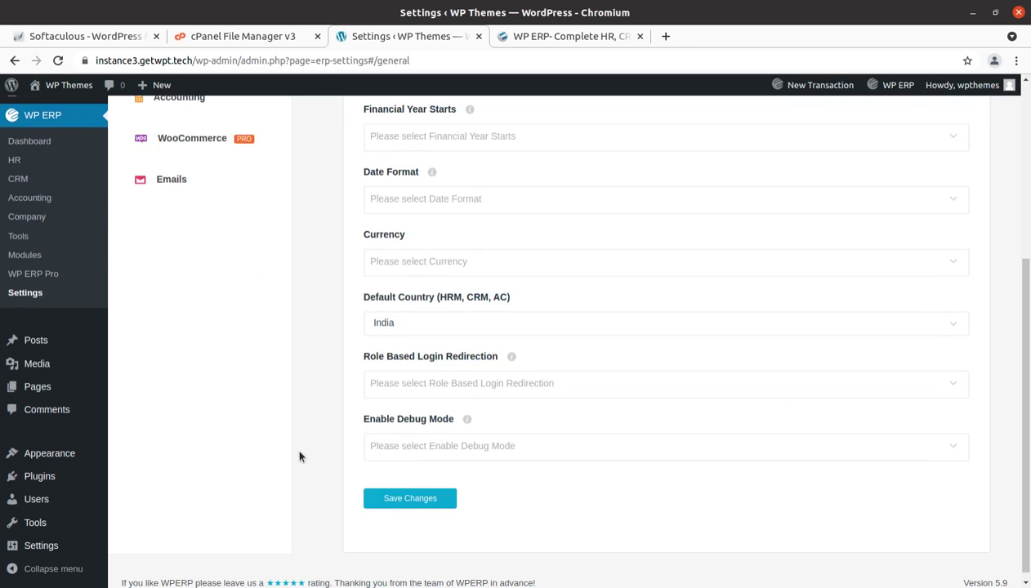
left_click(407, 500)
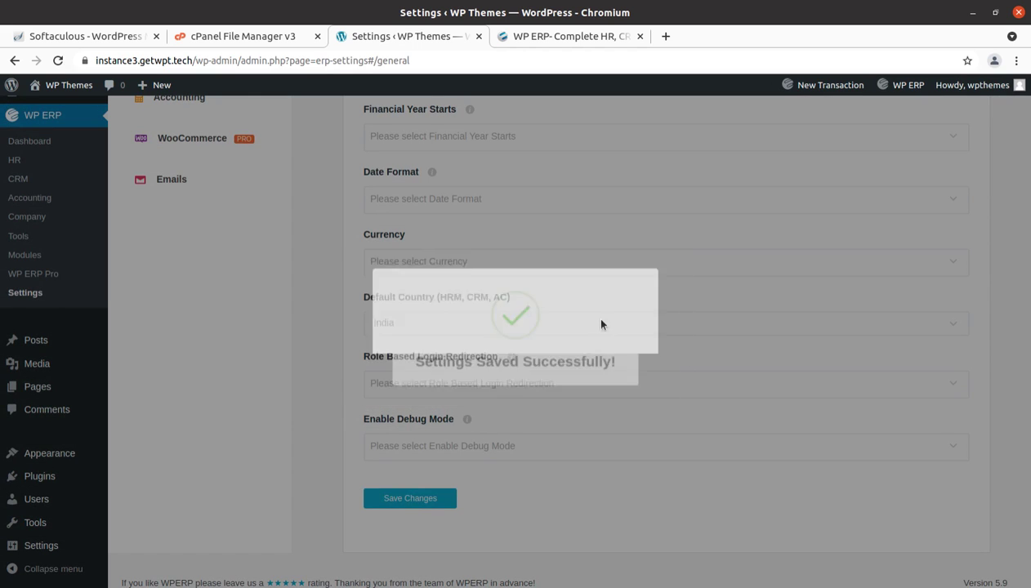
- Open the workday settings for HR management and set Monday to Full Day
scroll(347, 447, "up", 4)
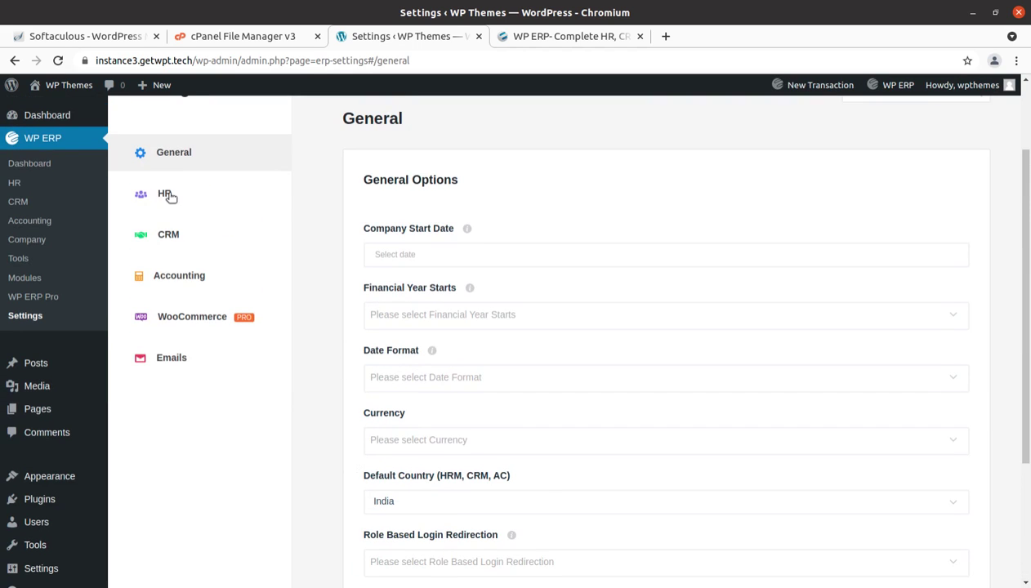
left_click(165, 194)
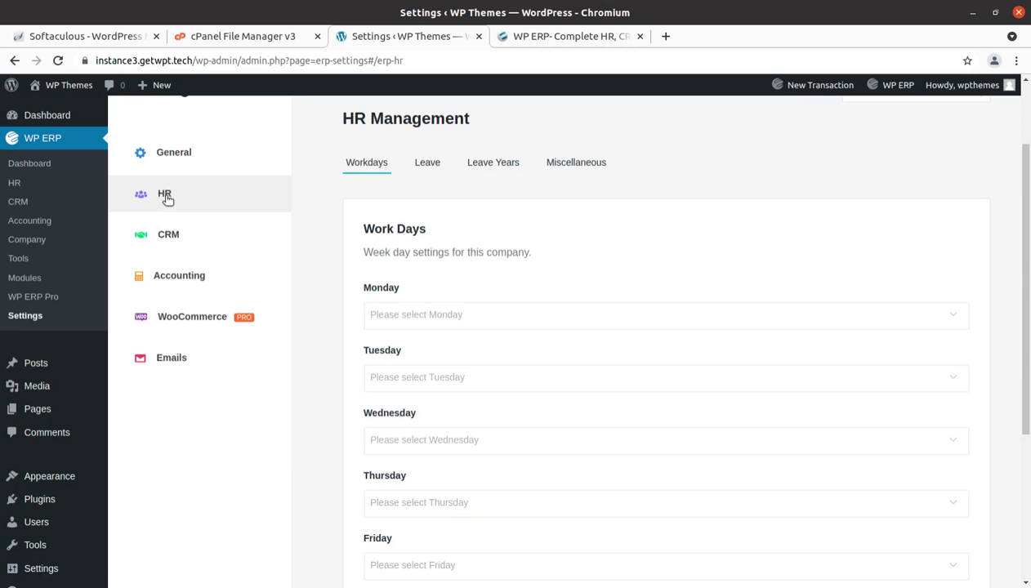
left_click(388, 314)
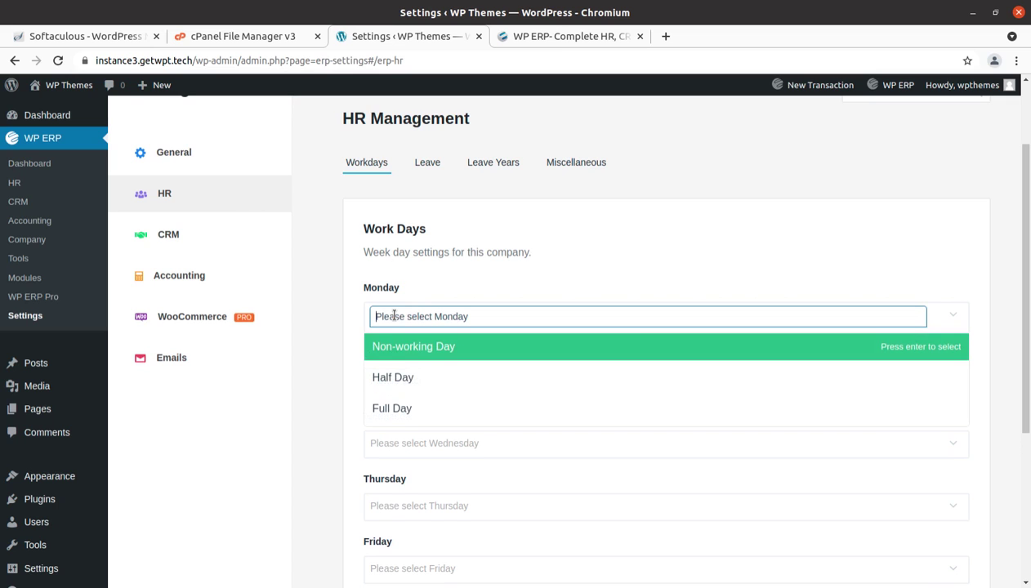
left_click(404, 410)
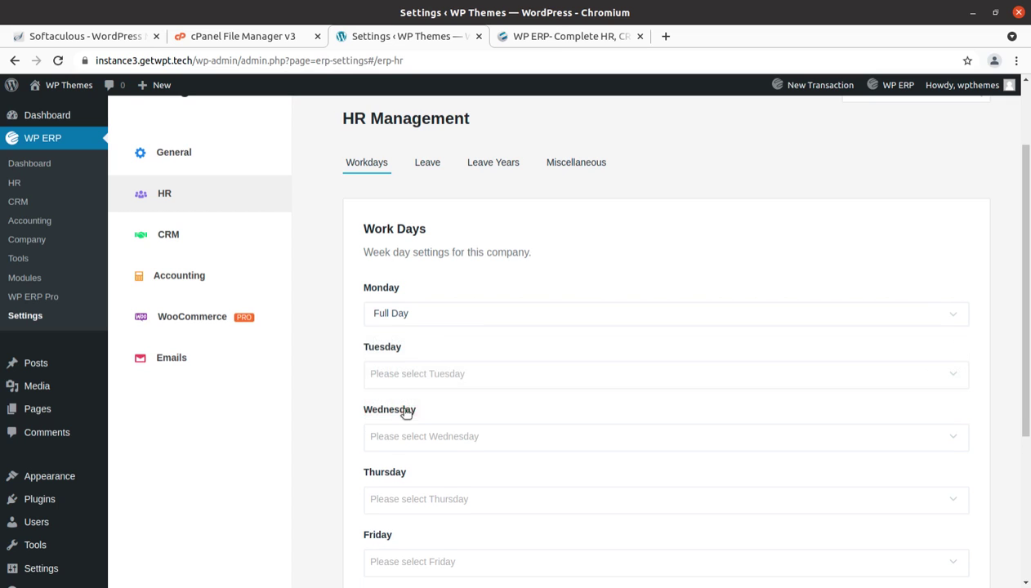
- Set Tuesday, Wednesday, Thursday and Friday to Full Day in the work days settings
left_click(418, 374)
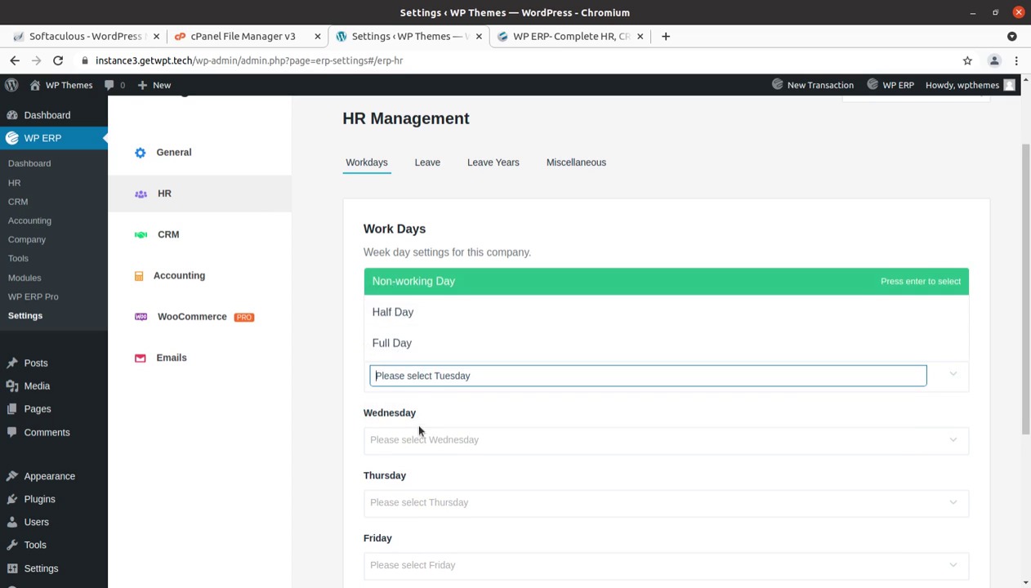
left_click(398, 345)
scroll(416, 413, "down", 2)
left_click(414, 362)
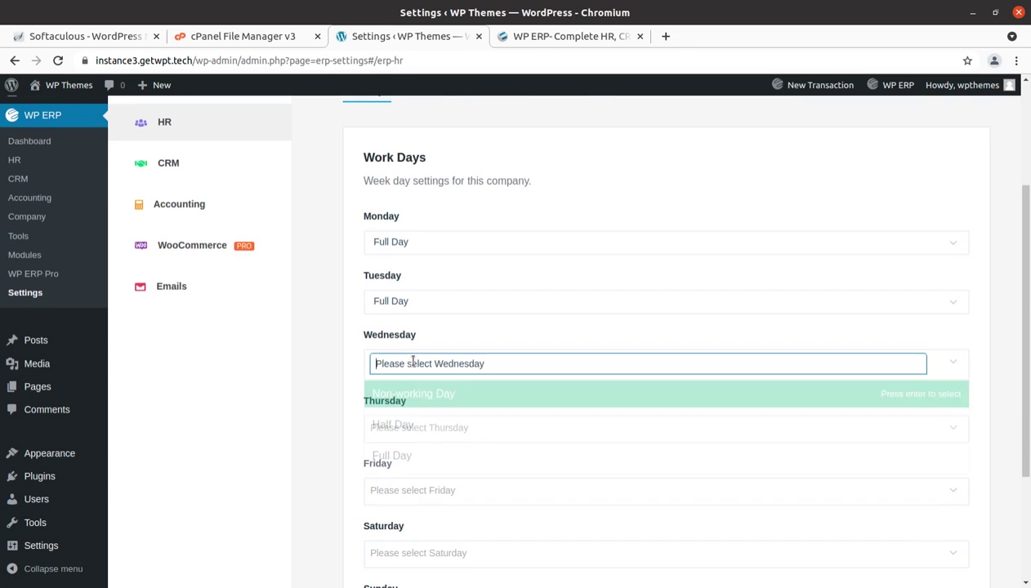
left_click(402, 455)
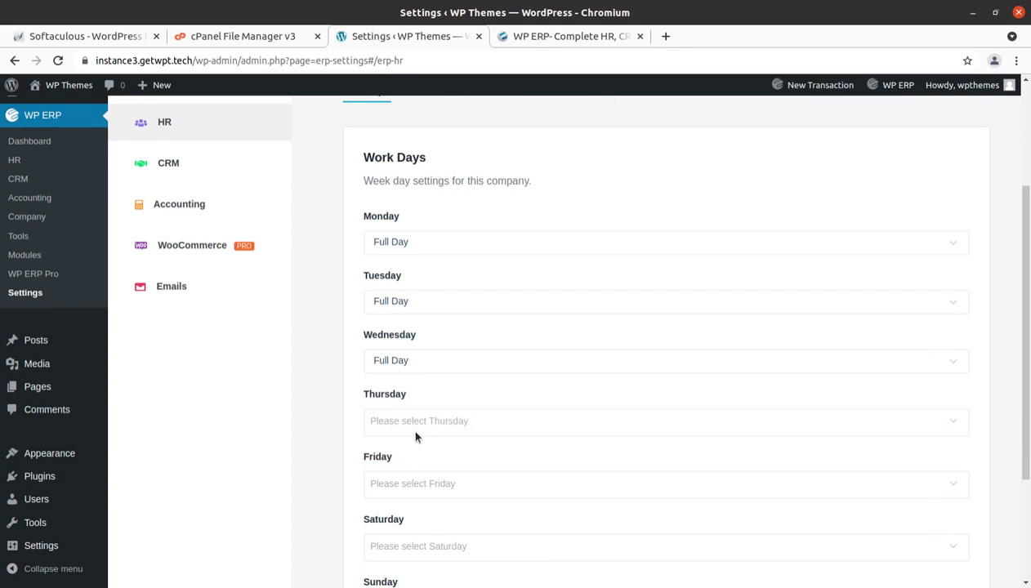
scroll(409, 426, "down", 3)
left_click(408, 314)
left_click(396, 403)
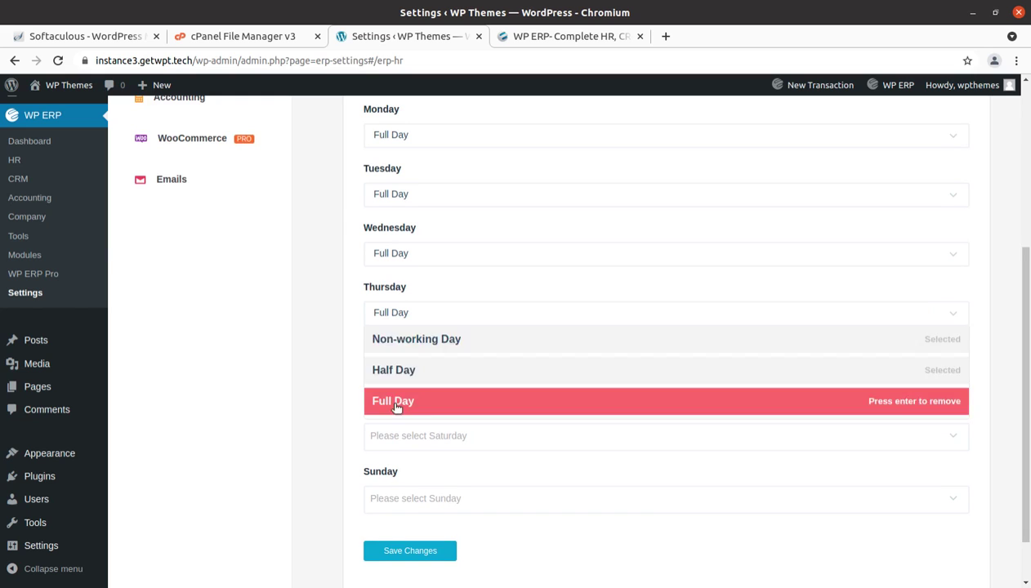
left_click(395, 374)
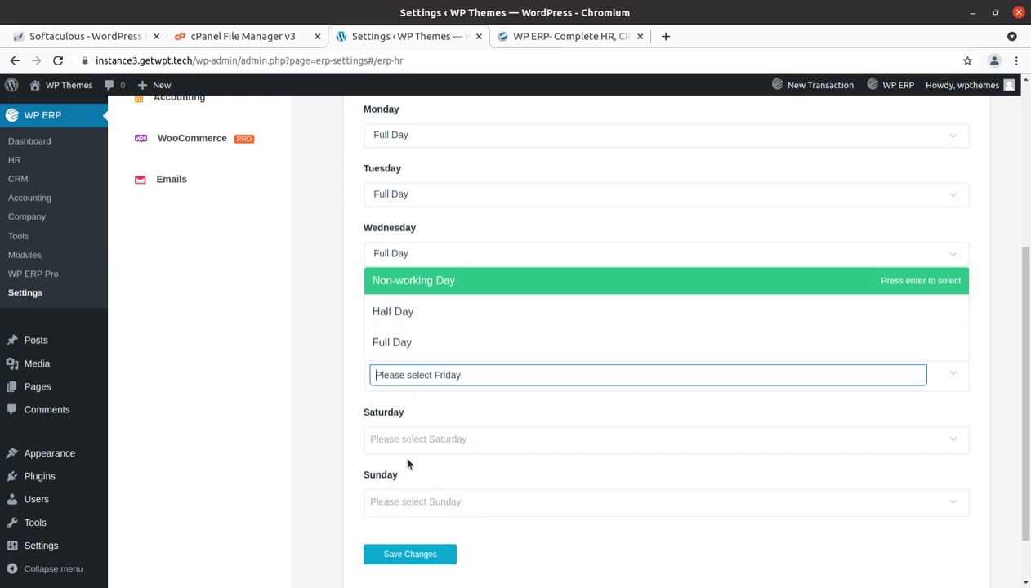
left_click(395, 344)
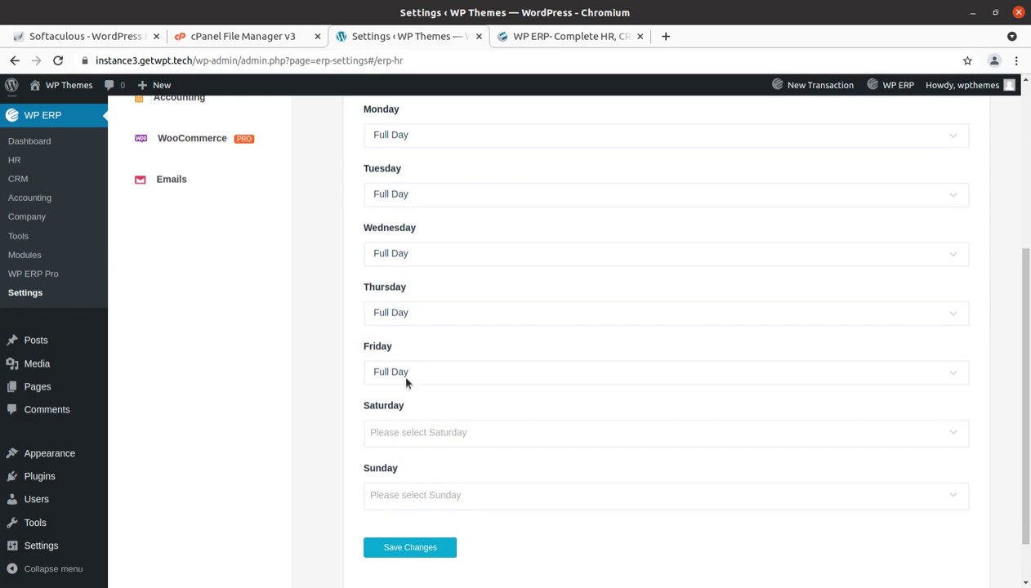
- Set Saturday to Half Day and Sunday to Non-working Day, and save the work days settings
left_click(436, 434)
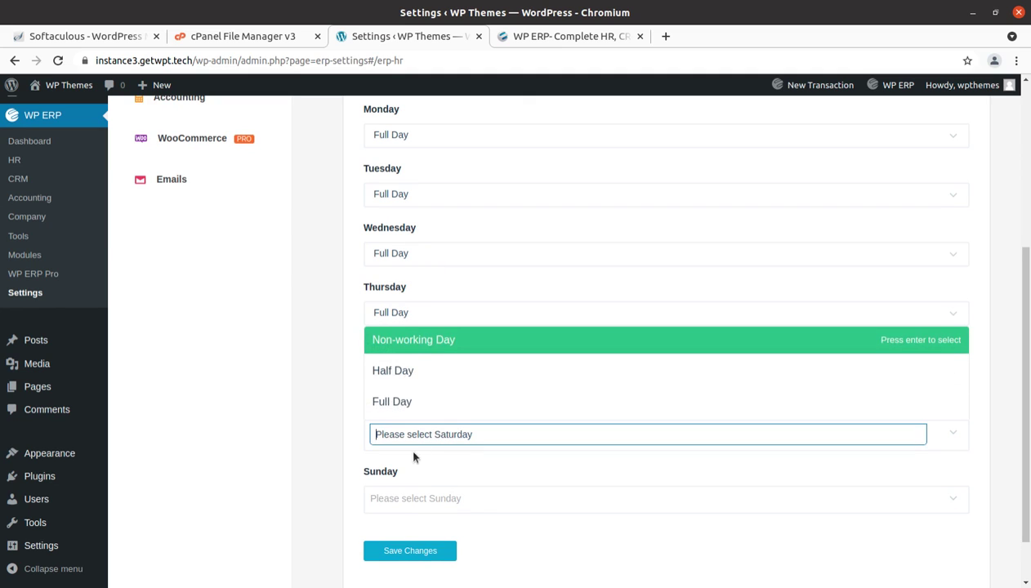
left_click(406, 371)
left_click(415, 491)
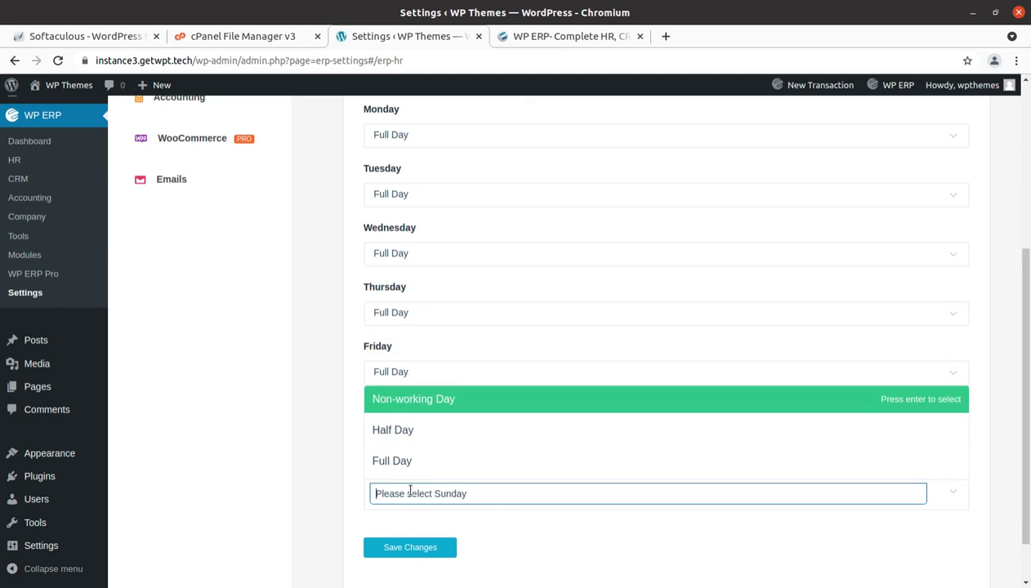
left_click(413, 538)
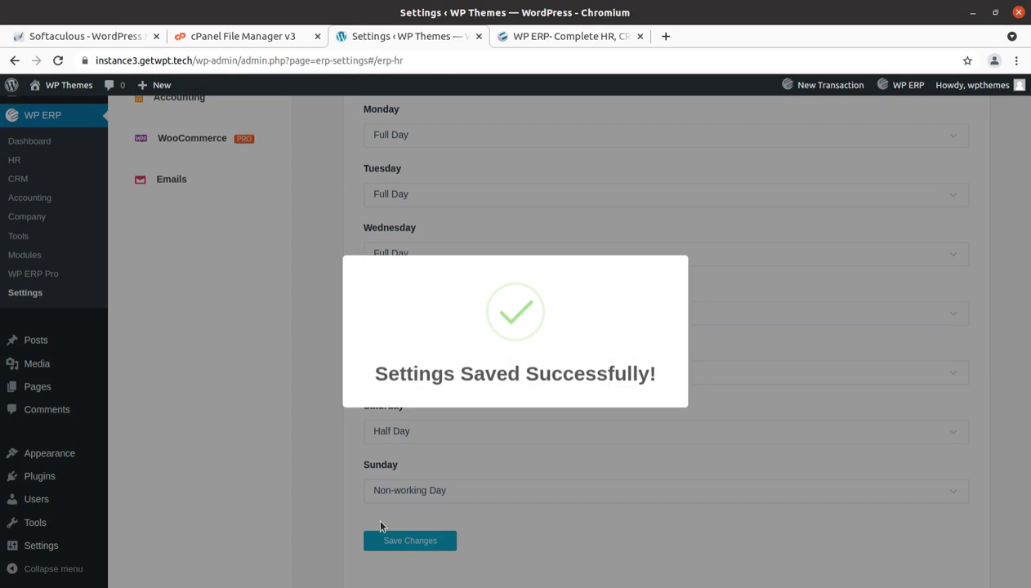
- Enable Extra Unpaid Leave and Auto Assign Leave Policy in the HR leave settings and save the changes
scroll(247, 423, "up", 2)
scroll(249, 427, "up", 2)
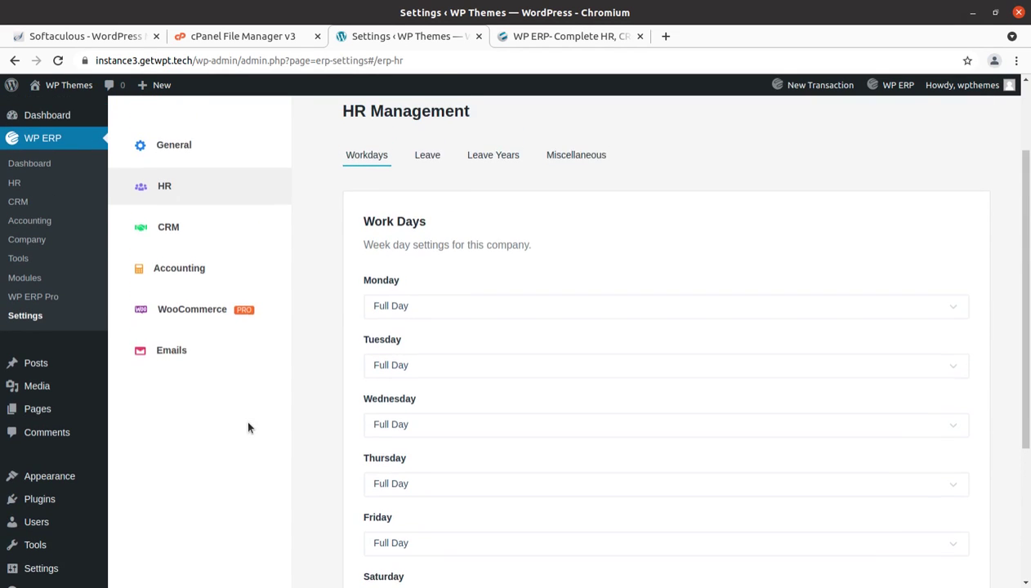
left_click(432, 203)
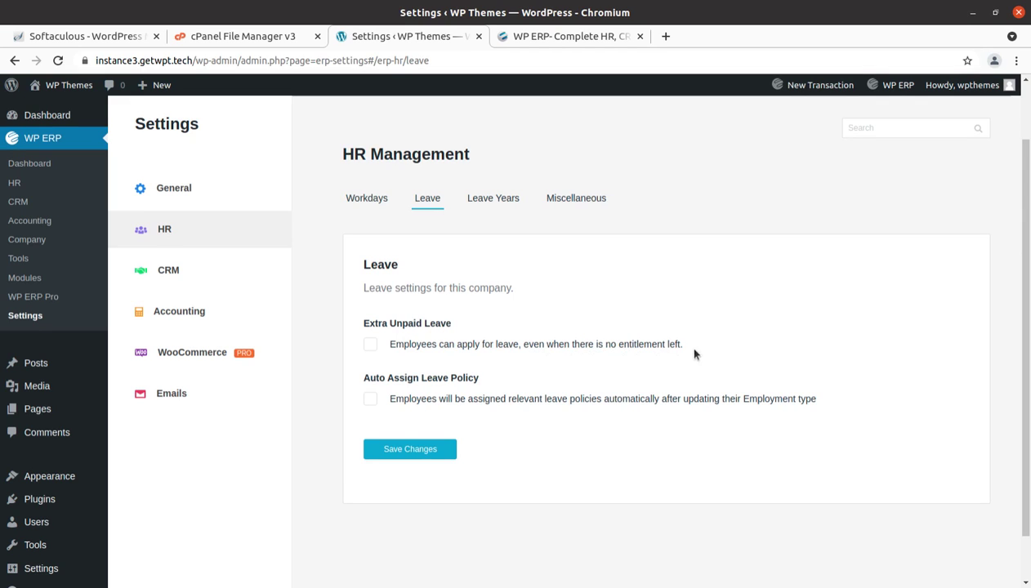
left_click(369, 343)
left_click(370, 399)
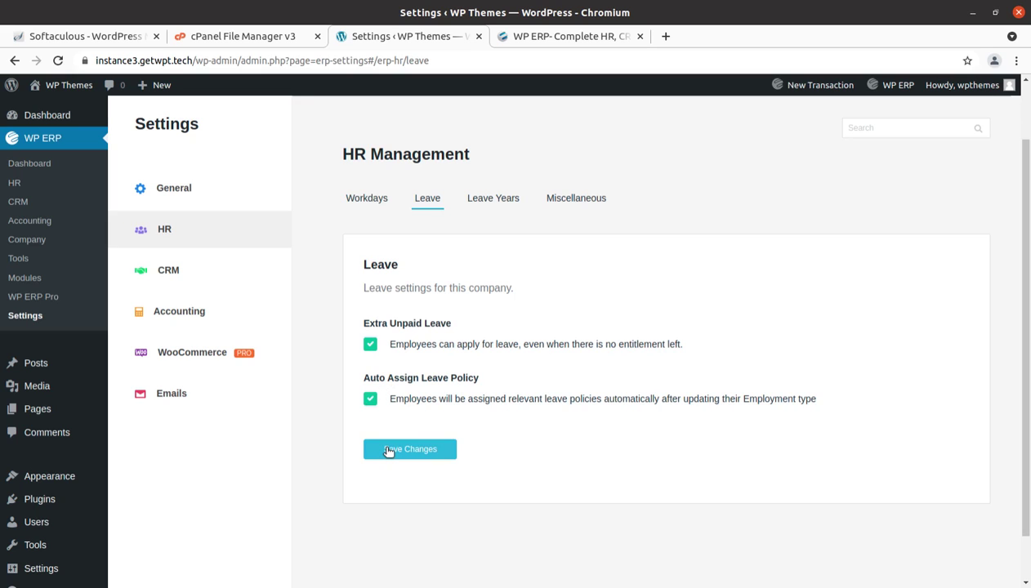
left_click(389, 451)
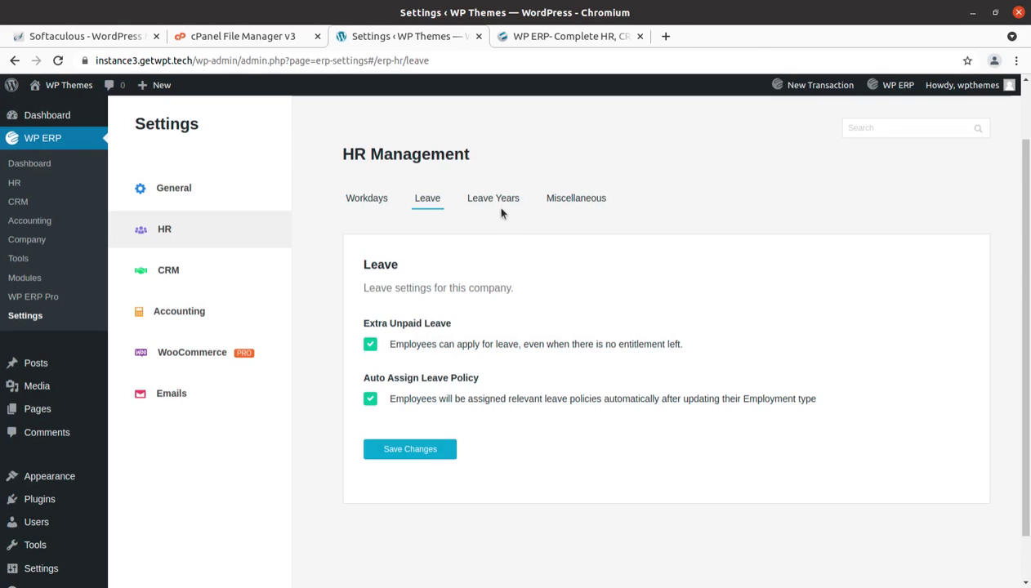
- In the leave years settings, name the first entry Winter and set its start date to 2022-12-22
left_click(494, 203)
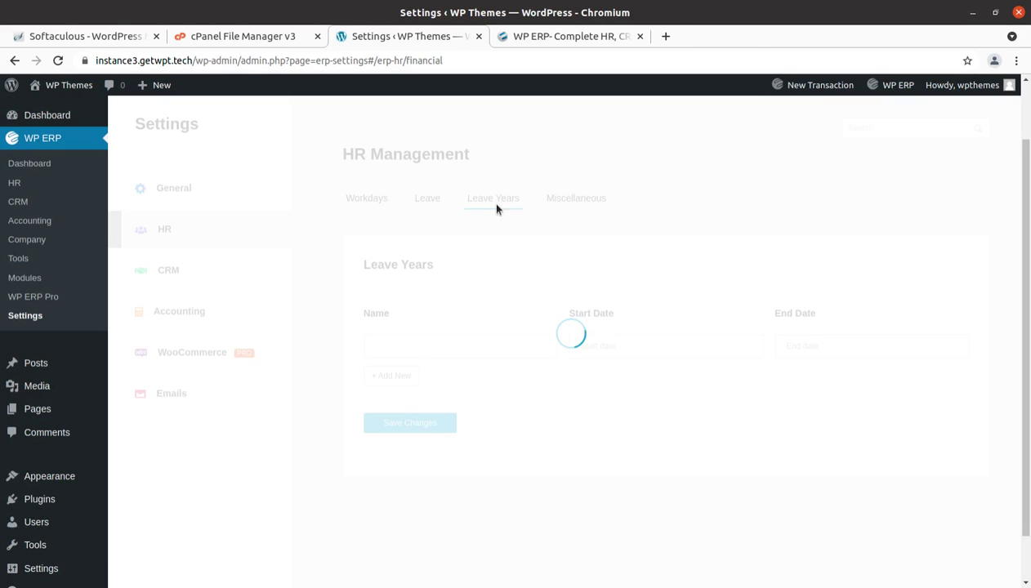
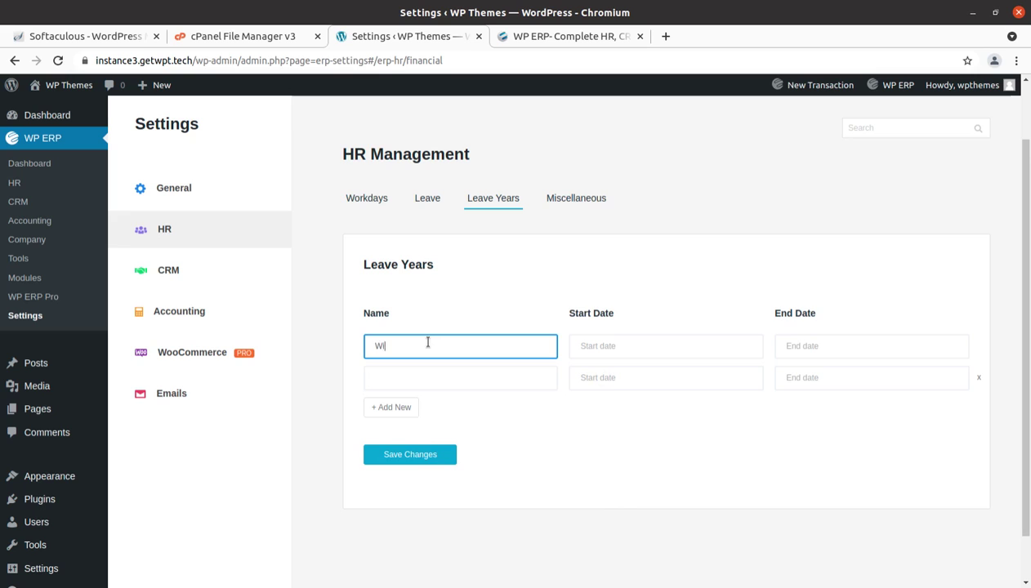
left_click(609, 346)
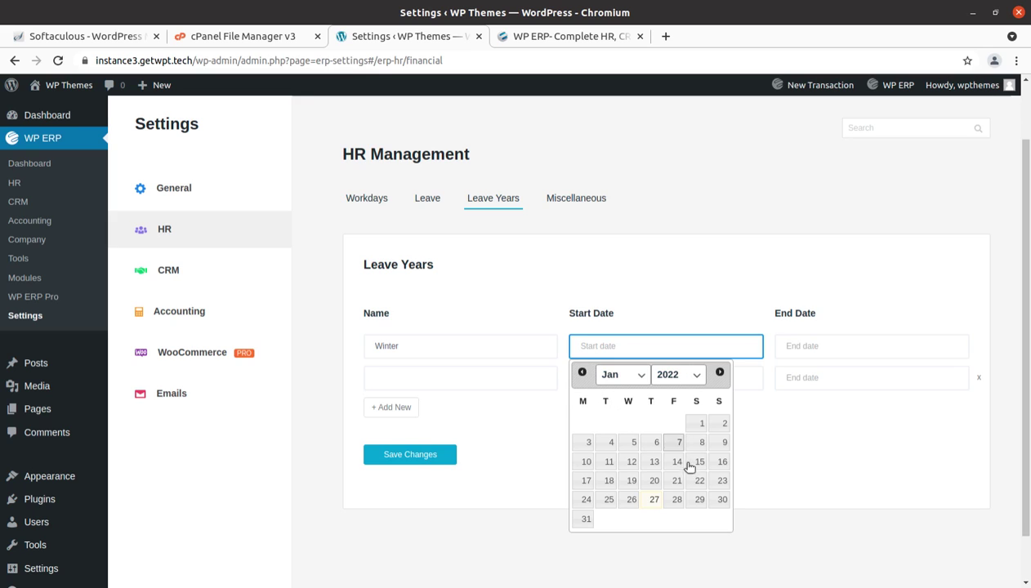
left_click(613, 374)
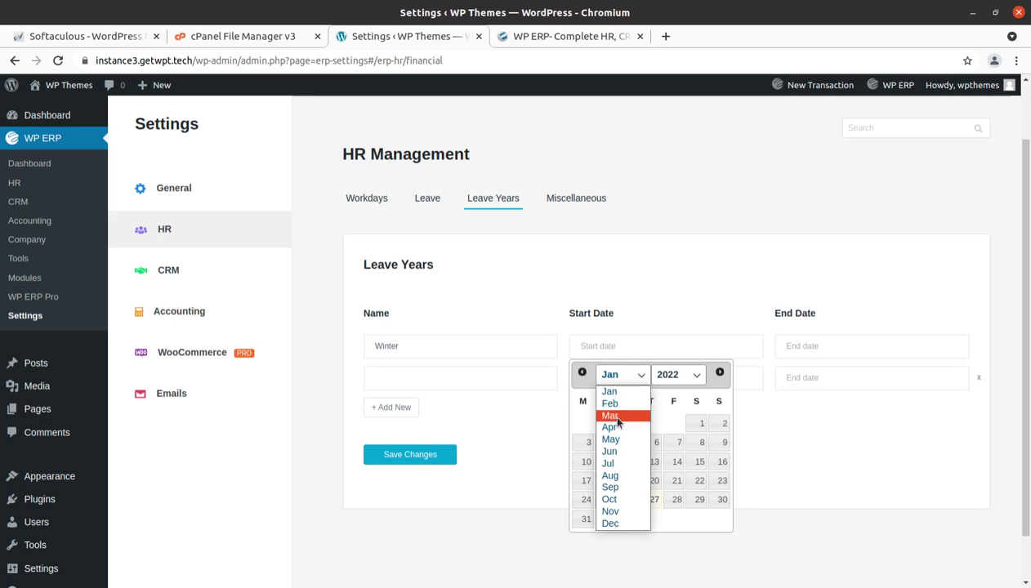
left_click(609, 522)
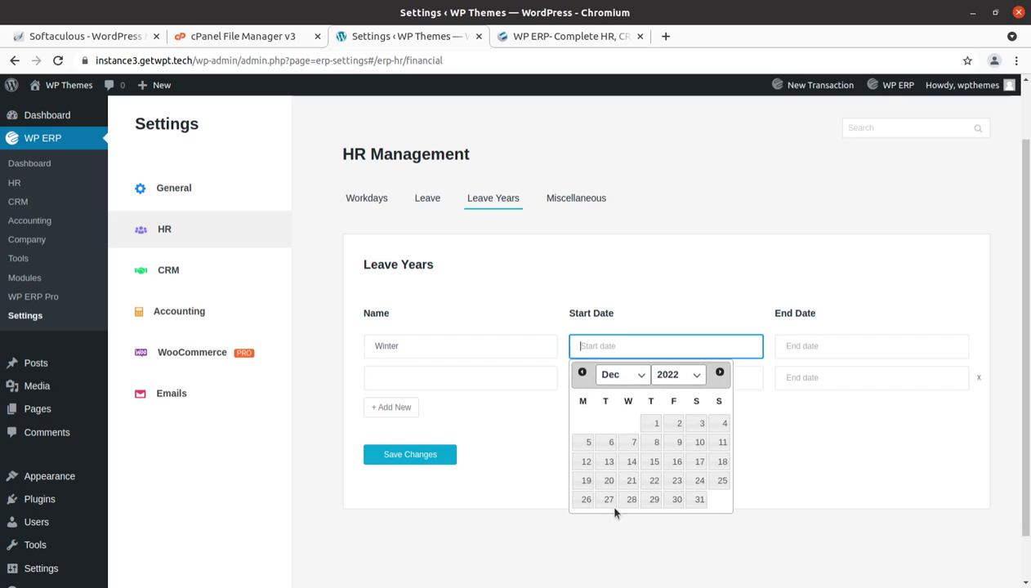
left_click(656, 480)
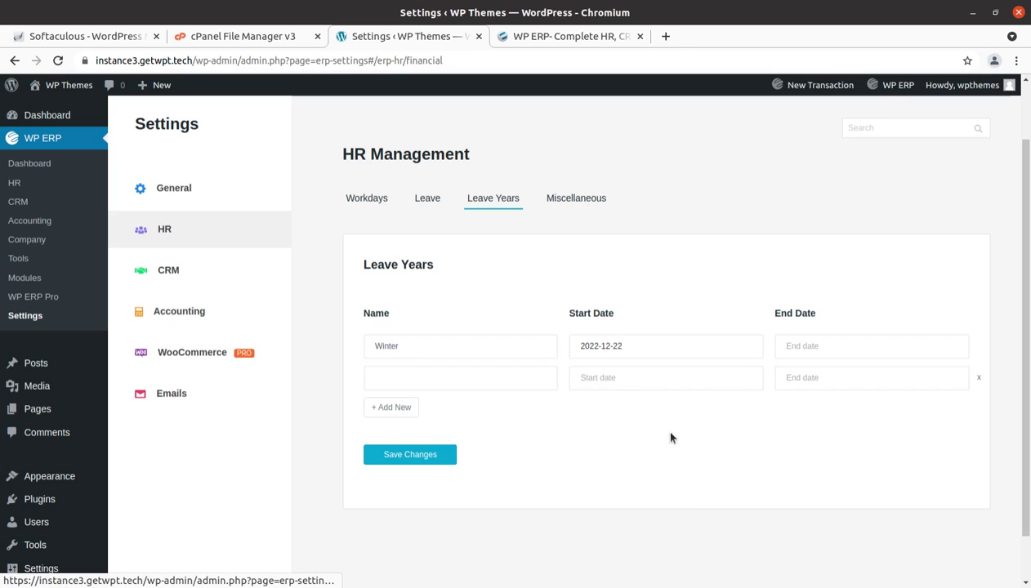
- Set the end date of the Winter leave year to 2023-01-03 and save the changes
left_click(789, 348)
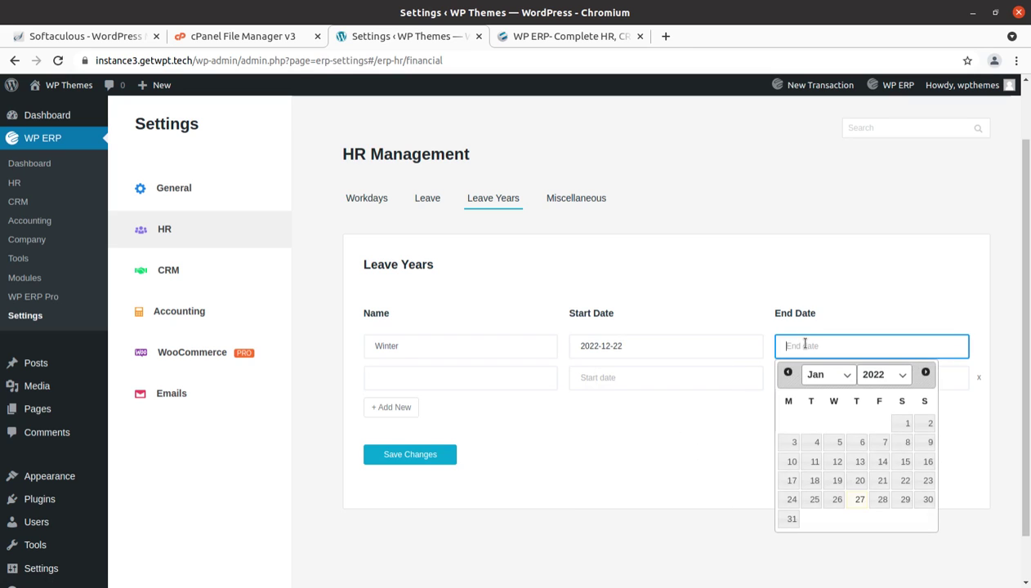
left_click(850, 378)
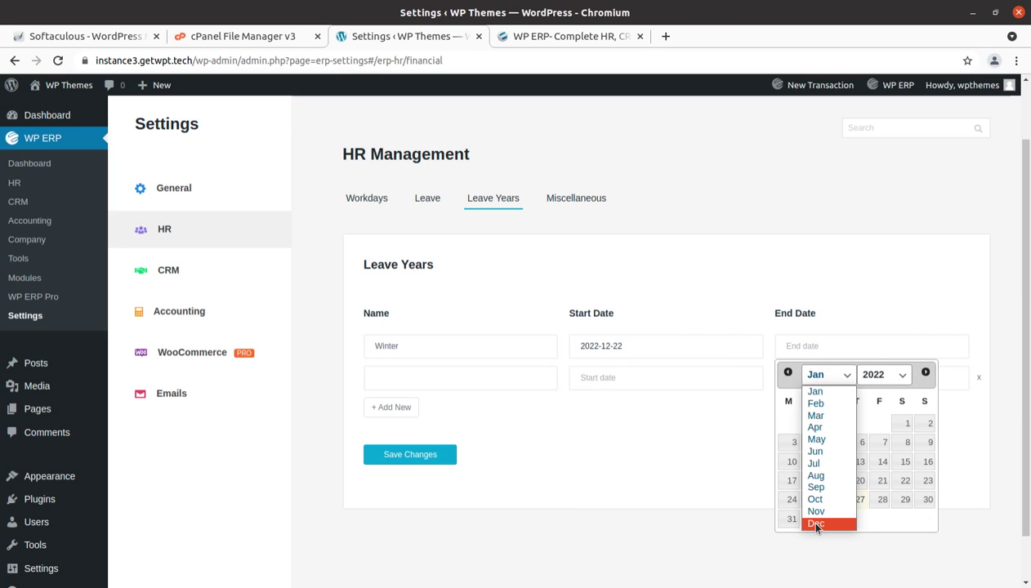
left_click(815, 391)
left_click(891, 379)
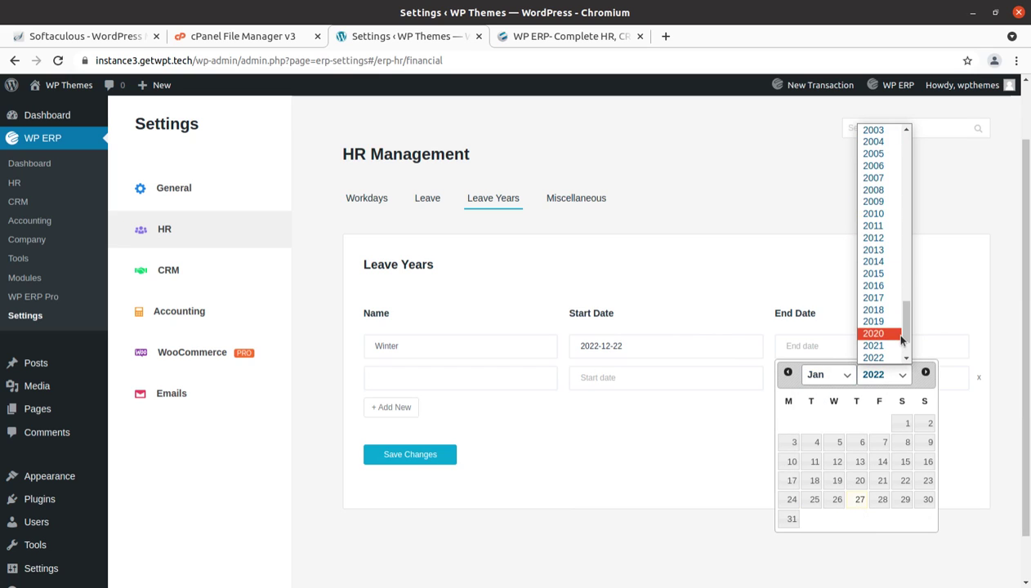
scroll(901, 340, "down", 1)
left_click(874, 325)
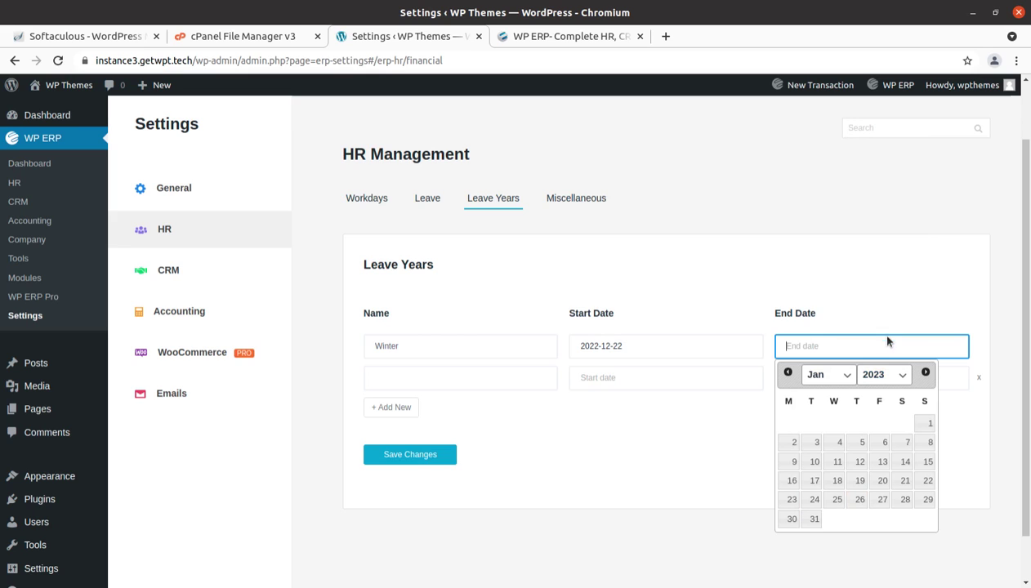
left_click(813, 442)
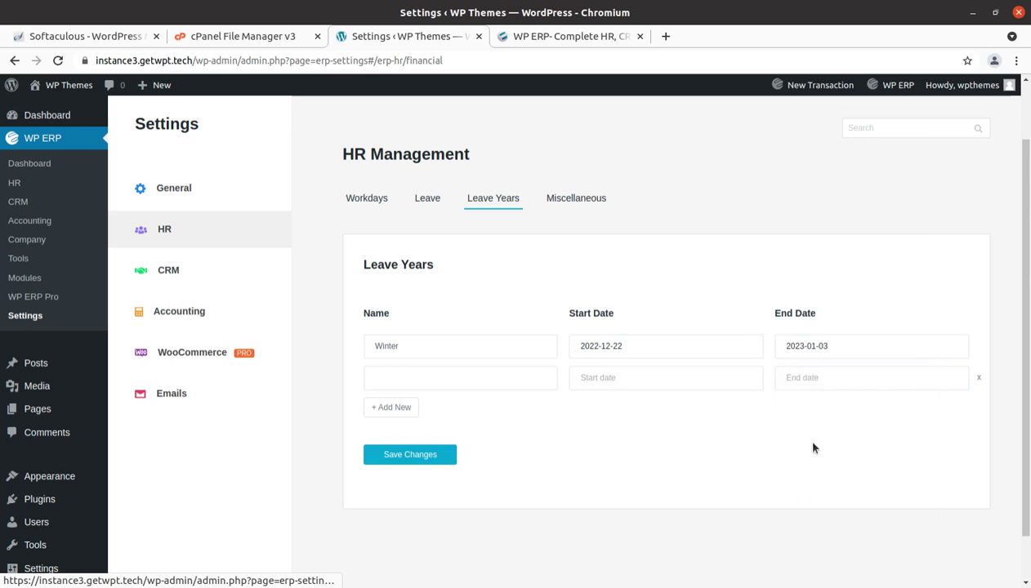
left_click(391, 461)
- Try the Remove WP User option in the miscellaneous HR settings, and clear it again
left_click(567, 204)
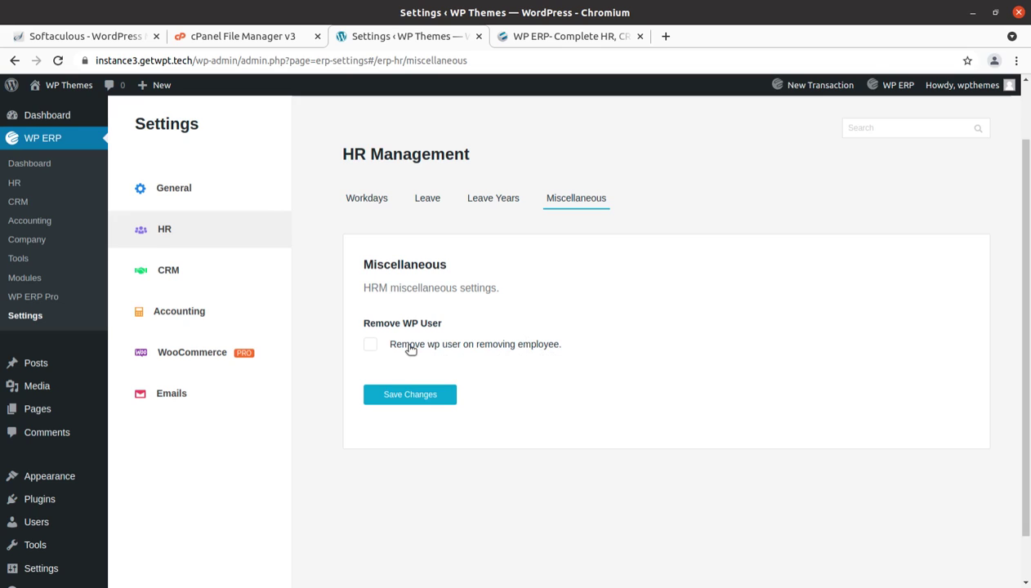
left_click(560, 342)
left_click(366, 348)
- Open the CRM contact settings and examine the auto import, user roles, default contact owner and default life stage options
scroll(220, 343, "up", 1)
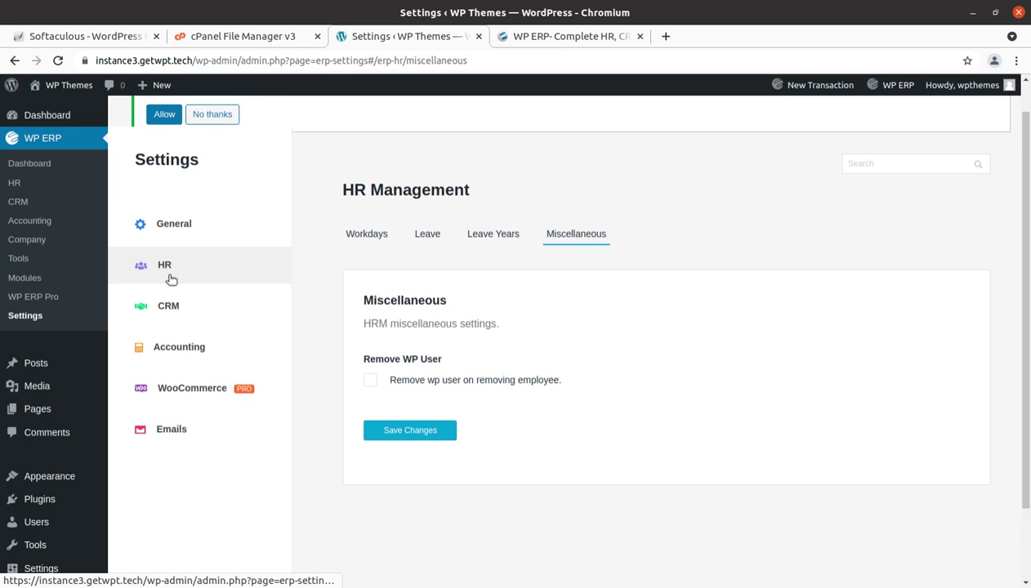
scroll(254, 429, "up", 1)
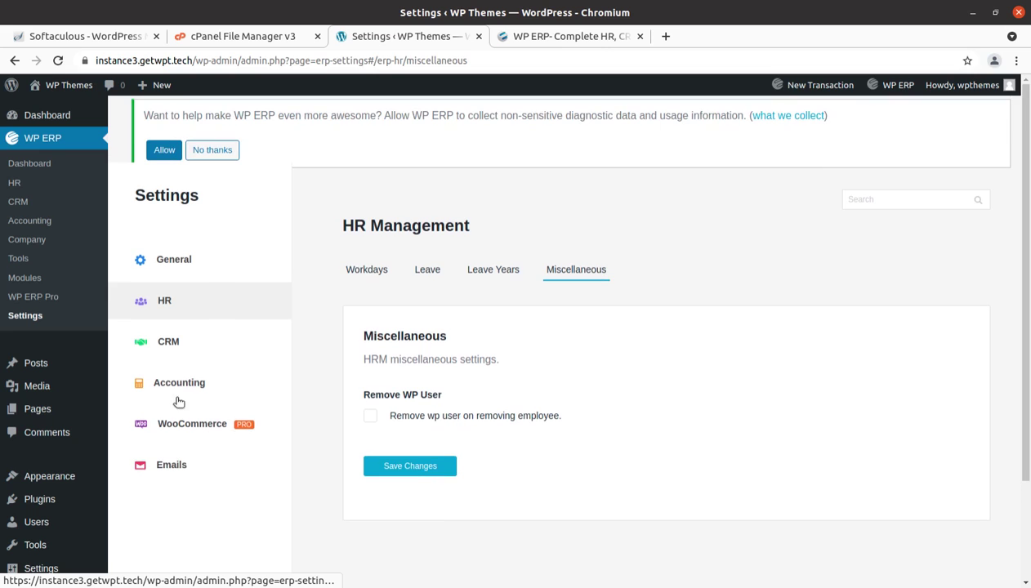
left_click(169, 341)
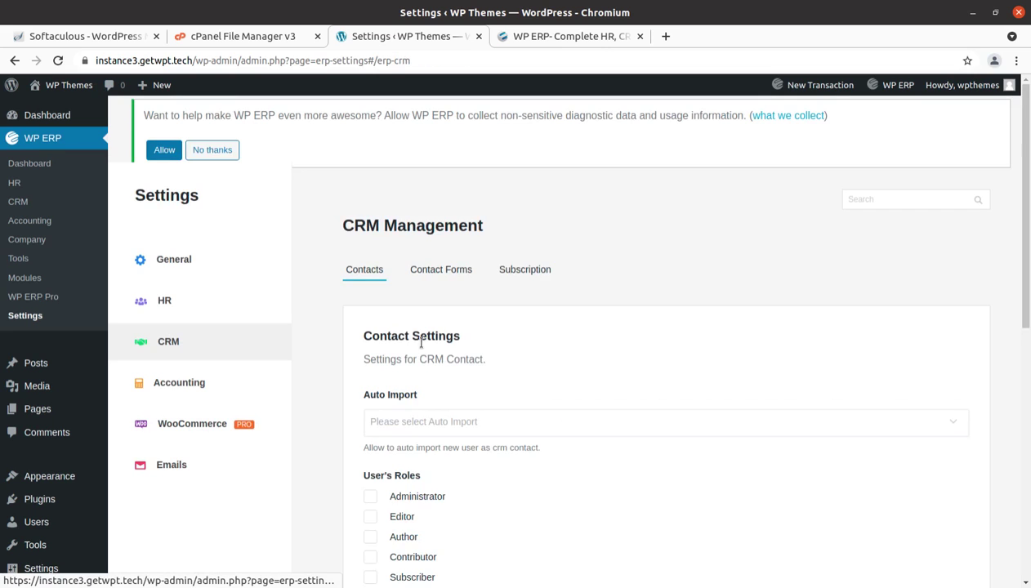
scroll(626, 385, "down", 1)
scroll(626, 384, "down", 2)
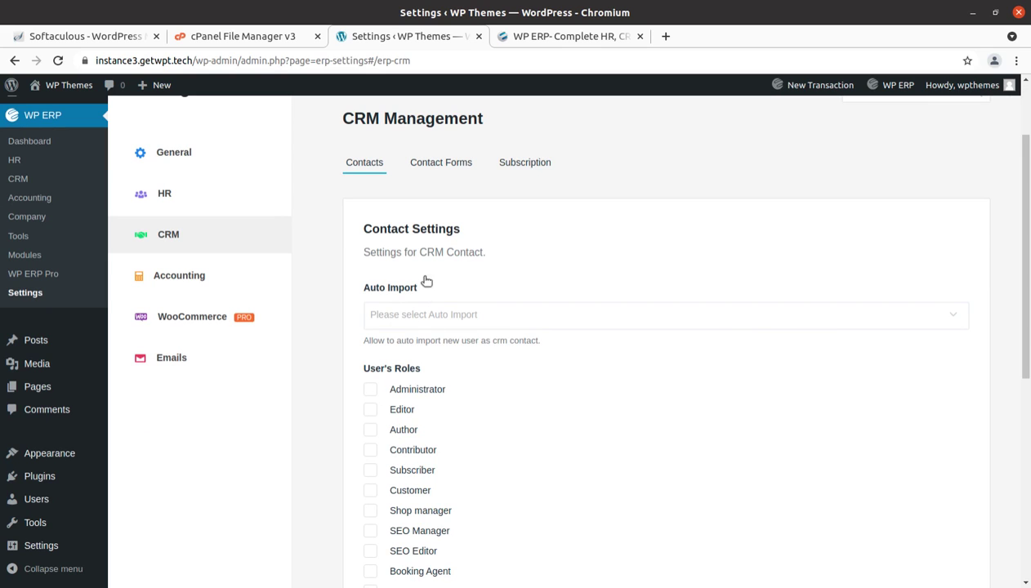
scroll(462, 332, "down", 2)
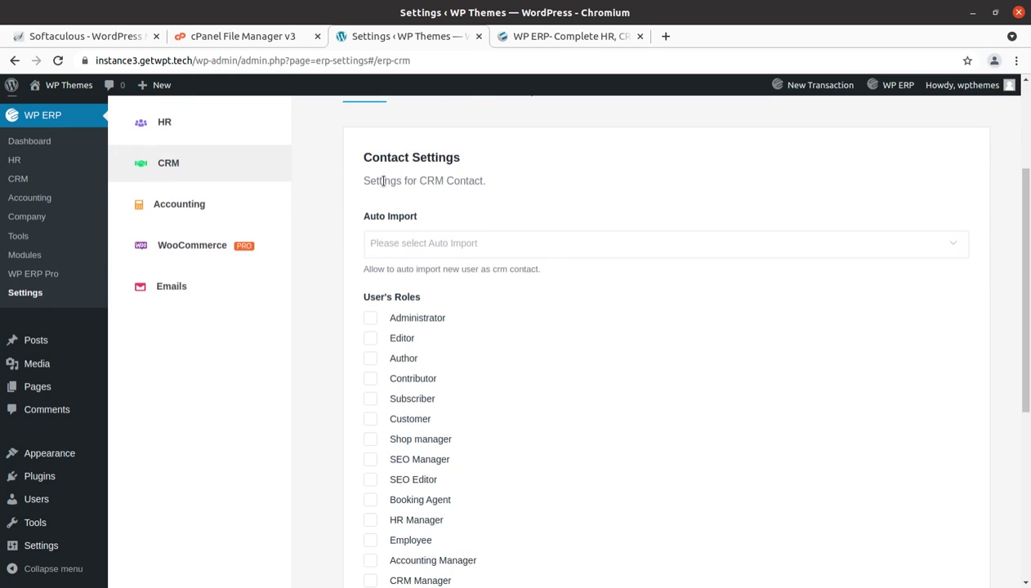
scroll(450, 324, "down", 6)
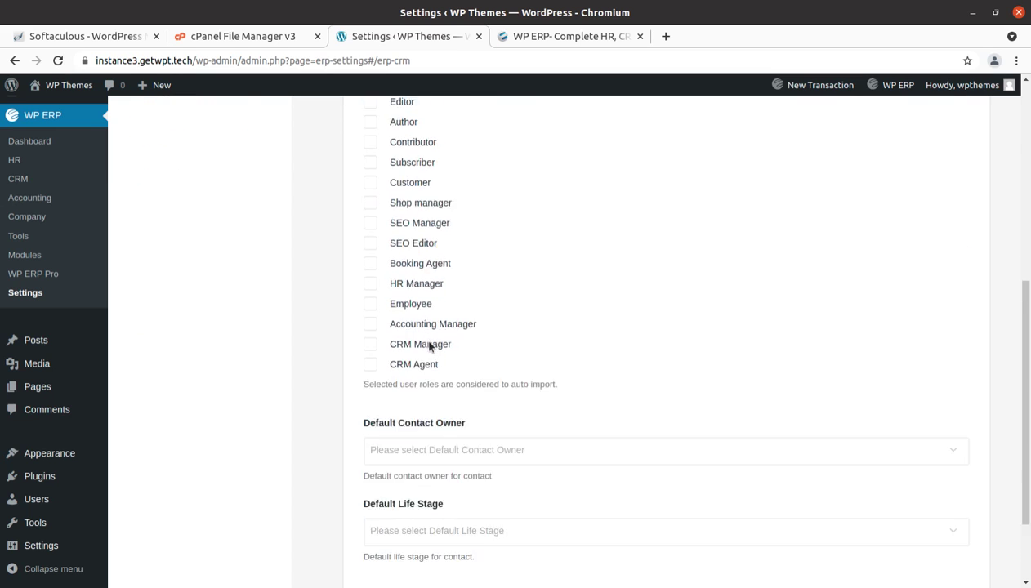
scroll(411, 423, "up", 3)
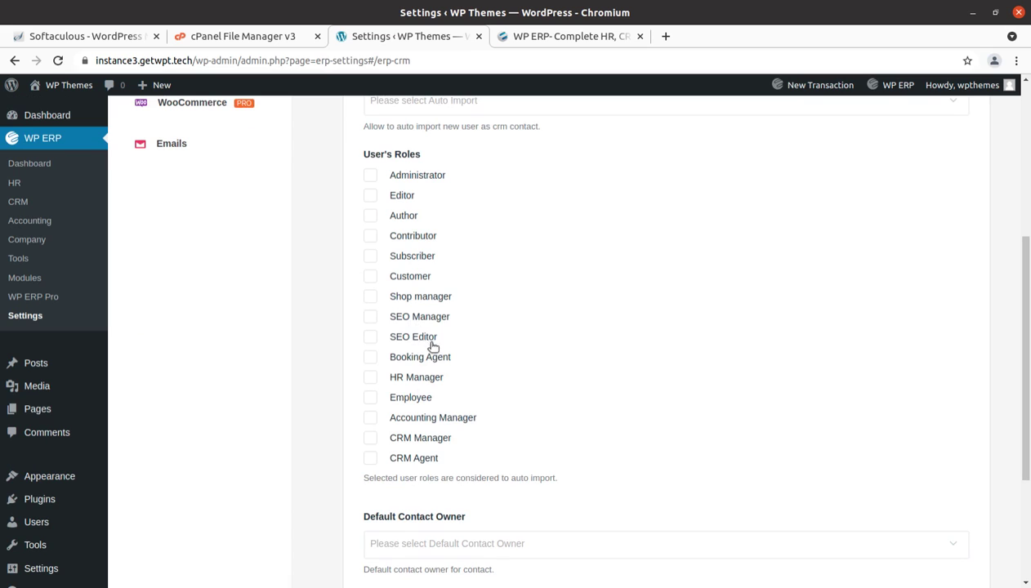
scroll(450, 437, "down", 1)
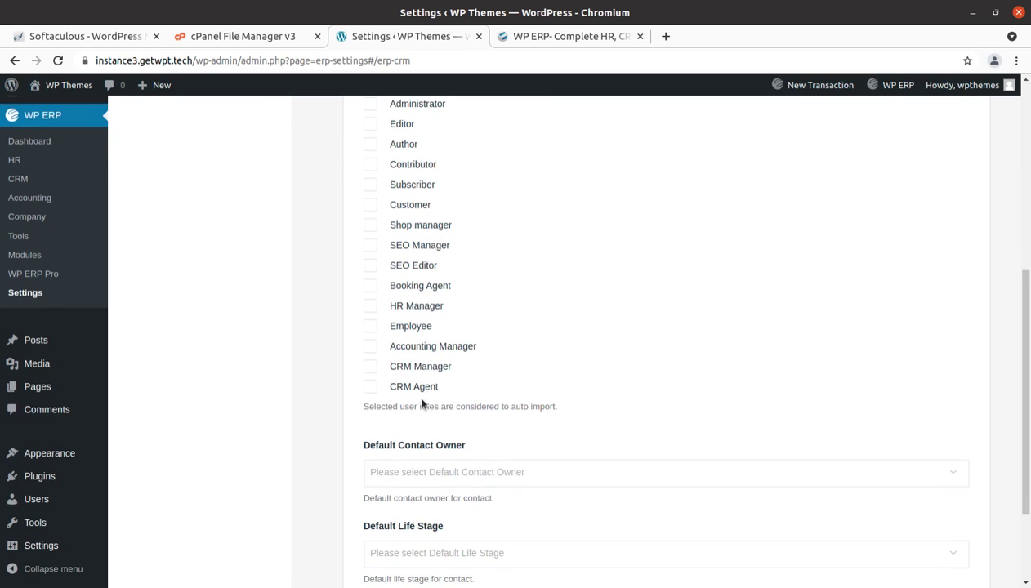
scroll(431, 379, "up", 2)
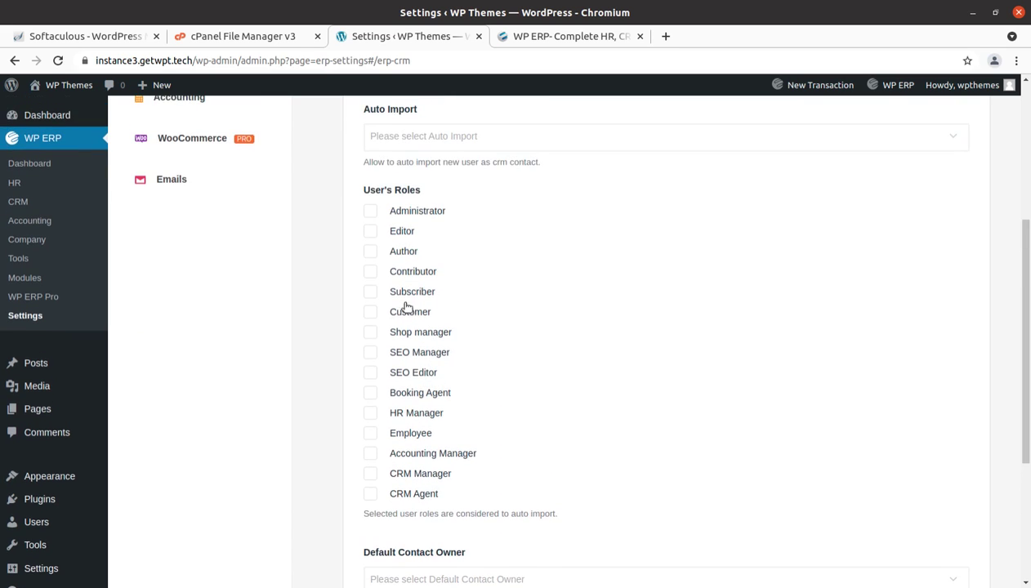
scroll(396, 263, "down", 1)
scroll(384, 368, "down", 3)
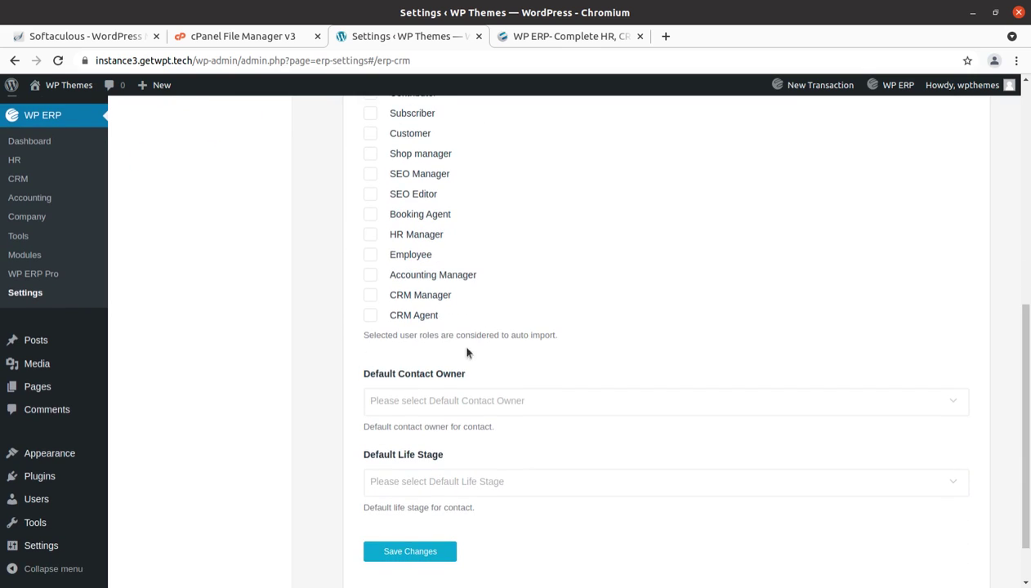
- Review the default contact owner and default life stage options in the CRM contact settings
left_click_drag(376, 374, 366, 387)
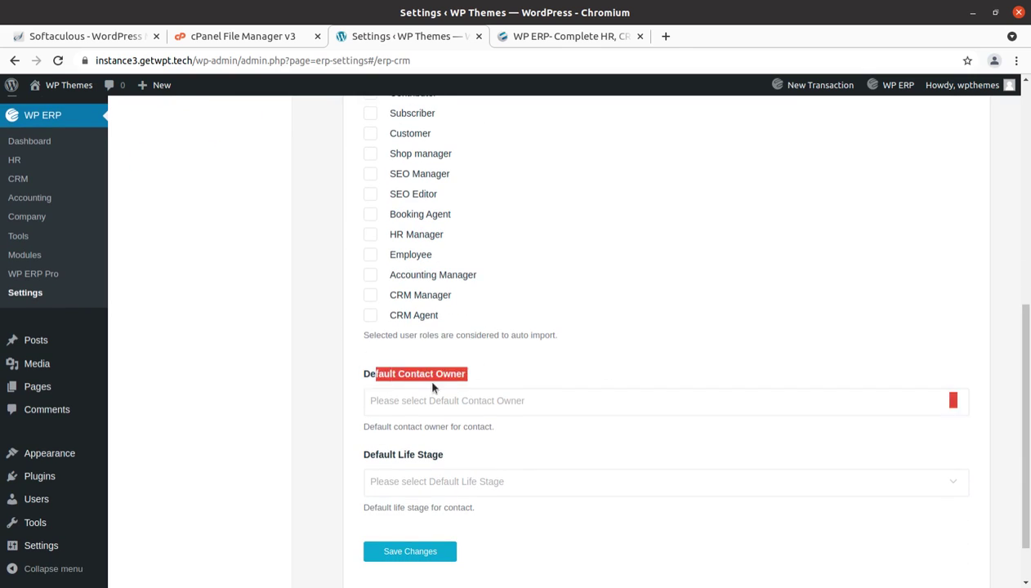
left_click(343, 457)
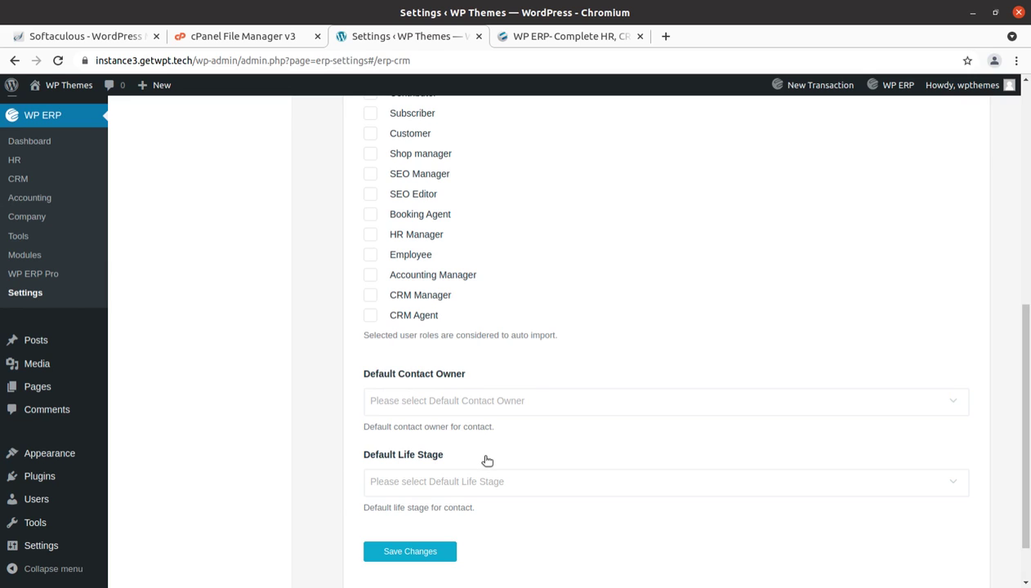
scroll(484, 457, "up", 5)
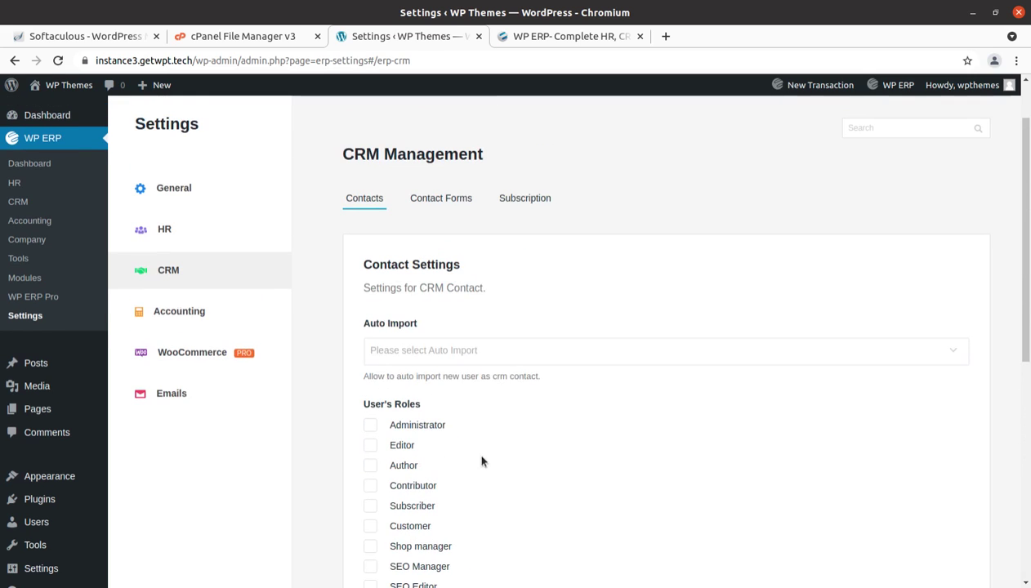
- In the accounting settings, choose Left ($99.99) as the currency position and save the financial years settings
left_click(173, 319)
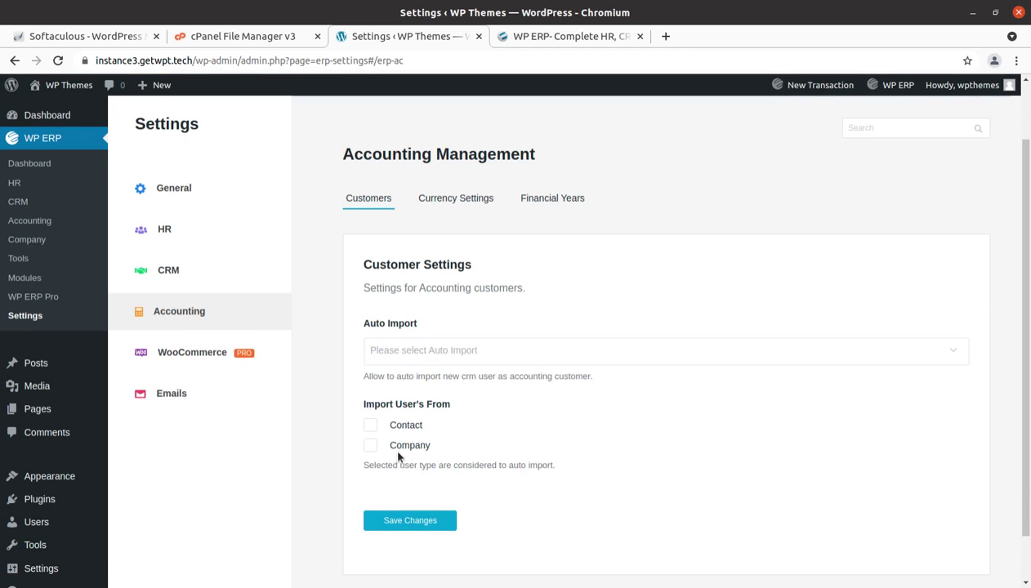
left_click(450, 202)
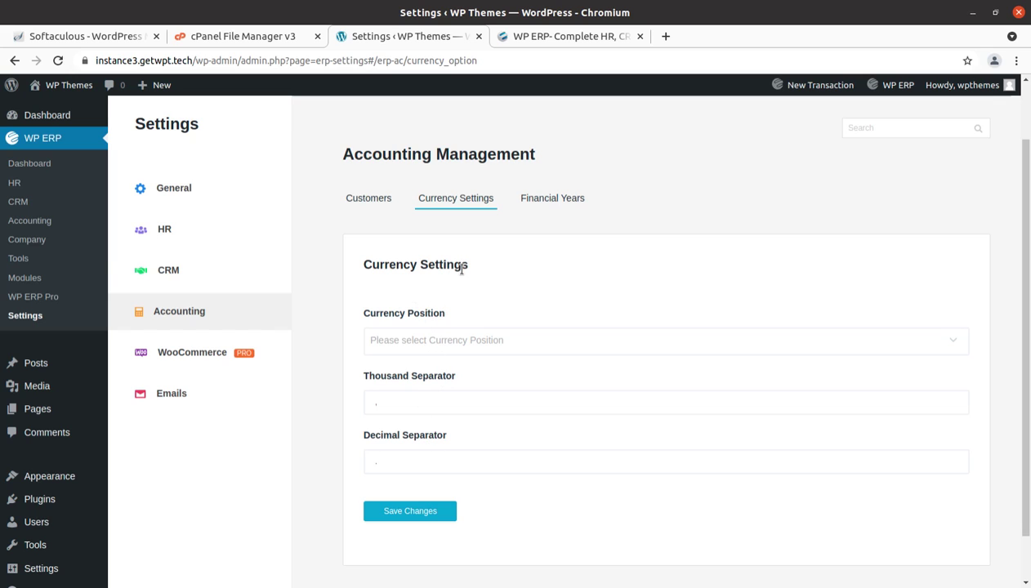
left_click(412, 339)
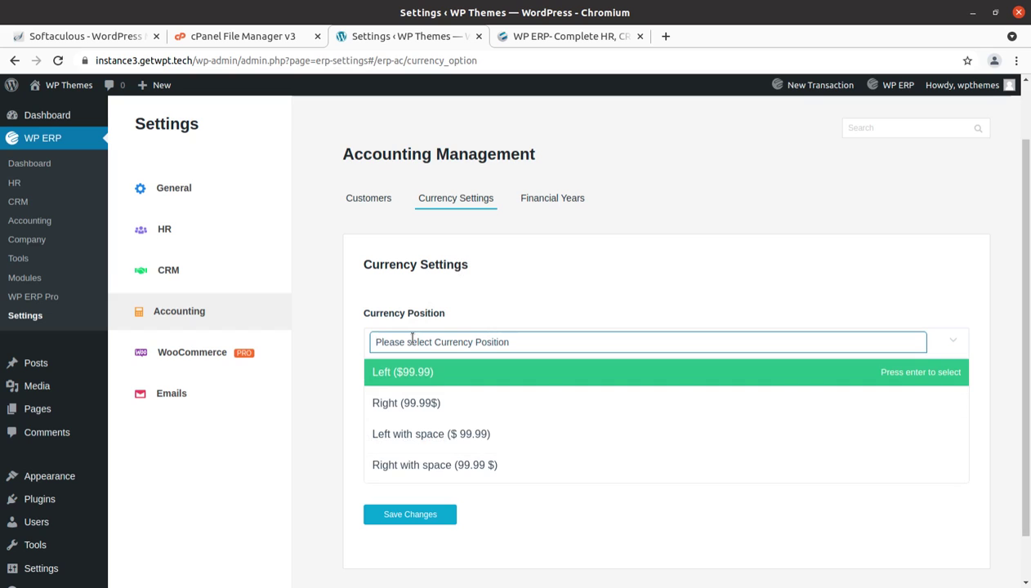
left_click(429, 376)
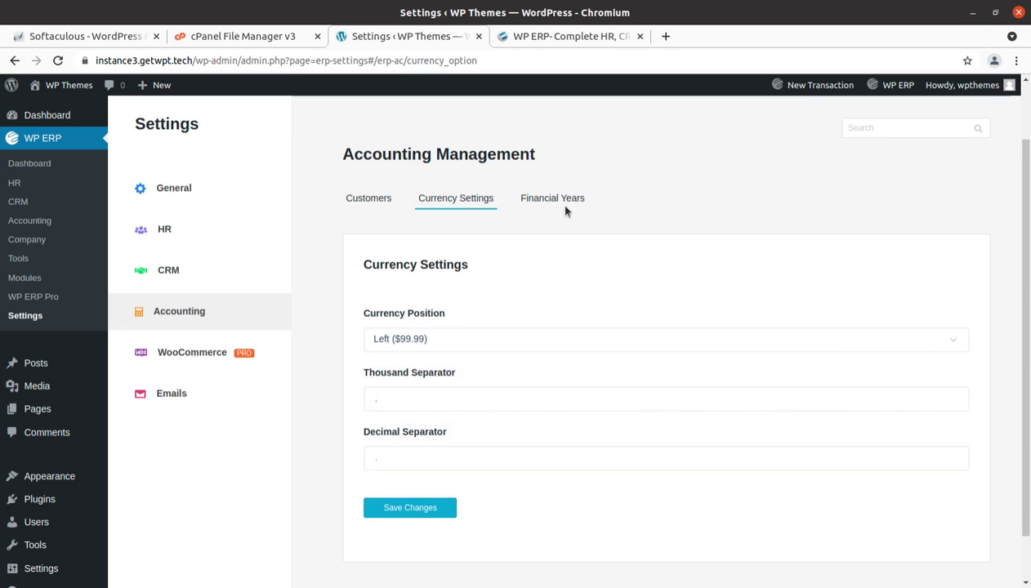
left_click(552, 201)
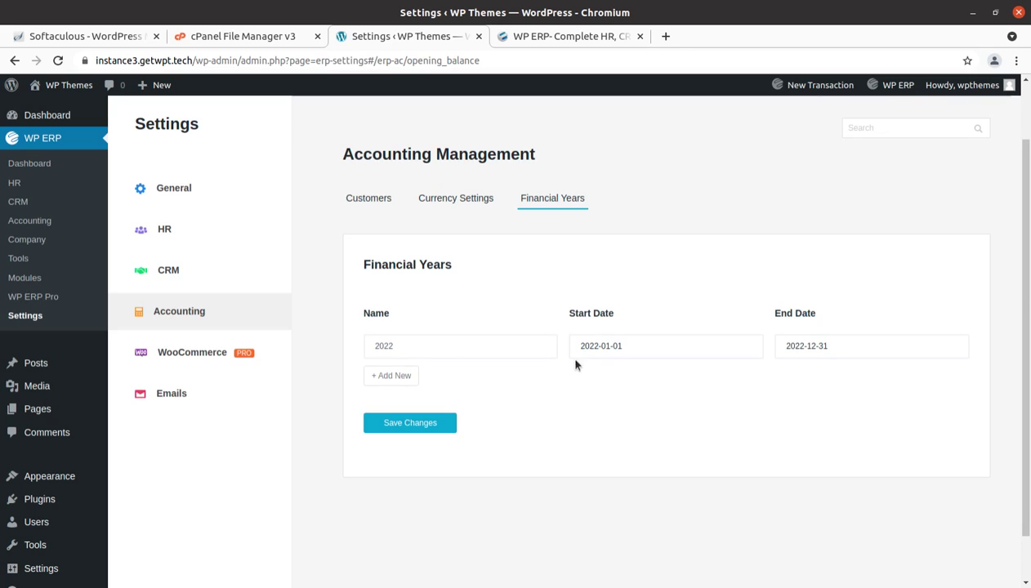
left_click(402, 423)
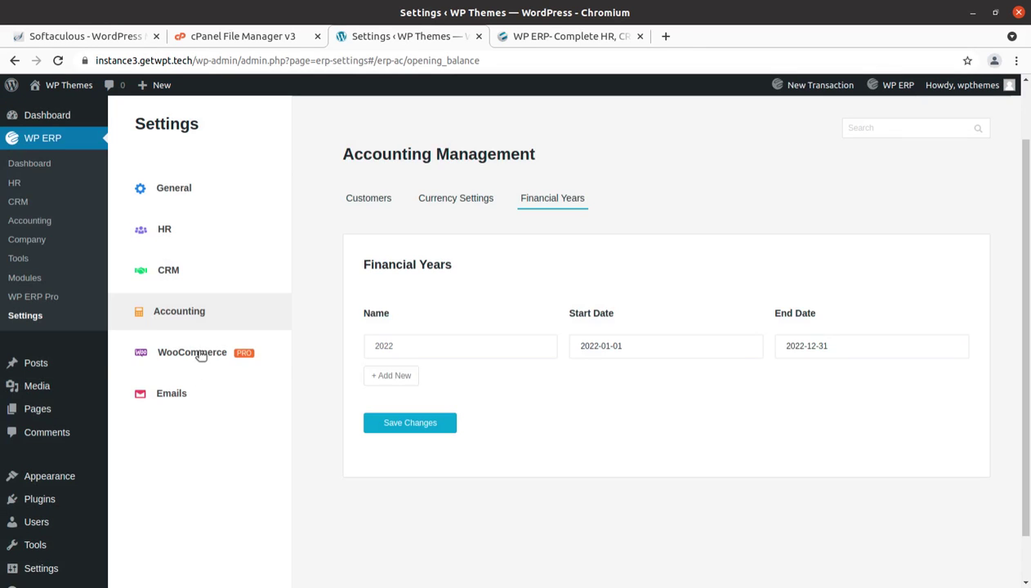
- View the WooCommerce settings and examine the email sender options in the general email settings
left_click(200, 354)
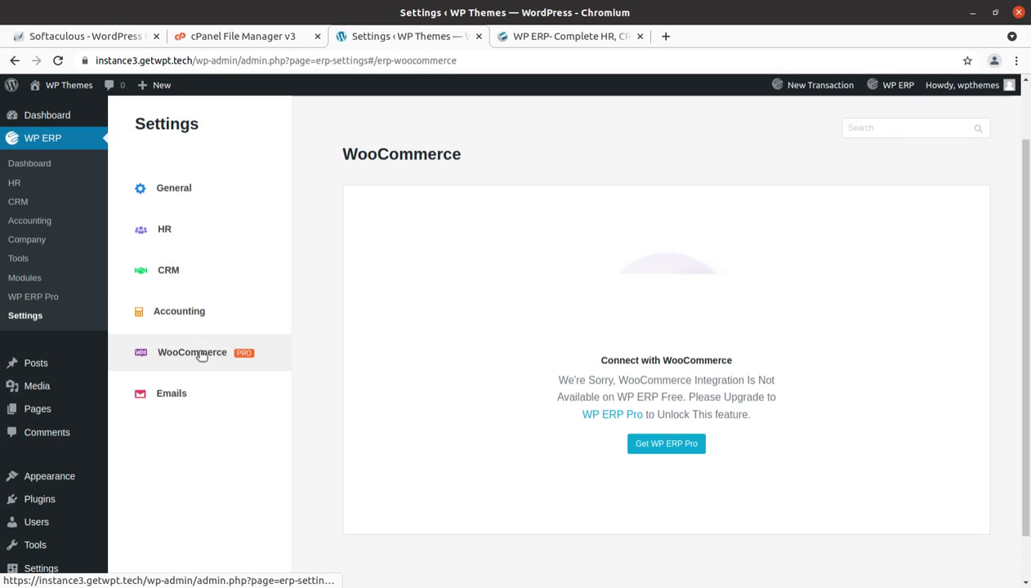
left_click(186, 399)
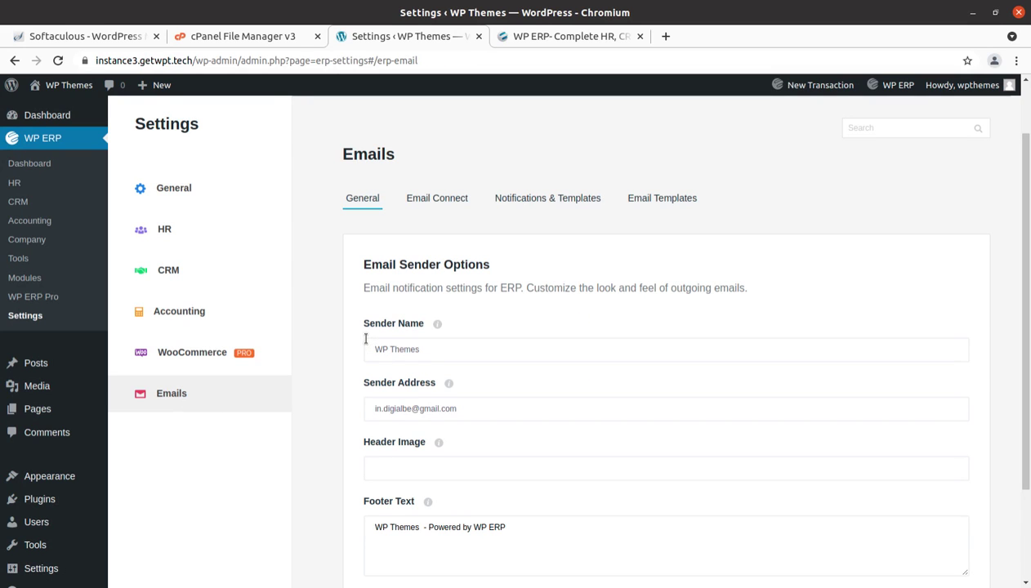
scroll(469, 400, "down", 3)
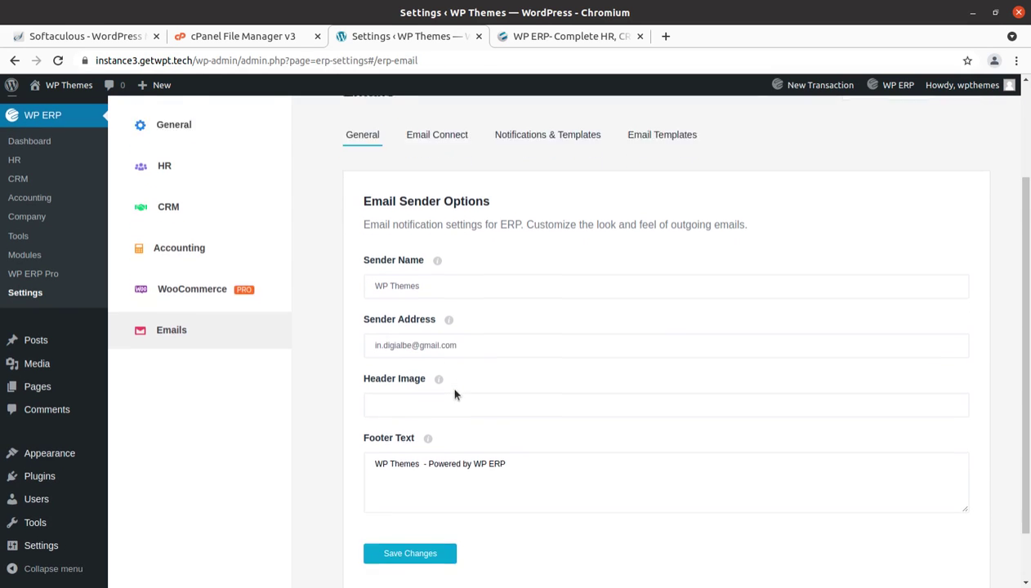
scroll(449, 382, "up", 4)
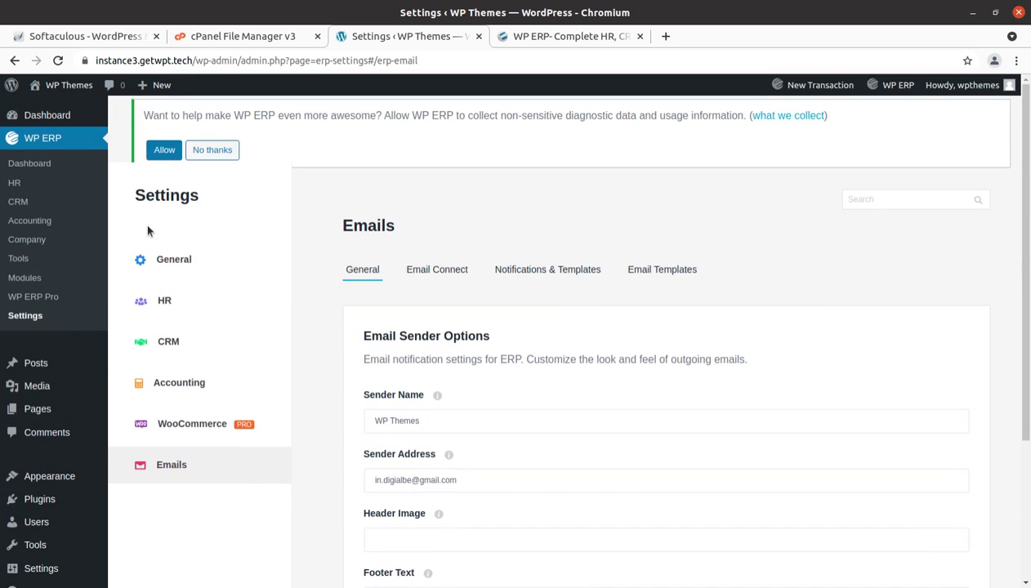
- In the WP ERP tools, select WordPress Logo for removal from the admin bar menu and save the changes
left_click(48, 165)
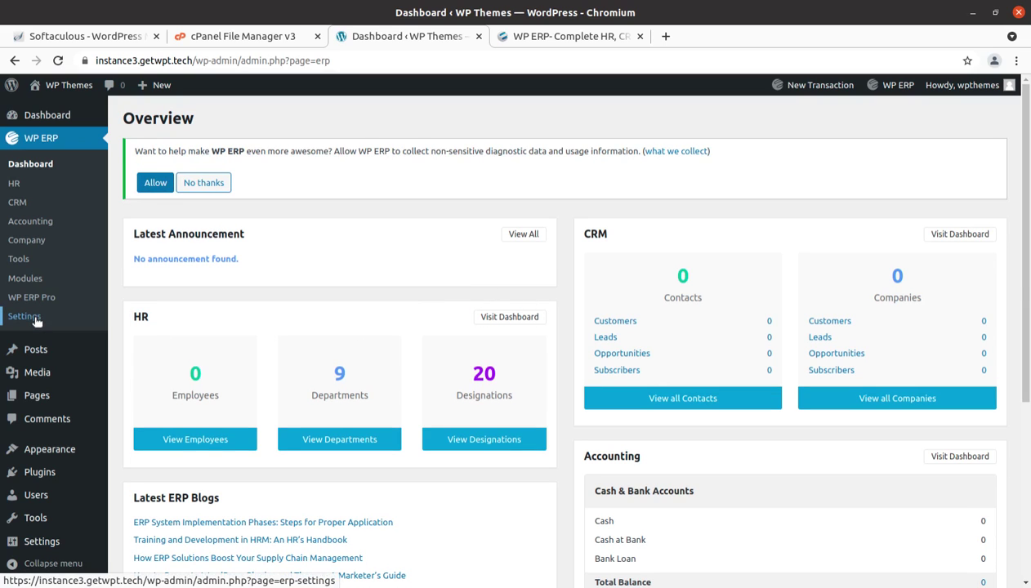
left_click(20, 260)
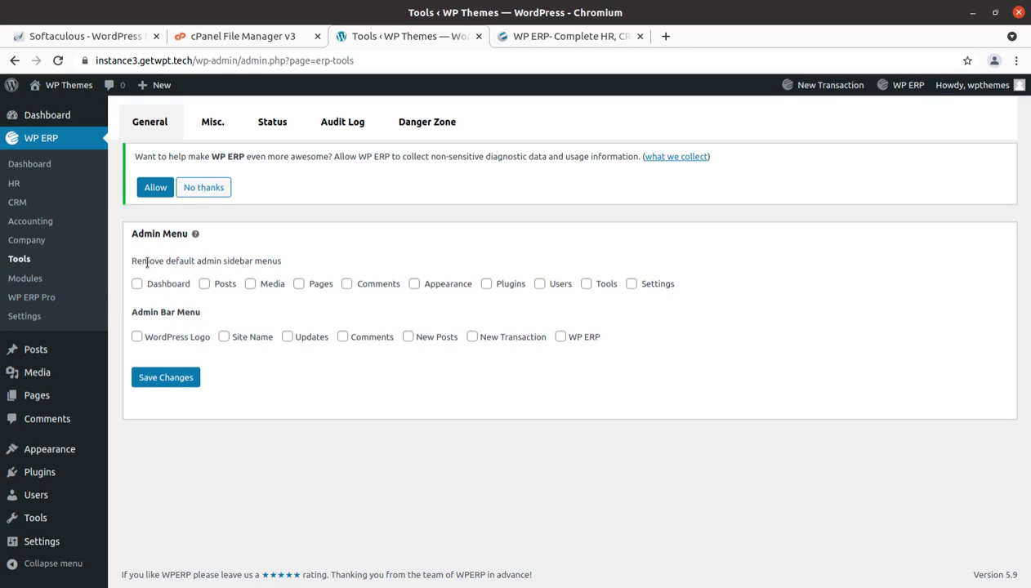
left_click_drag(141, 259, 249, 263)
left_click_drag(132, 313, 181, 337)
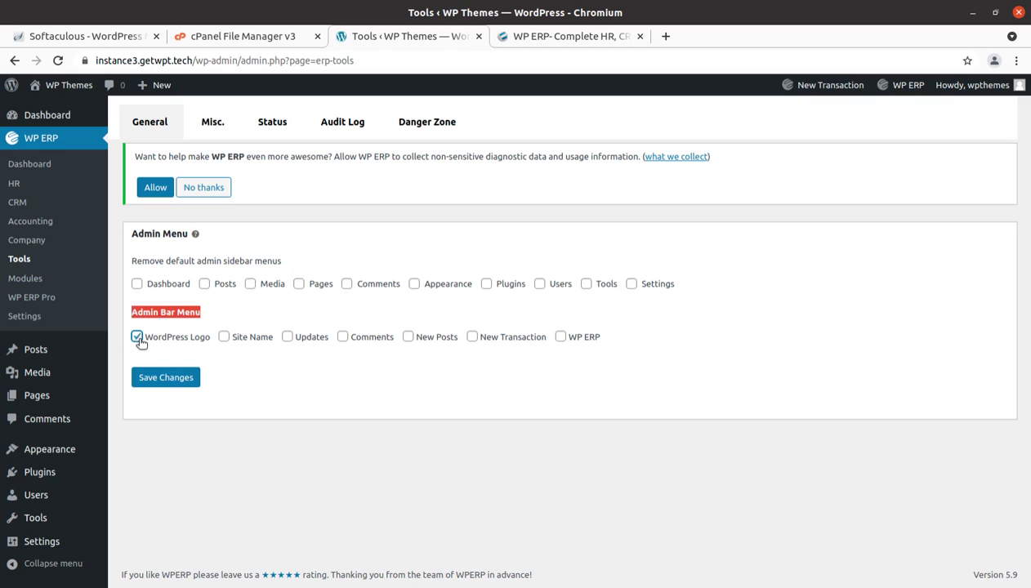
left_click(151, 382)
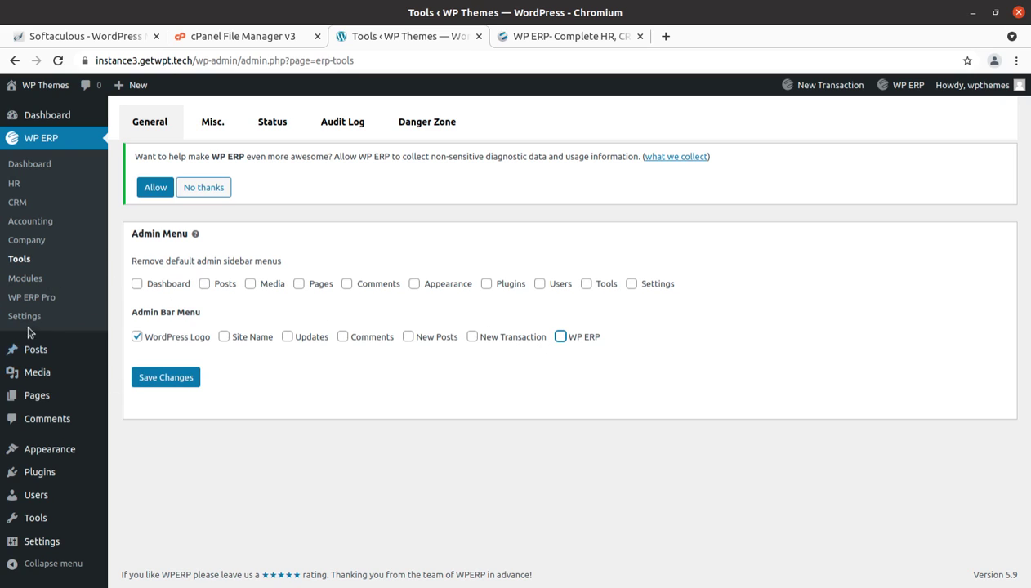
- Look over the WP ERP company details and the HR management overview
left_click(23, 242)
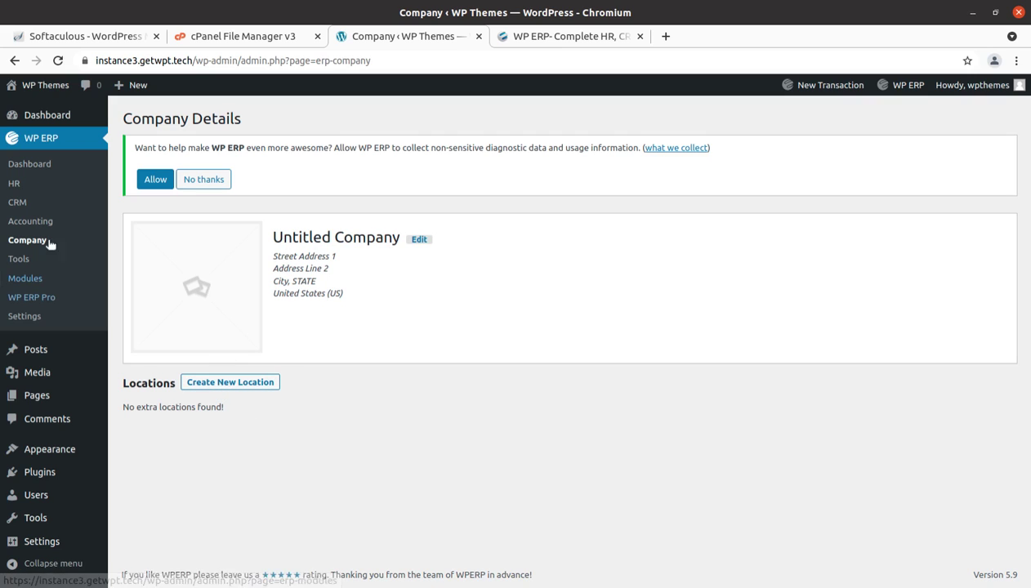
left_click(15, 184)
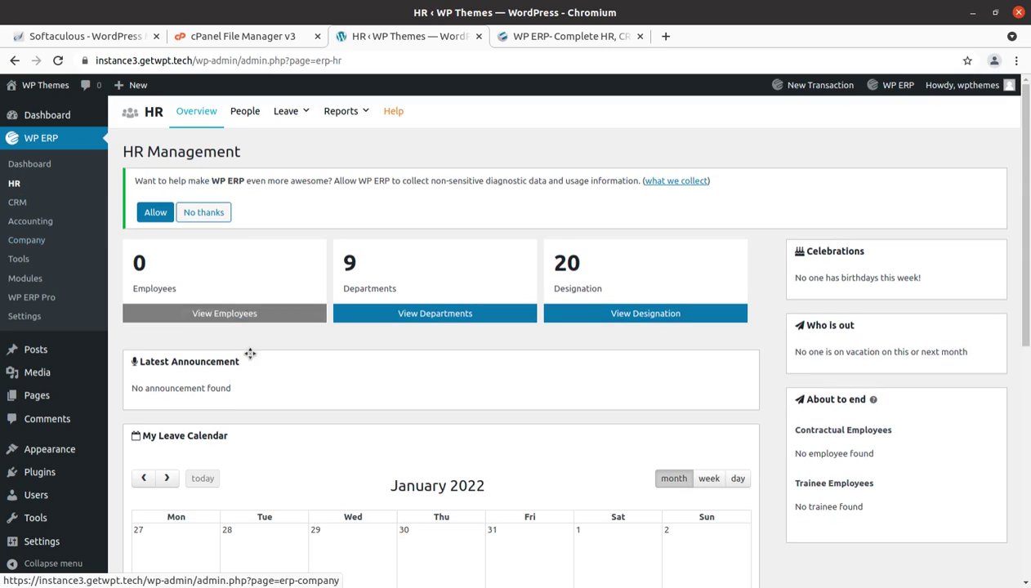
scroll(230, 392, "down", 3)
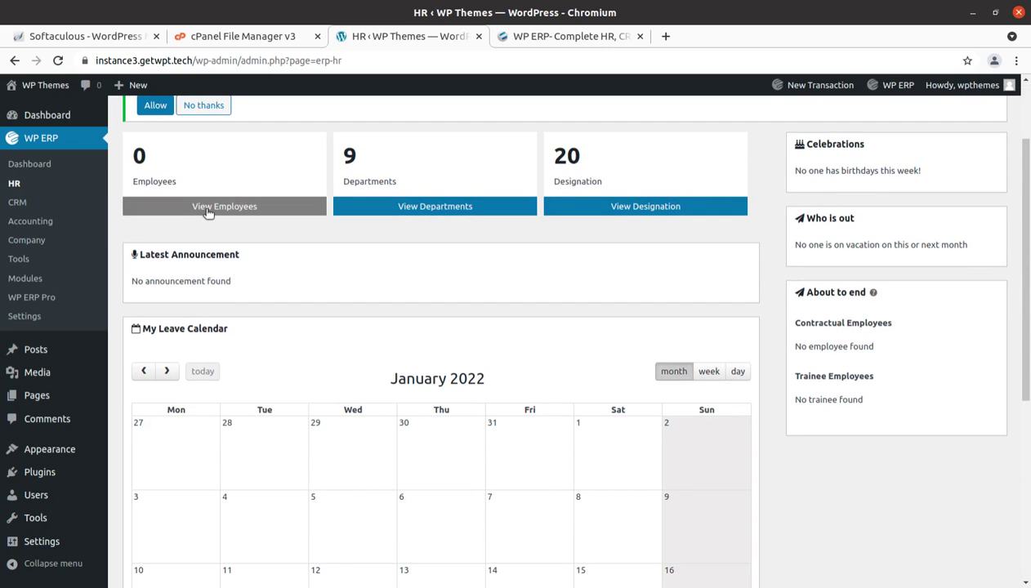
- View the HR employees page, open the new employee form to examine its fields, and close it
left_click(208, 211)
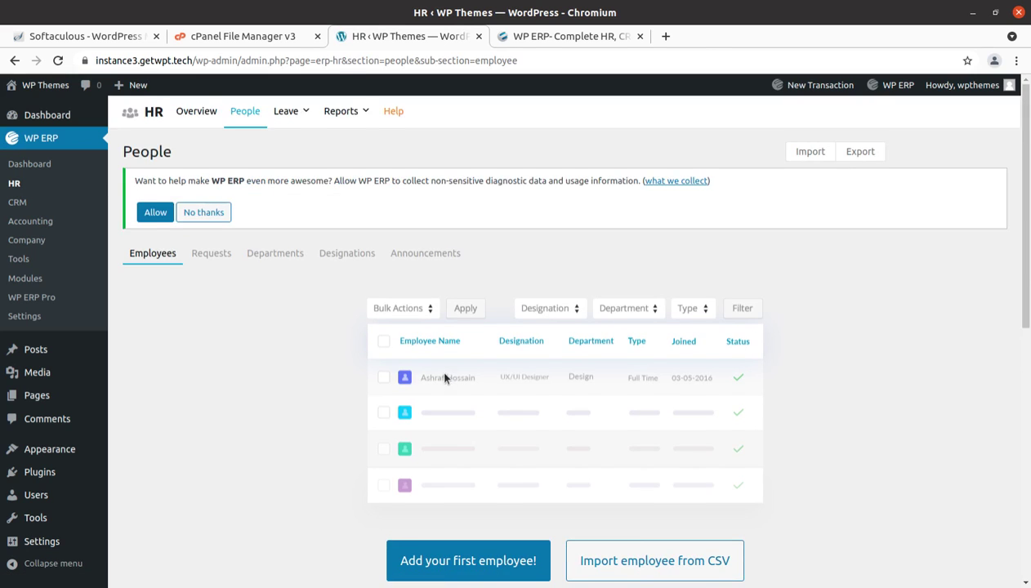
scroll(433, 343, "down", 2)
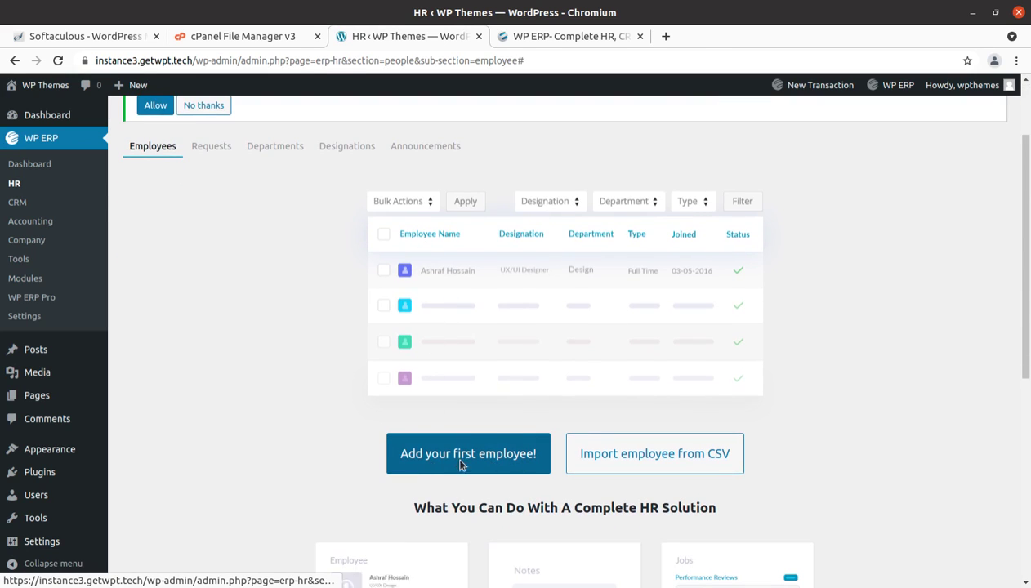
left_click(461, 463)
scroll(311, 247, "down", 1)
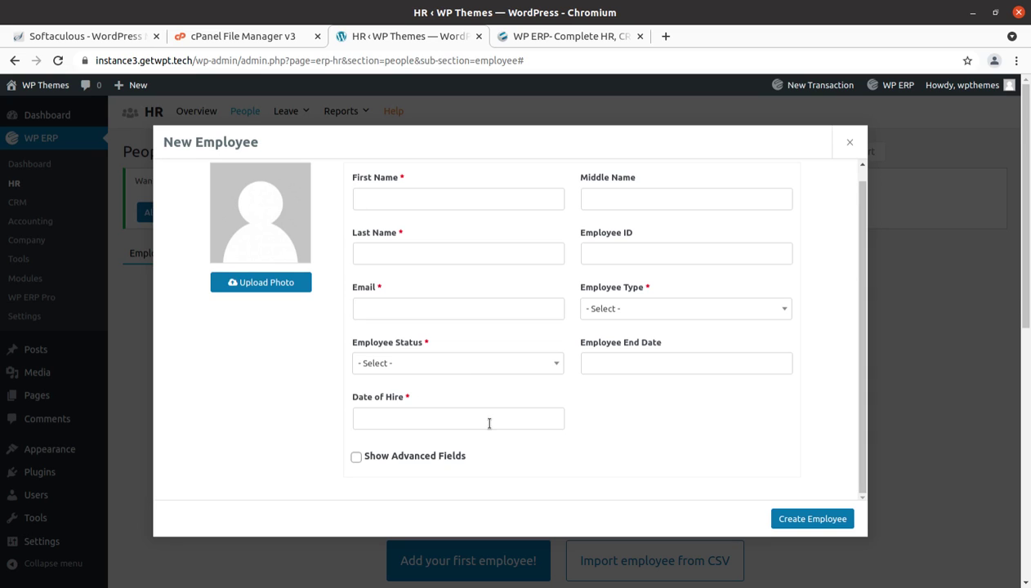
left_click(848, 143)
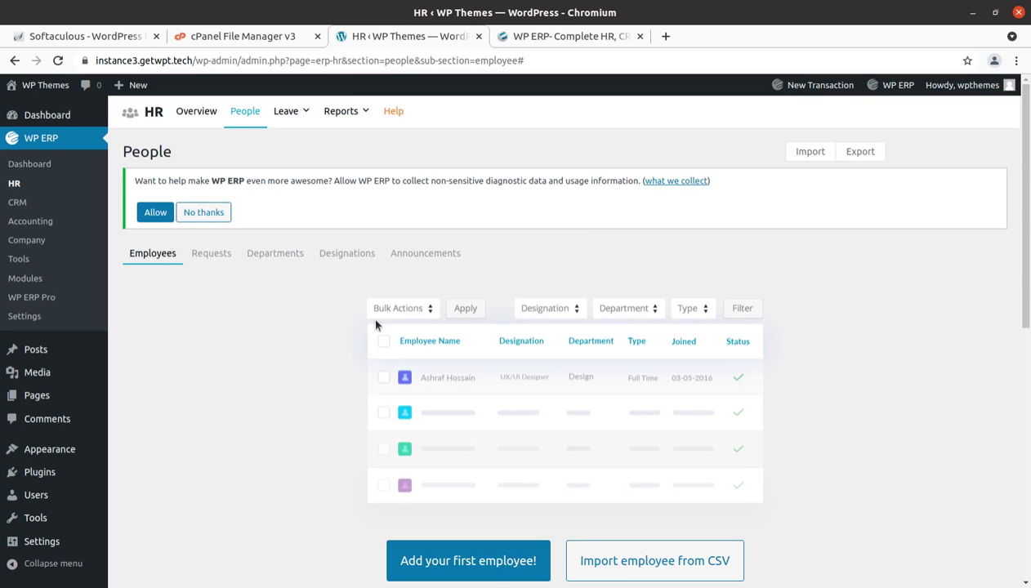
- View the people requests and departments lists, and inspect the Procurement Department's edit form, including its department manager choices
left_click(216, 258)
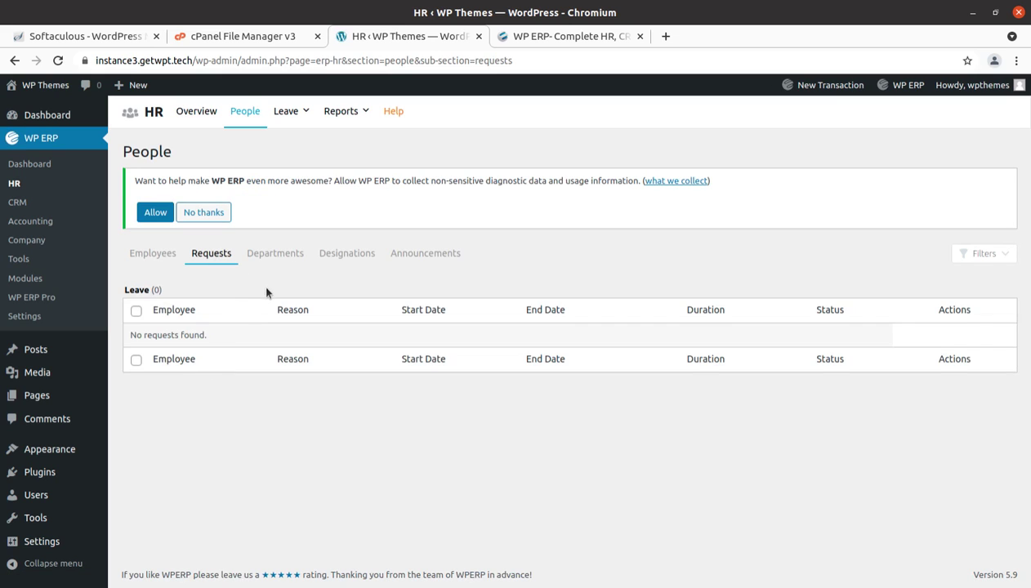
left_click(273, 258)
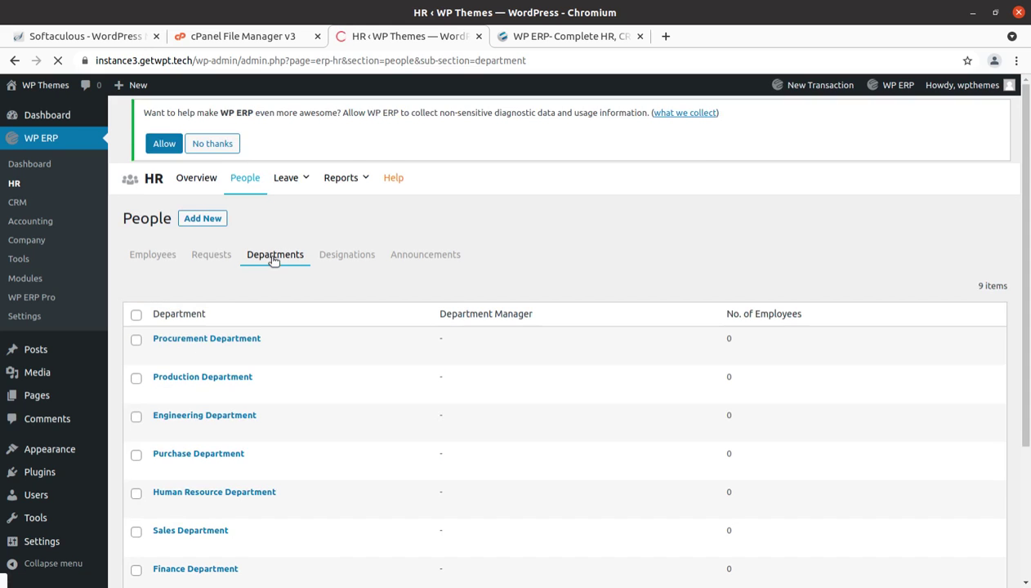
scroll(287, 331, "down", 3)
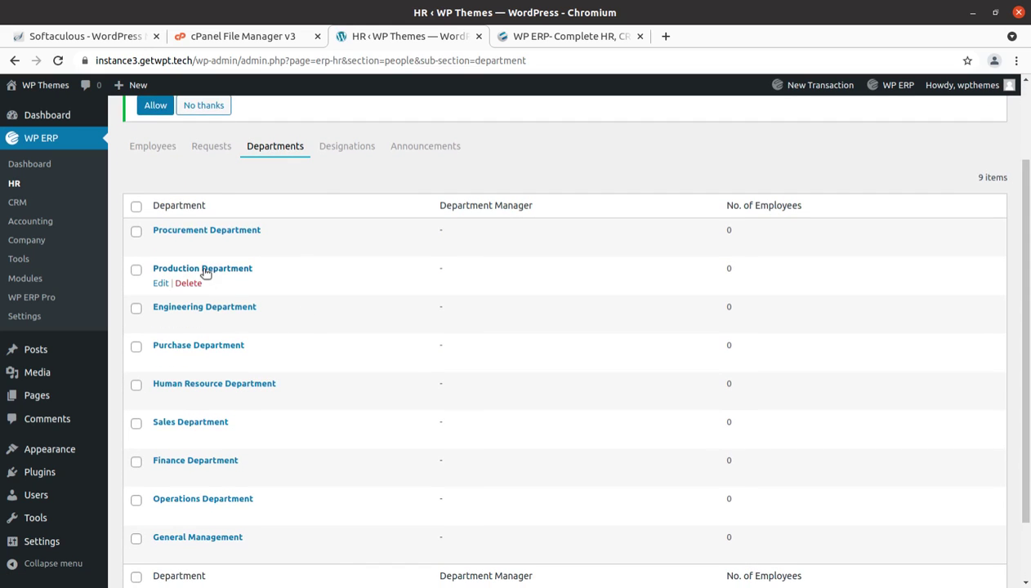
left_click(160, 246)
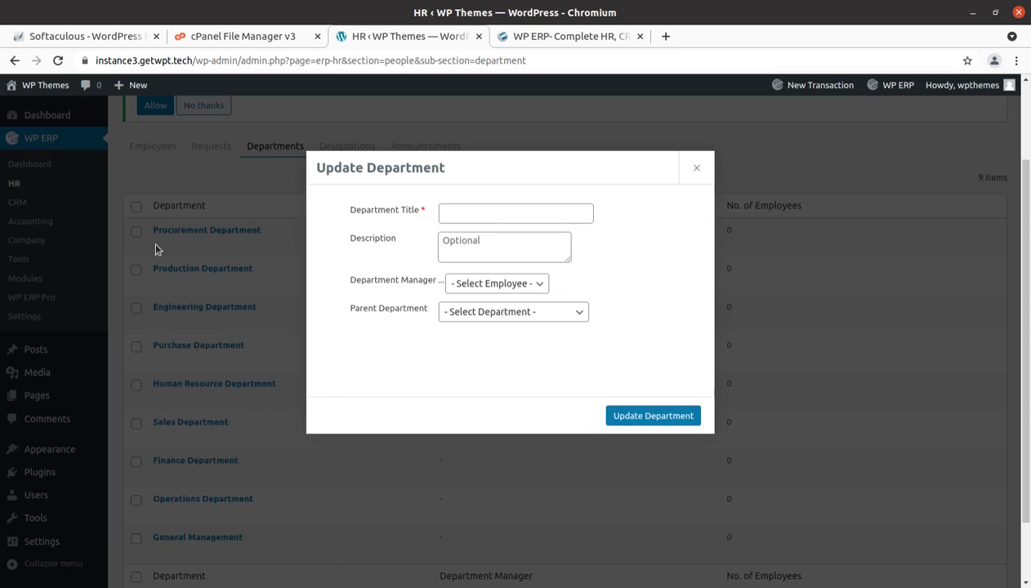
left_click(512, 285)
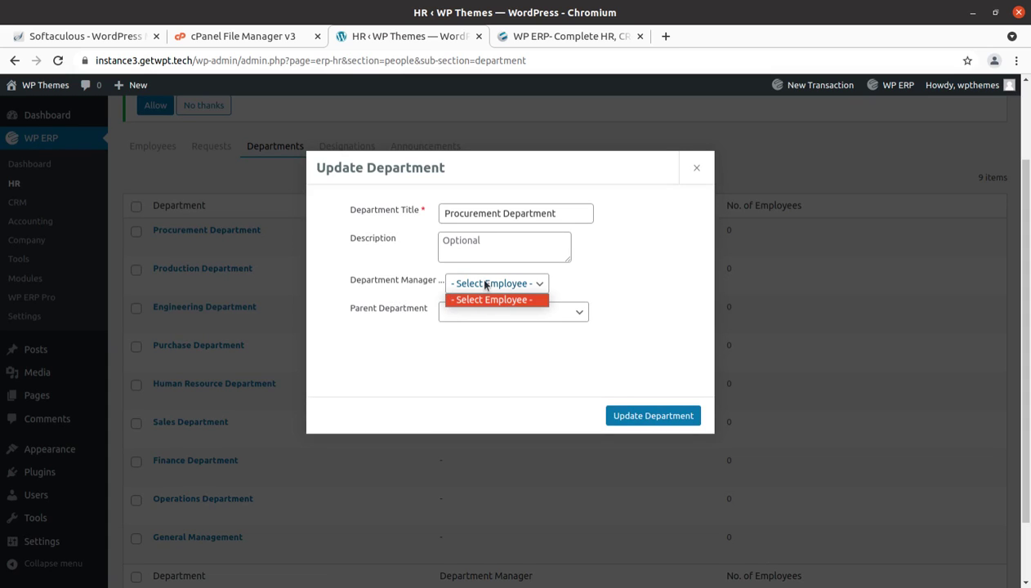
left_click(695, 169)
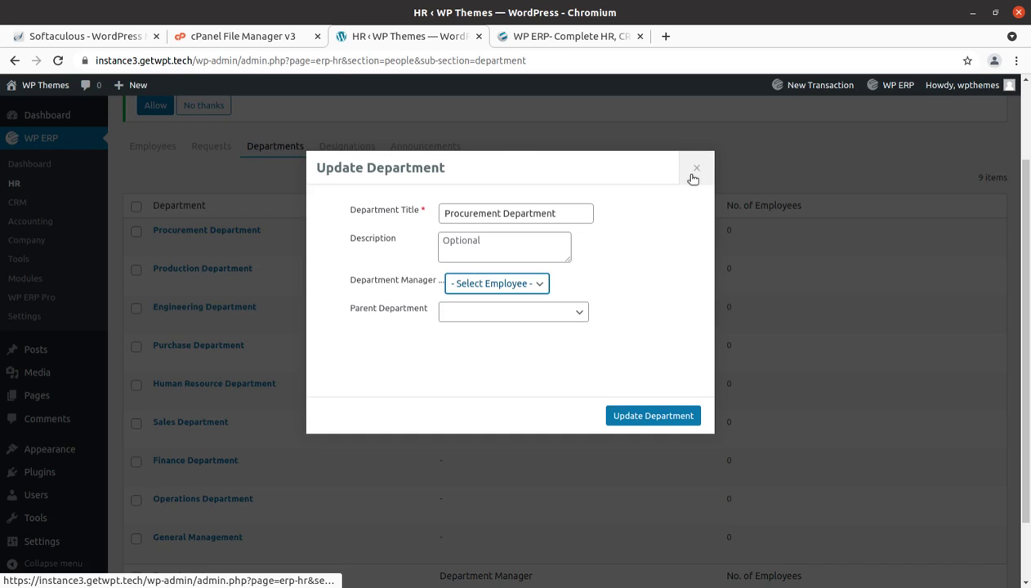
left_click(694, 171)
- View the designations and announcements lists in the HR people section
left_click(345, 147)
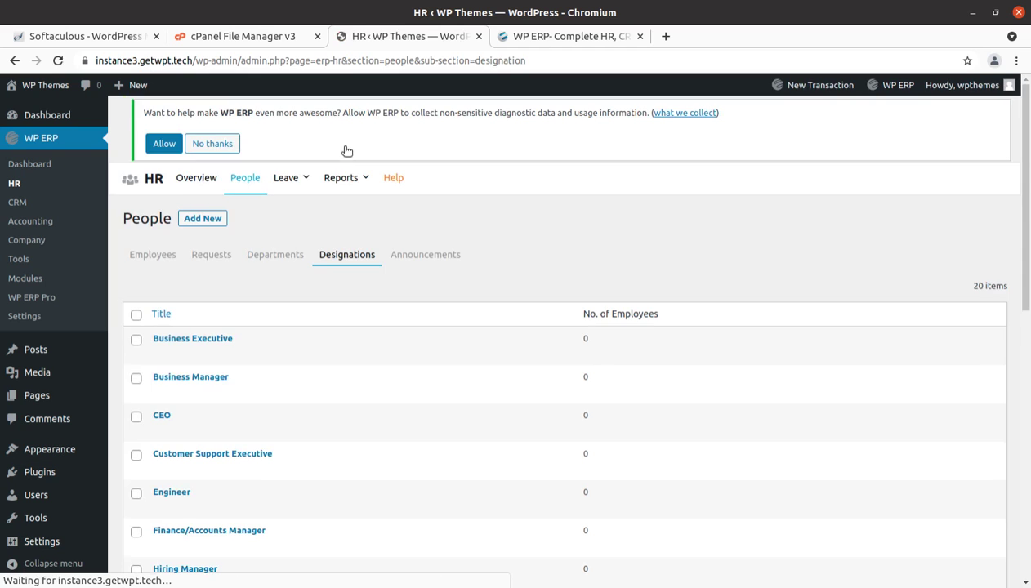
left_click(420, 253)
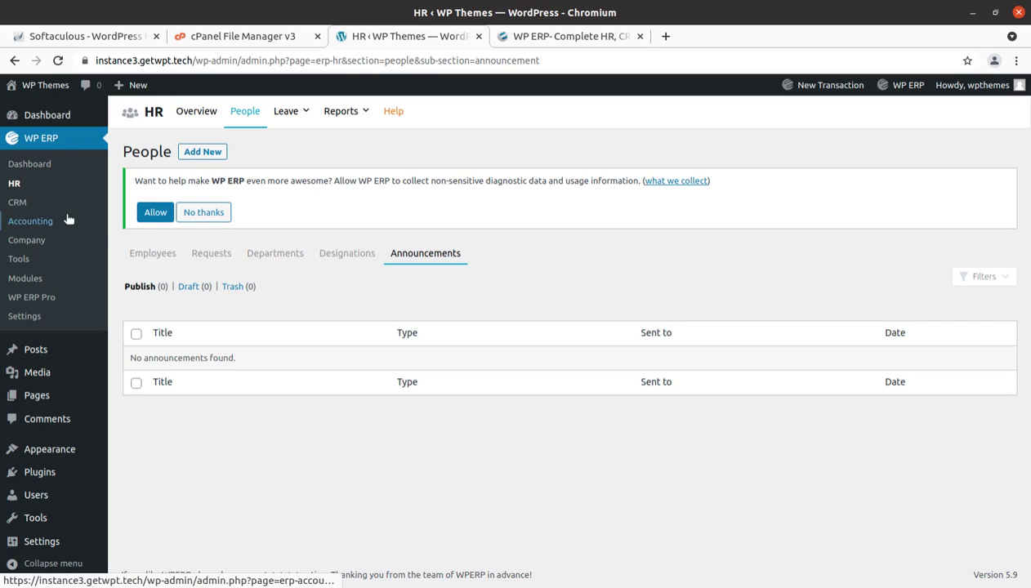
left_click(16, 204)
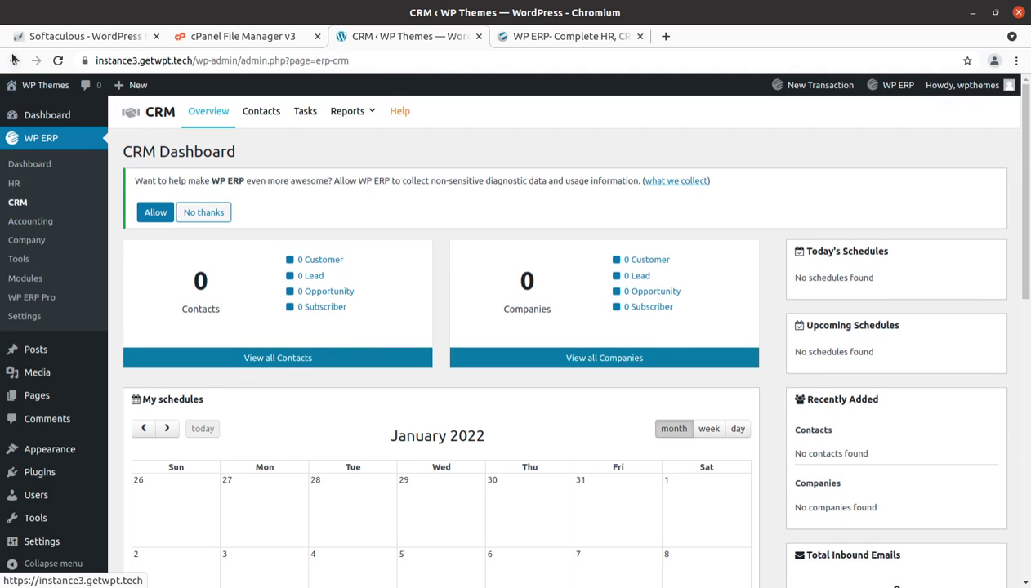
left_click(14, 61)
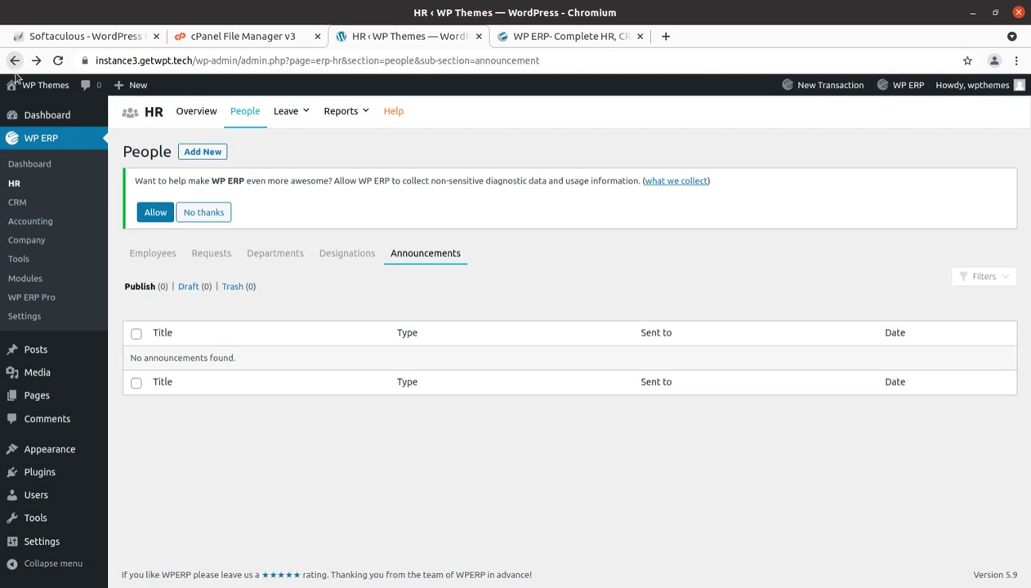
- View the HR leave requests along with the leave and report options, and return to the HR overview
left_click(282, 113)
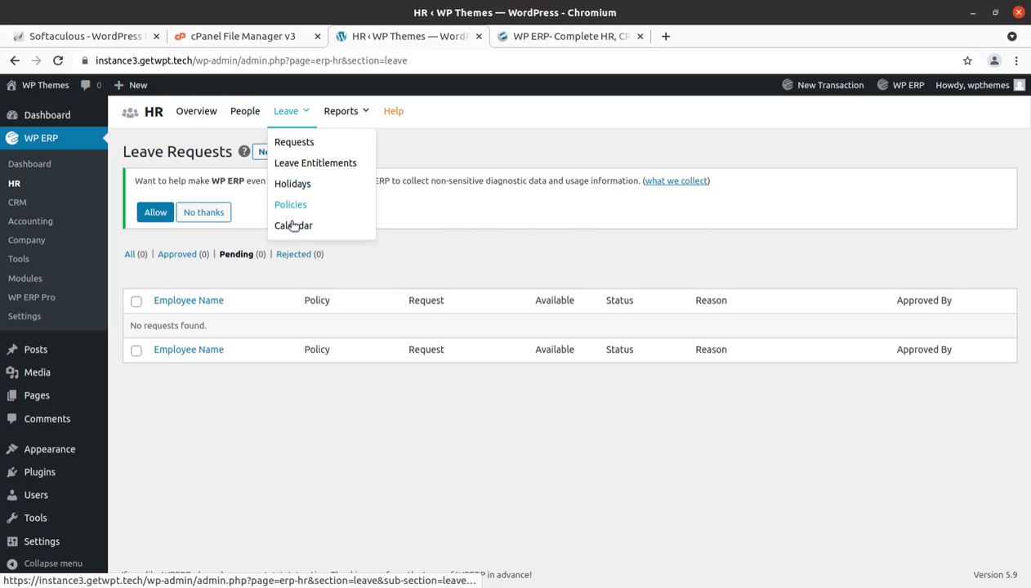
mouse_move(340, 118)
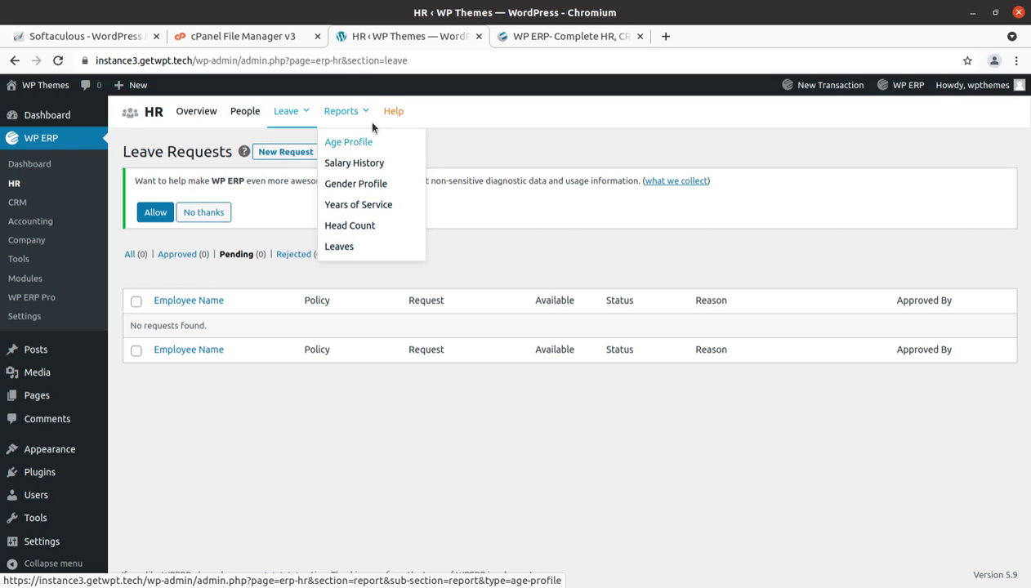
left_click(193, 115)
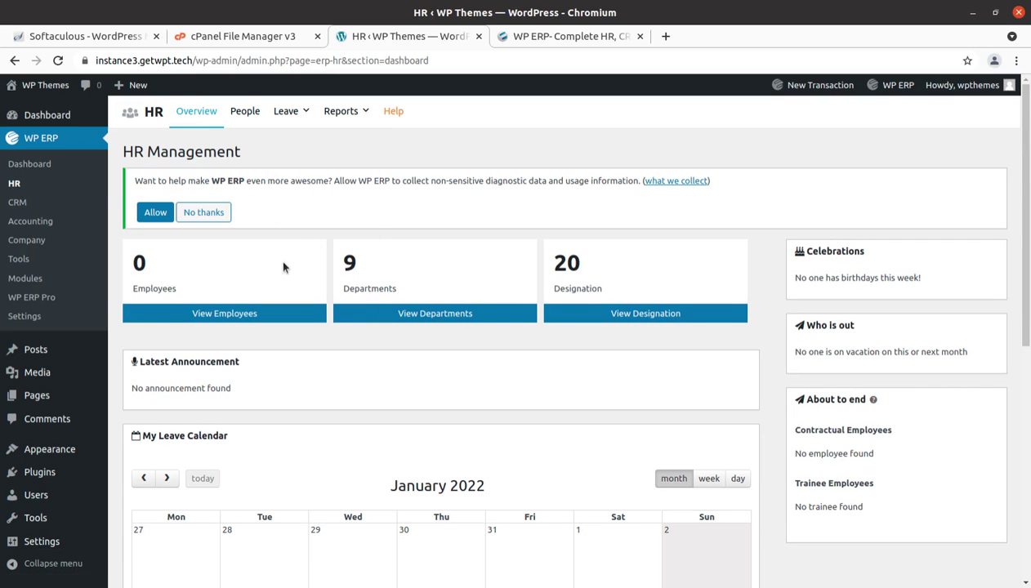
- Look over the CRM dashboard, including its contact and company summaries, schedule calendar and customer statistics map
left_click(16, 204)
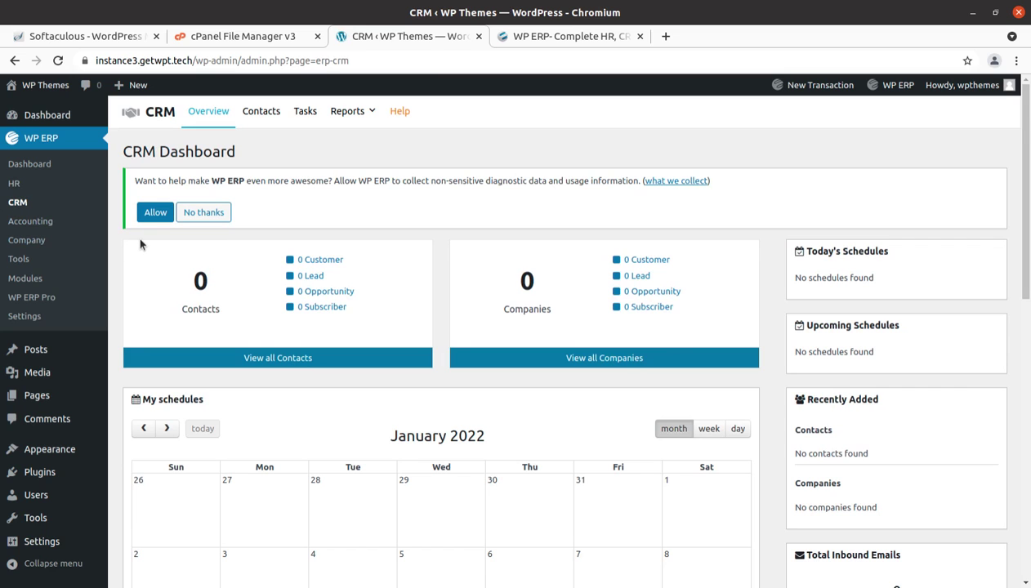
scroll(837, 281, "down", 5)
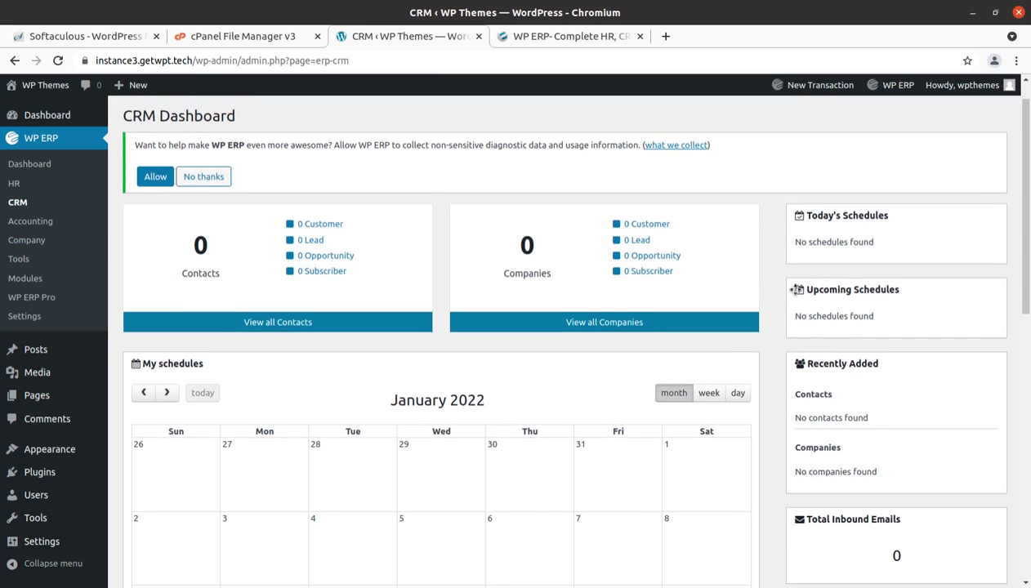
scroll(518, 381, "down", 4)
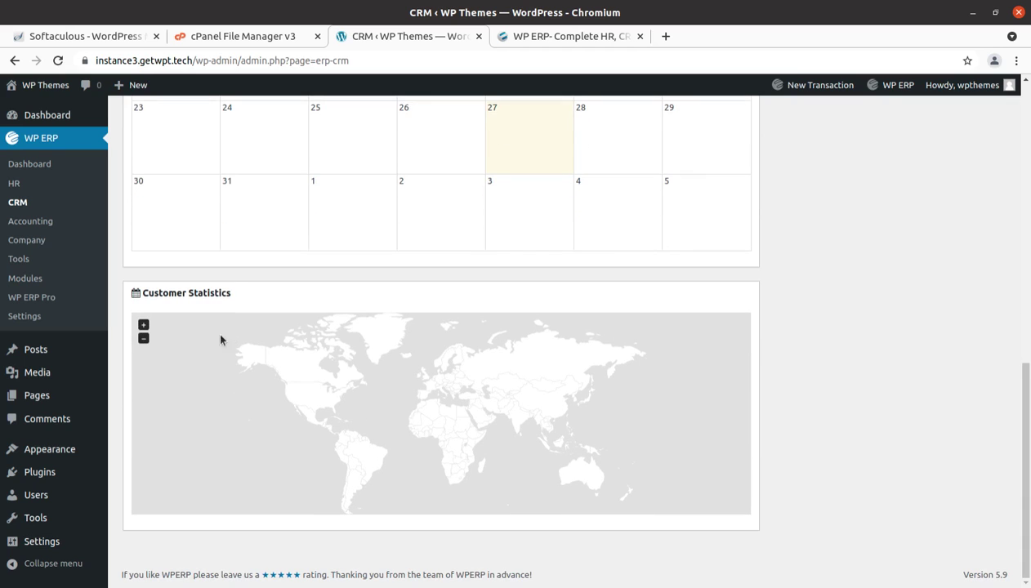
scroll(462, 404, "up", 5)
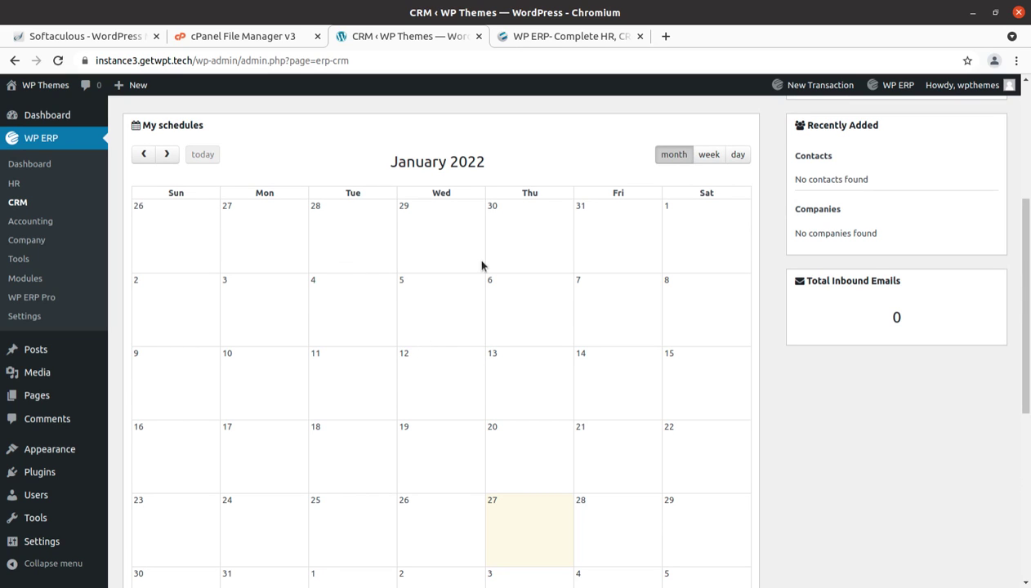
scroll(481, 267, "down", 2)
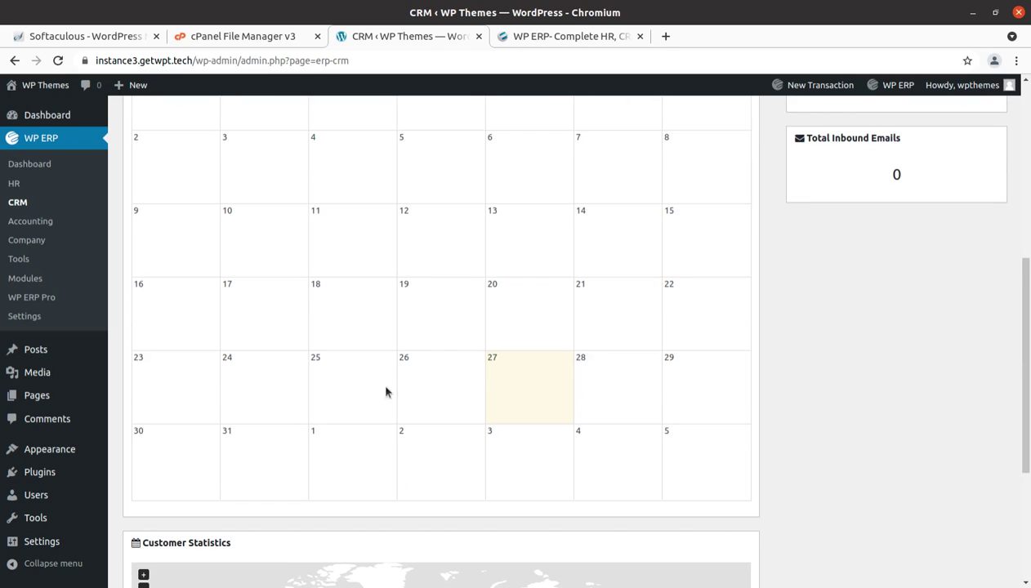
scroll(809, 285, "up", 2)
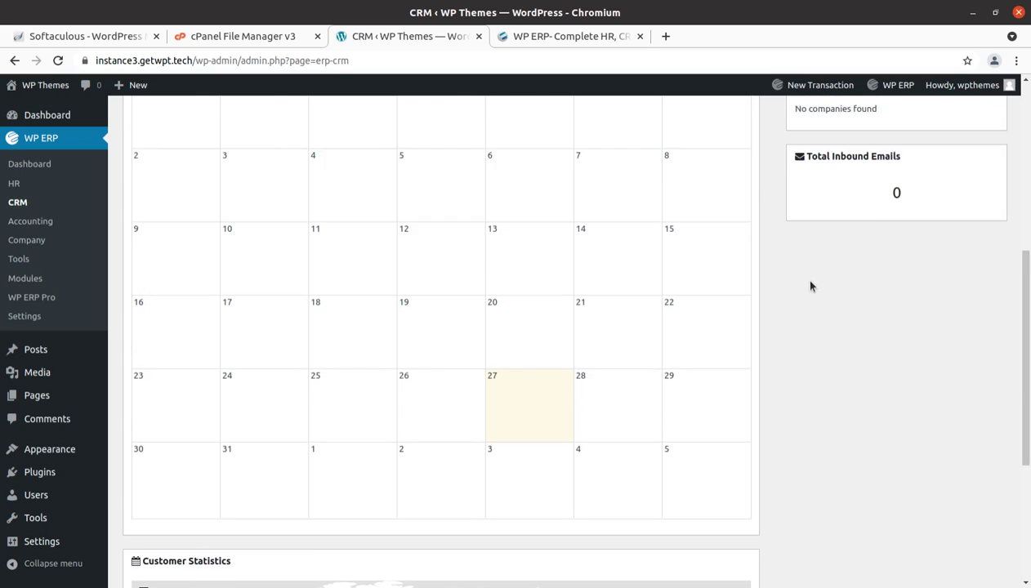
scroll(809, 285, "up", 2)
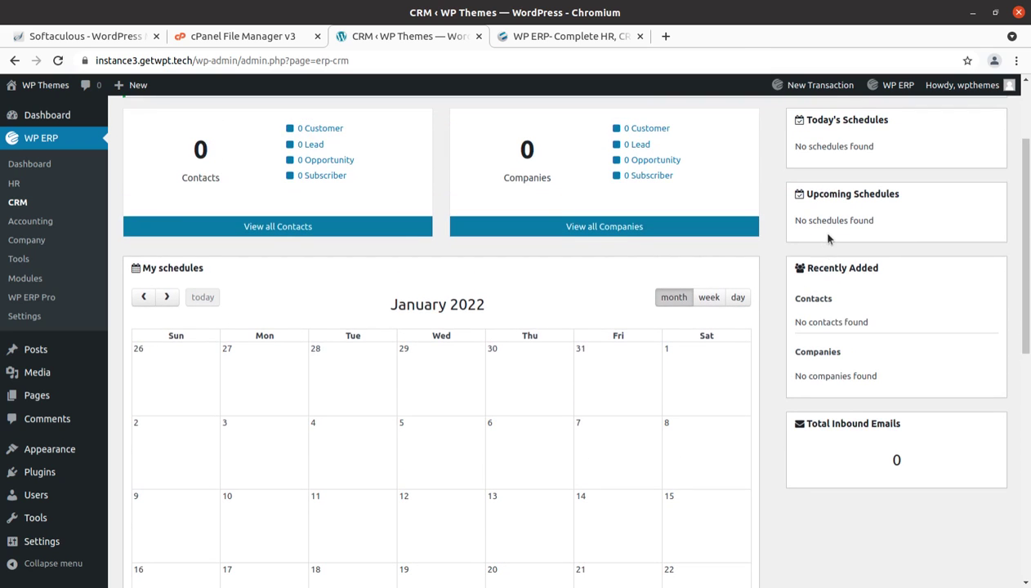
scroll(801, 244, "up", 2)
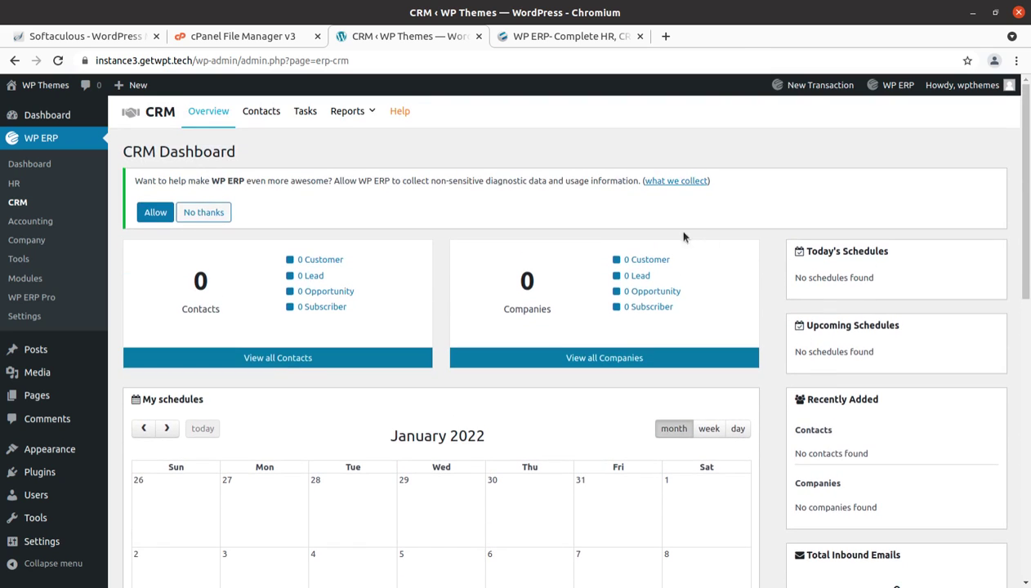
- View the CRM customer companies, inspect the new company form and close it, and view the contact activities
left_click(637, 259)
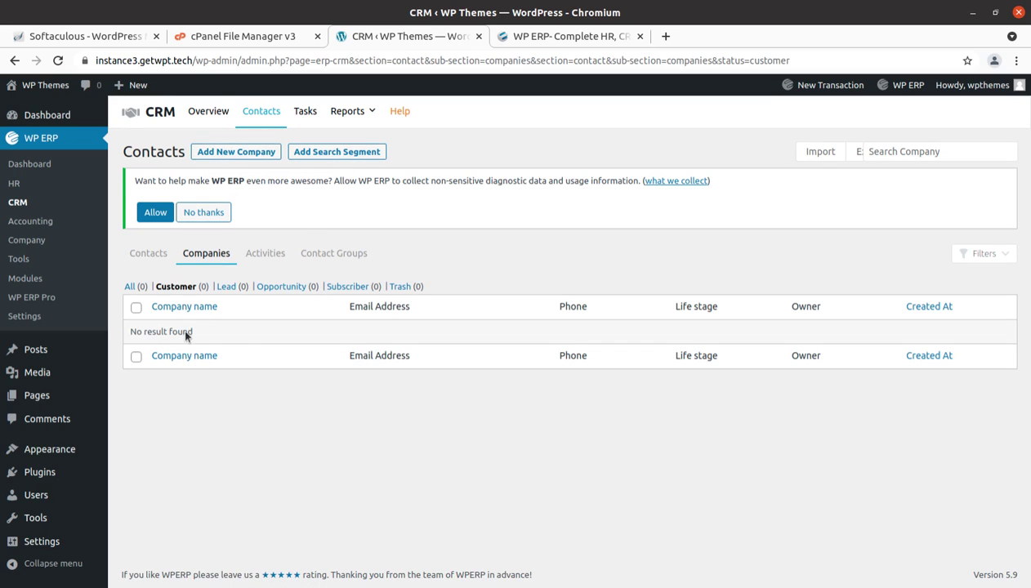
left_click(212, 149)
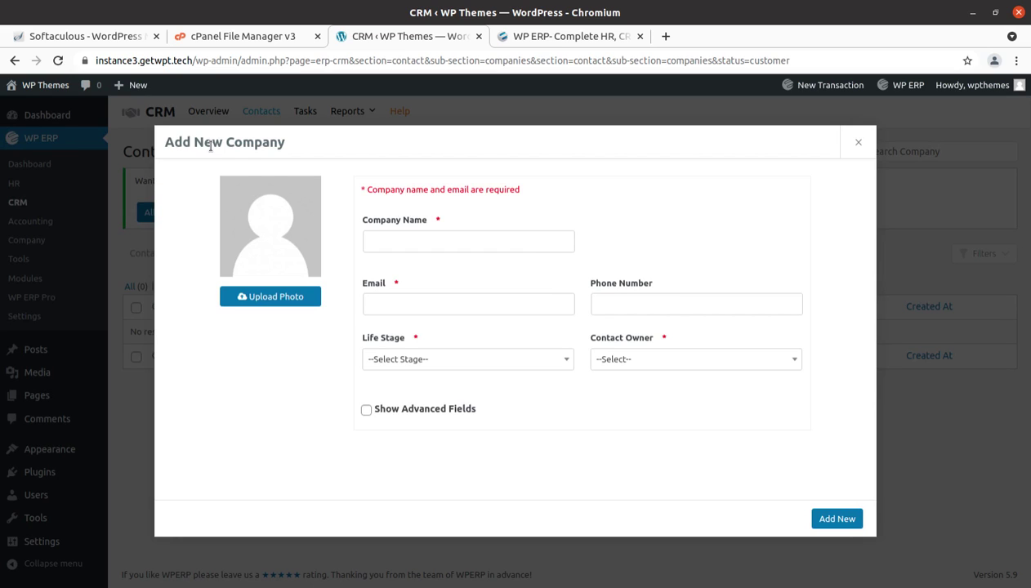
left_click(857, 143)
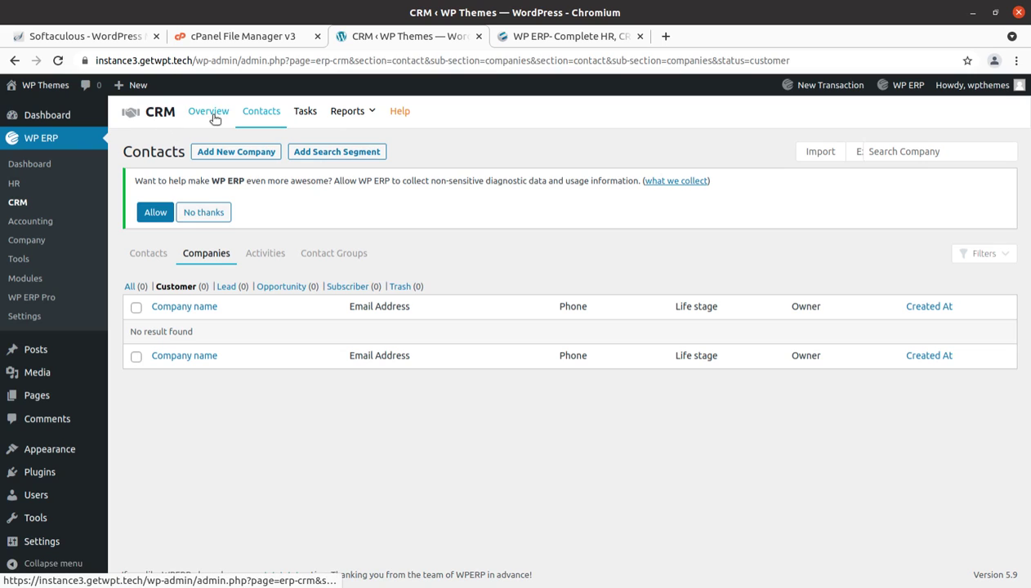
left_click(265, 256)
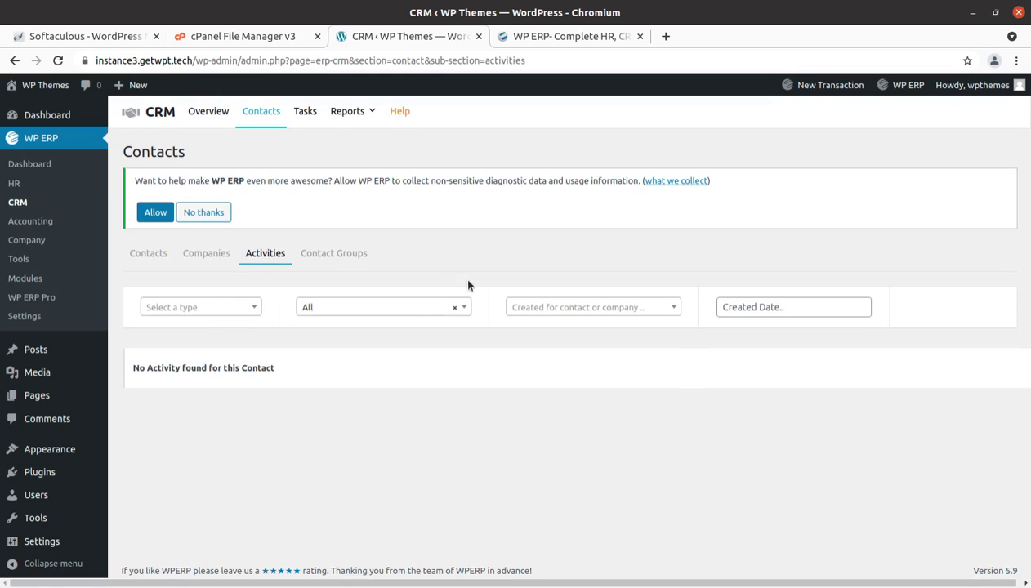
- Look over the Accounting dashboard and the choices offered for users, transactions, products and settings
left_click(38, 226)
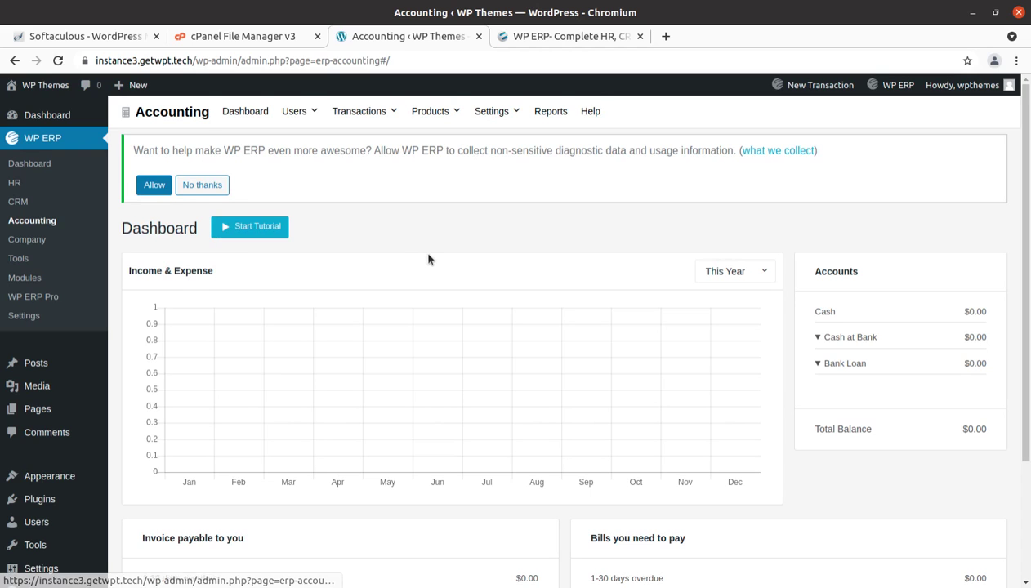
scroll(428, 257, "down", 4)
scroll(428, 259, "up", 4)
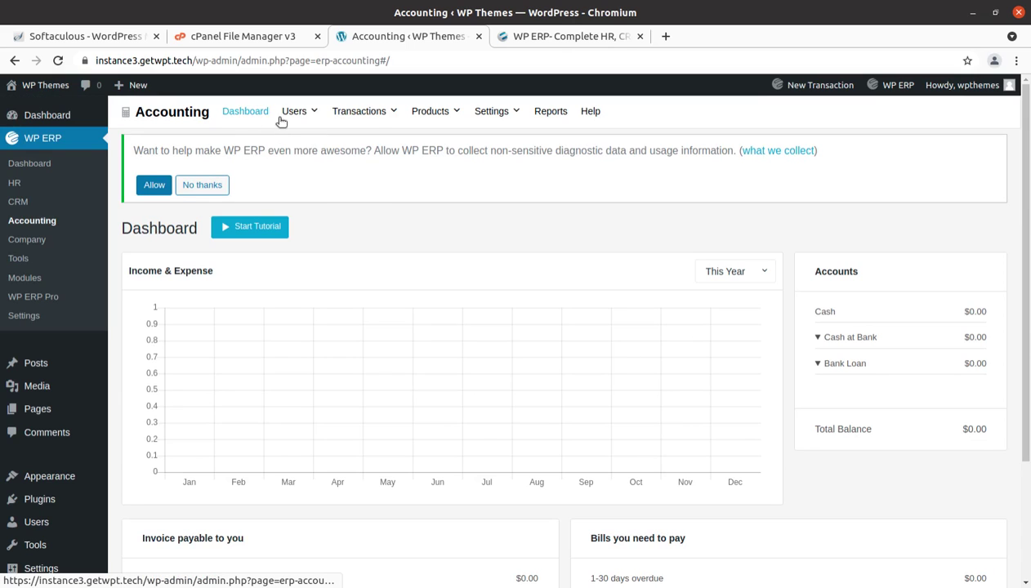
mouse_move(311, 117)
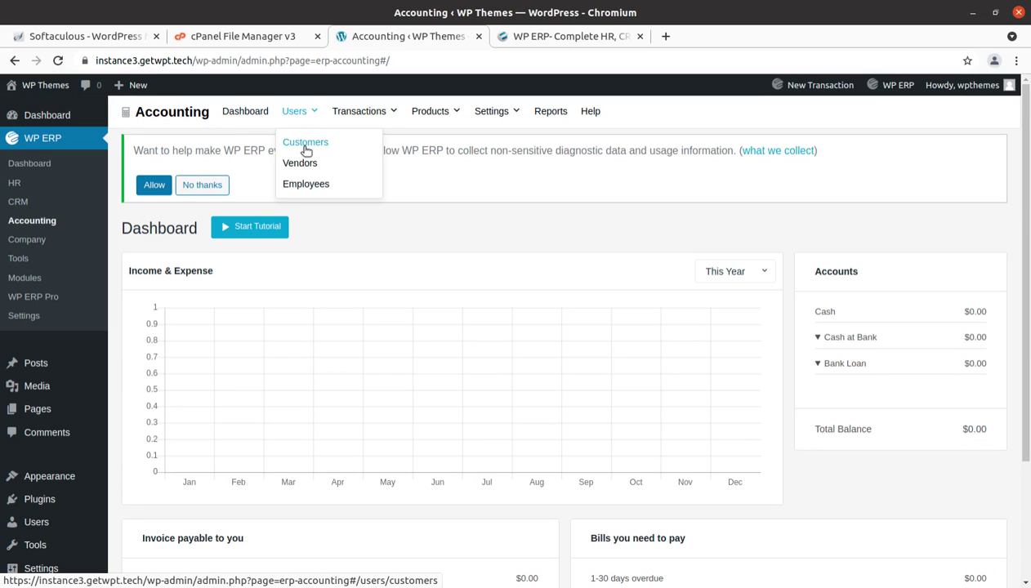
mouse_move(367, 119)
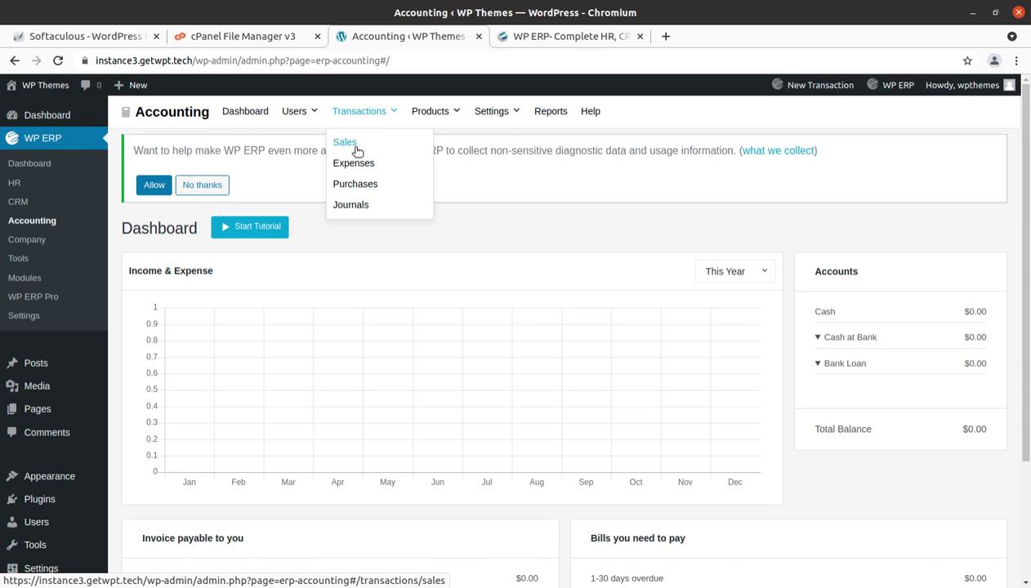
mouse_move(434, 119)
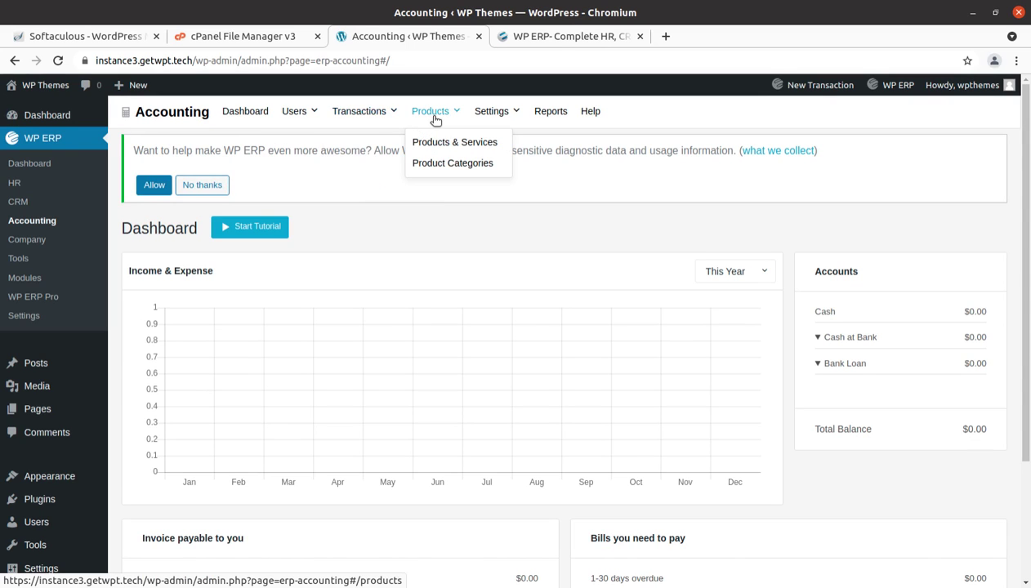
mouse_move(492, 123)
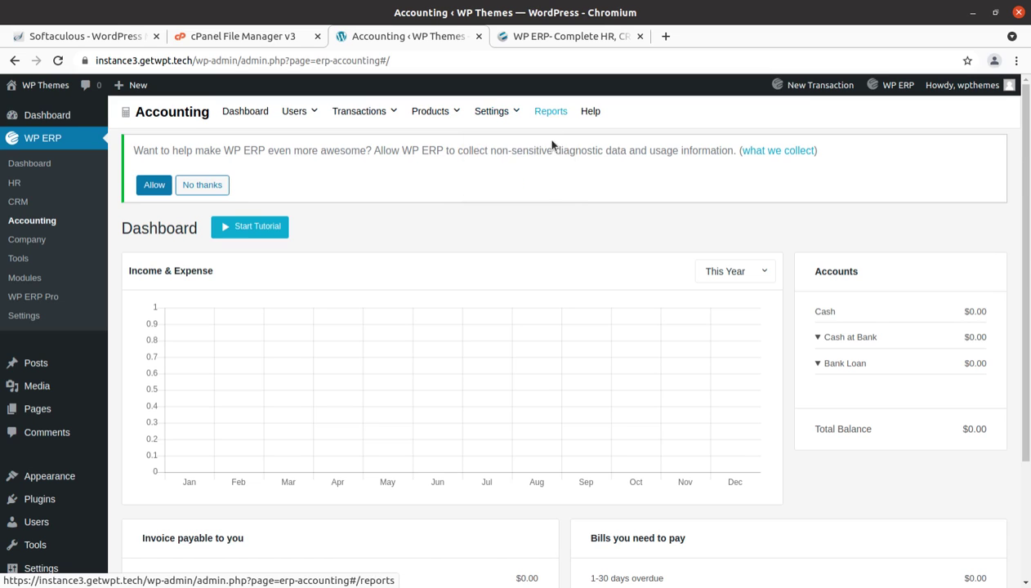
- Examine the Chart of Accounts in the accounting settings, covering the asset ledgers and the start of the liabilities
left_click(494, 143)
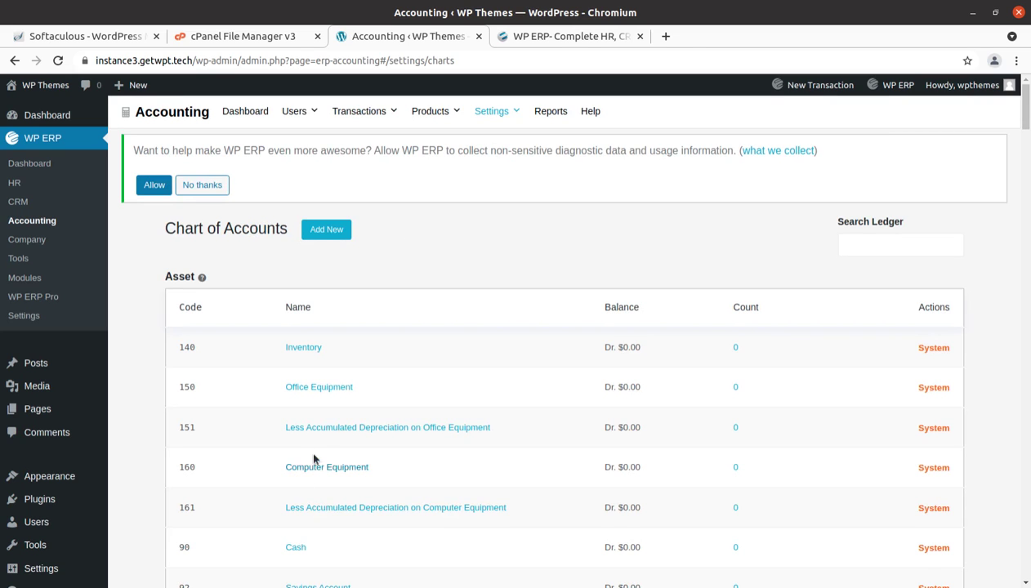
scroll(419, 290, "down", 5)
scroll(425, 294, "down", 10)
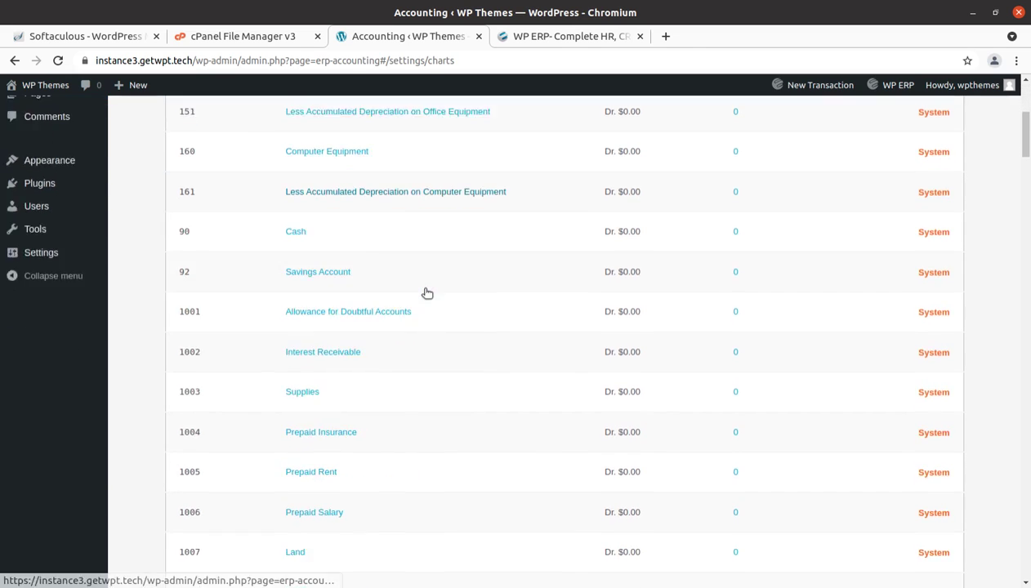
scroll(425, 294, "down", 3)
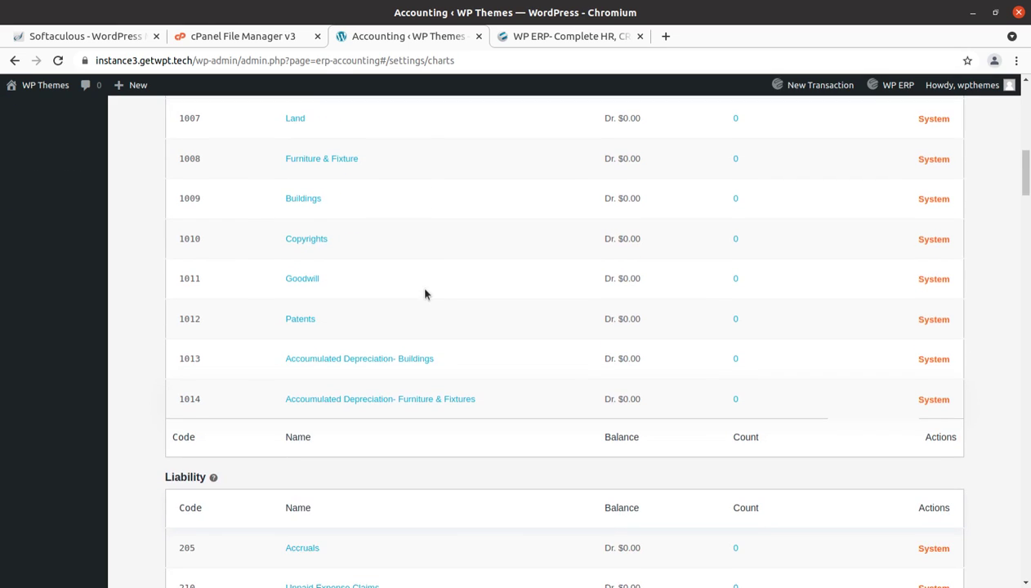
scroll(368, 380, "up", 12)
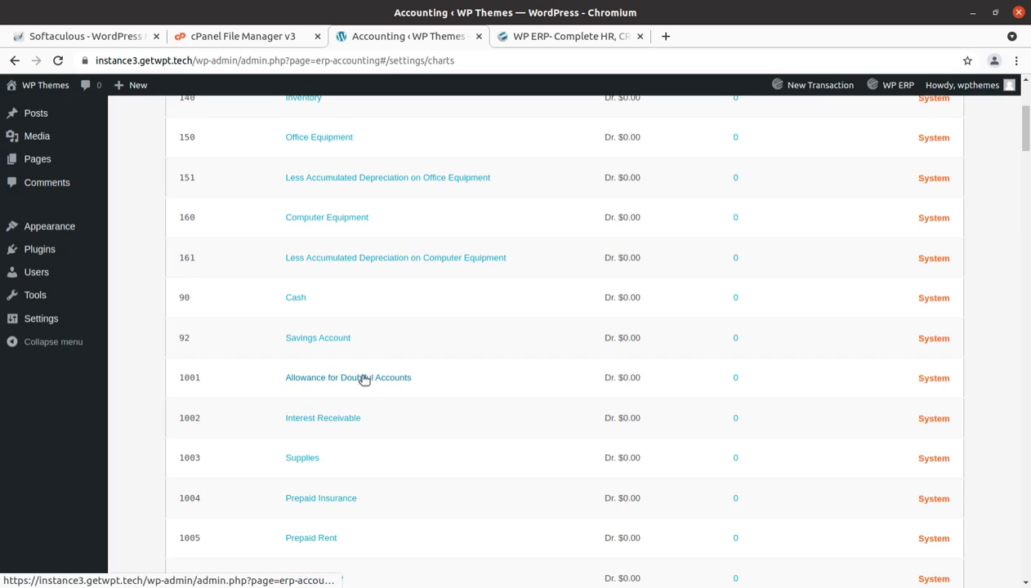
scroll(253, 311, "up", 4)
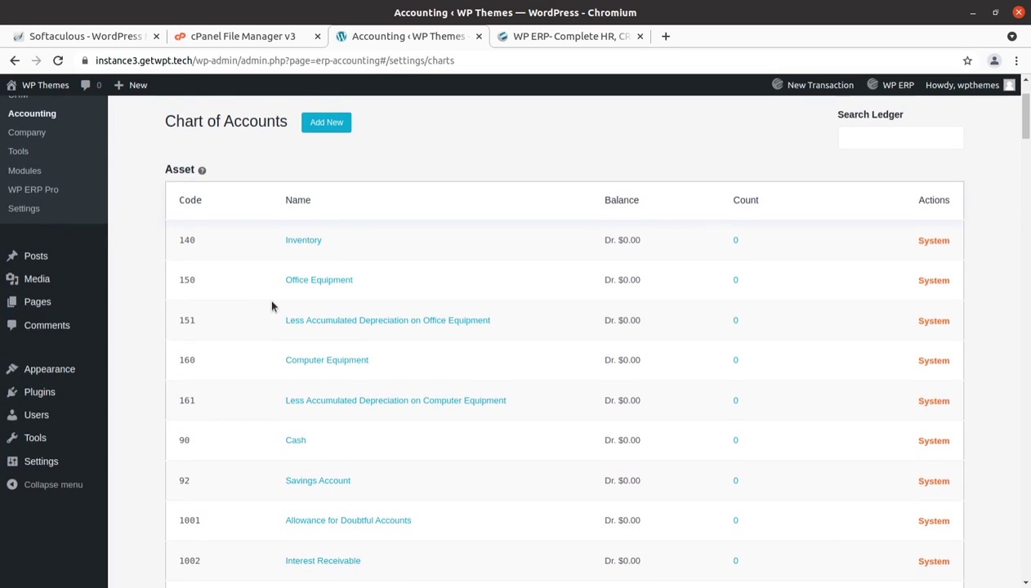
scroll(267, 296, "up", 2)
scroll(309, 251, "up", 1)
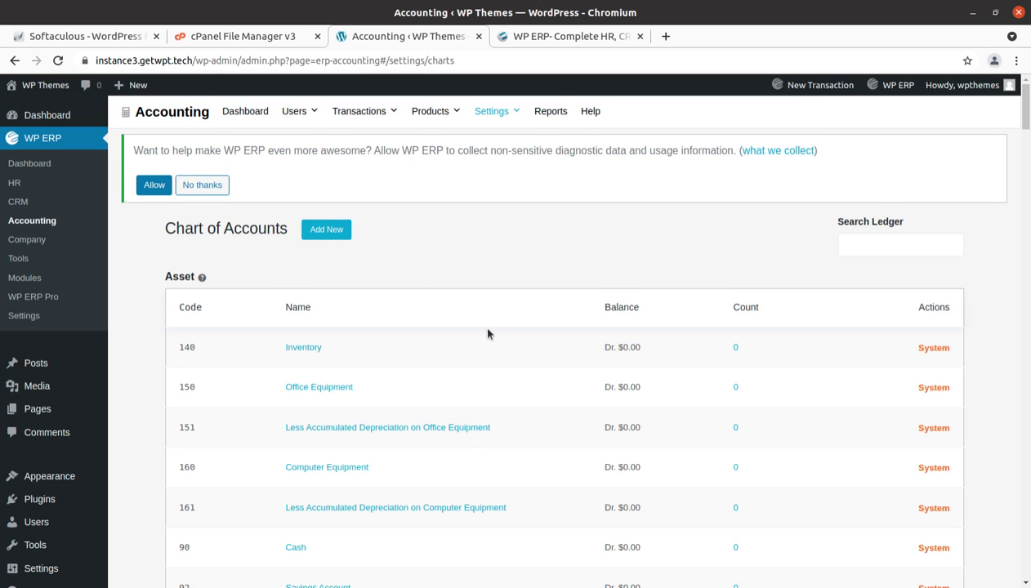
scroll(488, 333, "down", 1)
scroll(395, 306, "down", 10)
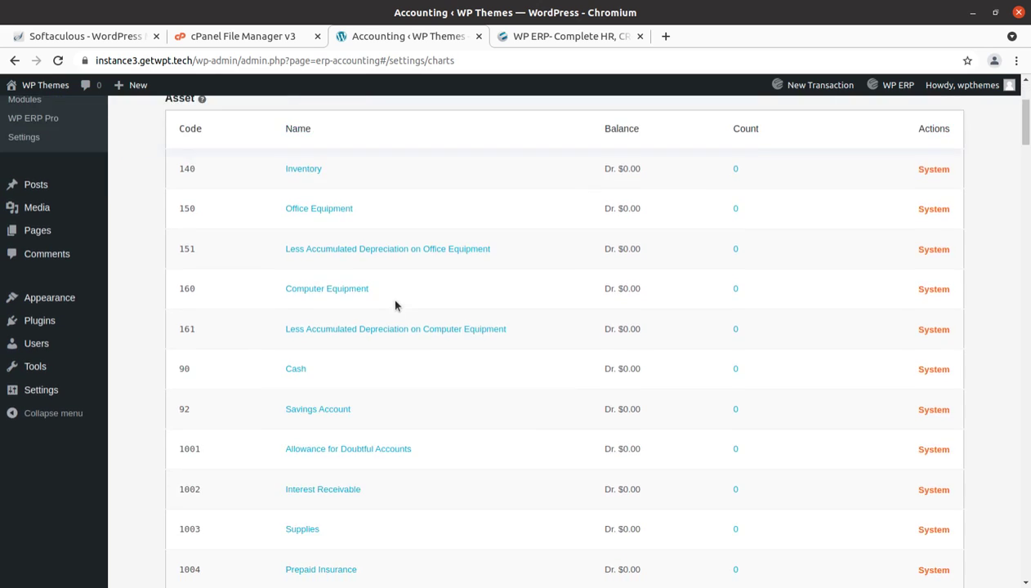
scroll(395, 305, "up", 15)
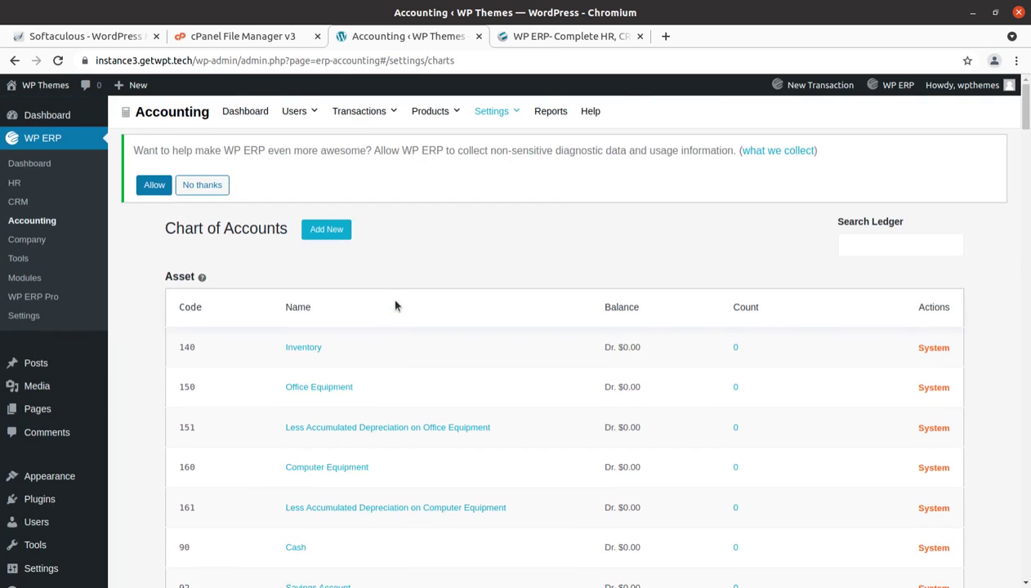
- View the accounting bank accounts page and look through the available accounting reports
mouse_move(499, 119)
left_click(500, 163)
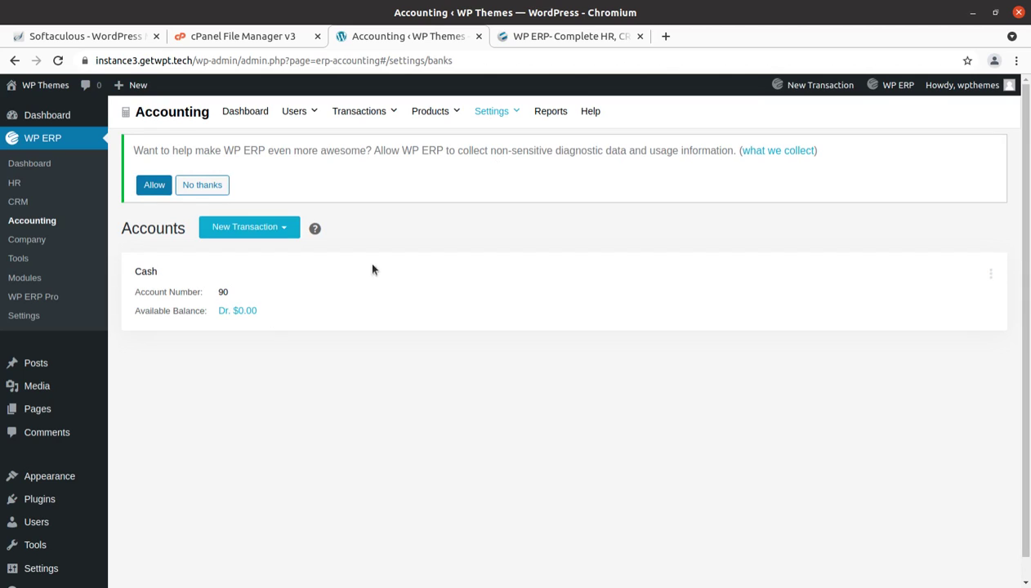
left_click(539, 119)
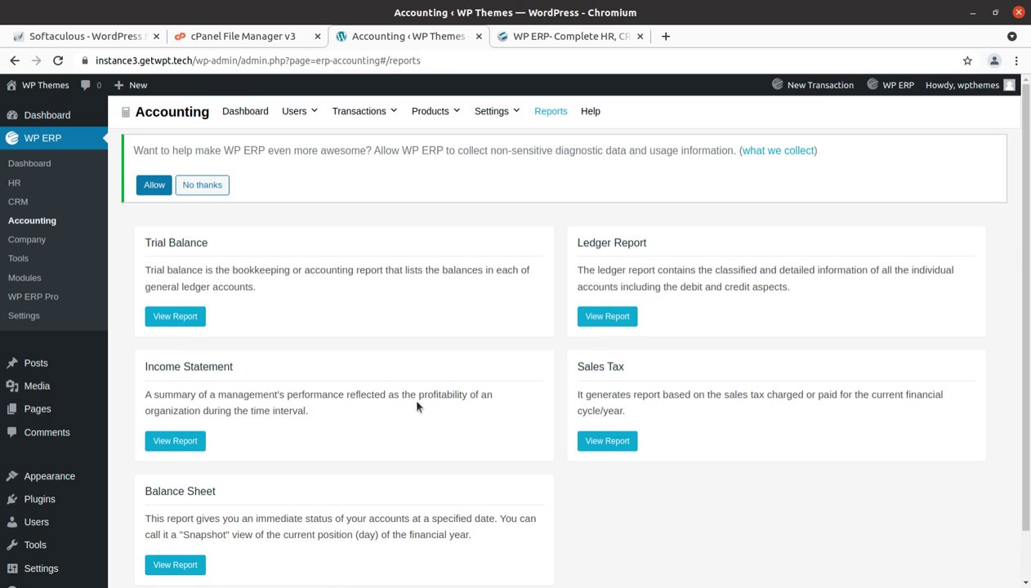
scroll(621, 392, "down", 2)
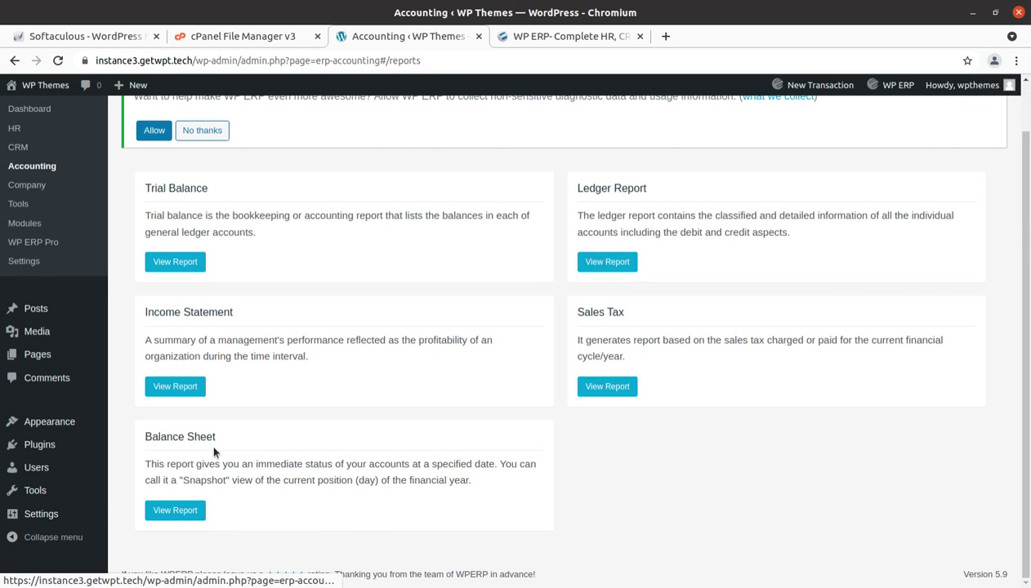
- View the Balance Sheet report and examine its assets, liability and equity sections
left_click(155, 508)
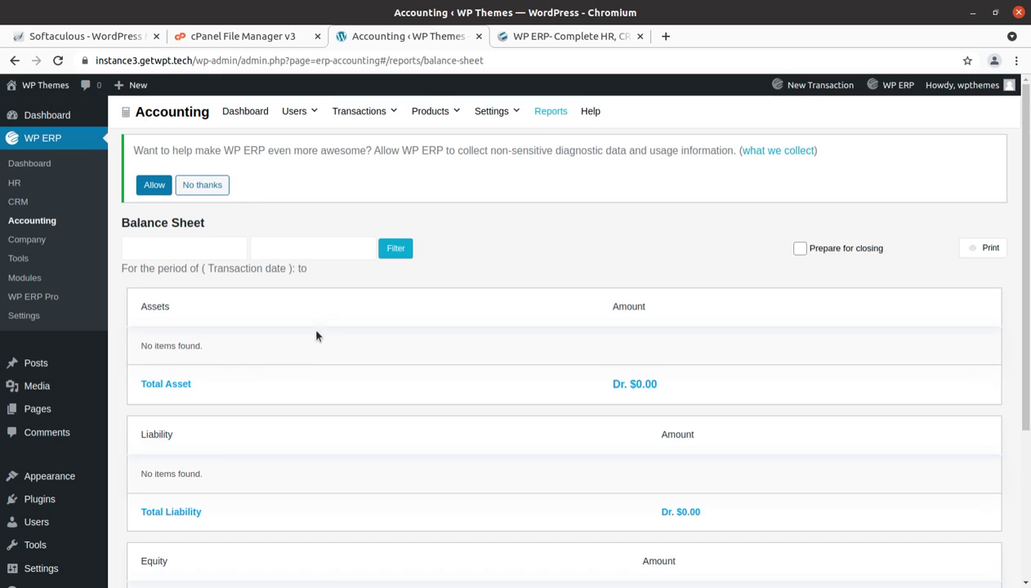
scroll(333, 330, "down", 3)
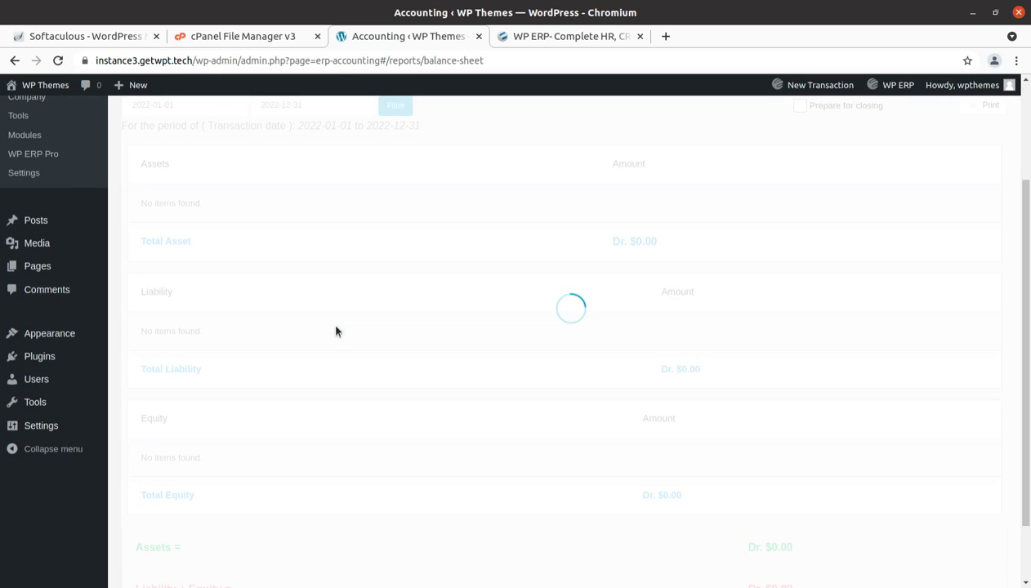
scroll(336, 331, "down", 5)
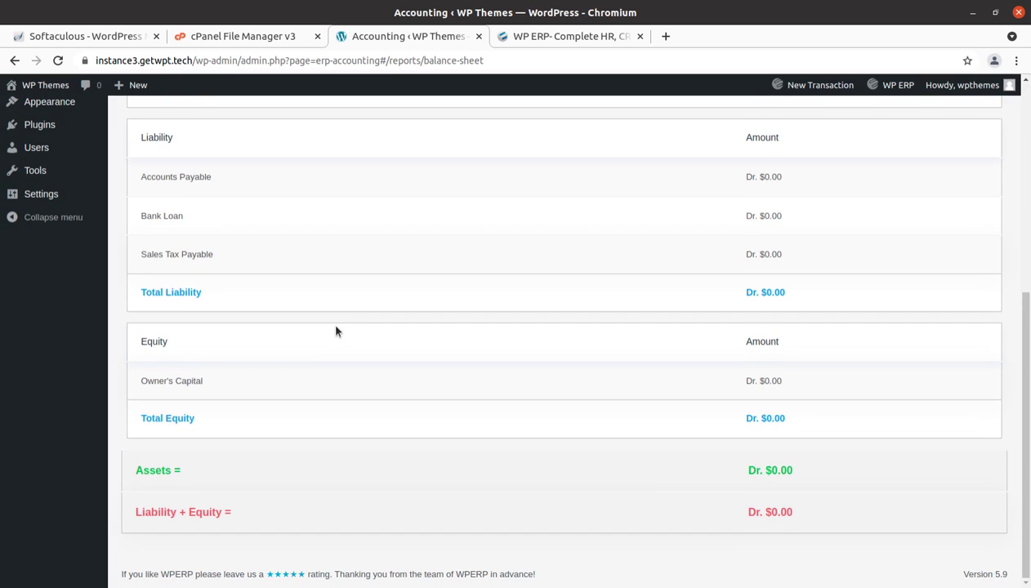
- Preview the Balance Sheet printout and cancel printing
scroll(335, 331, "up", 8)
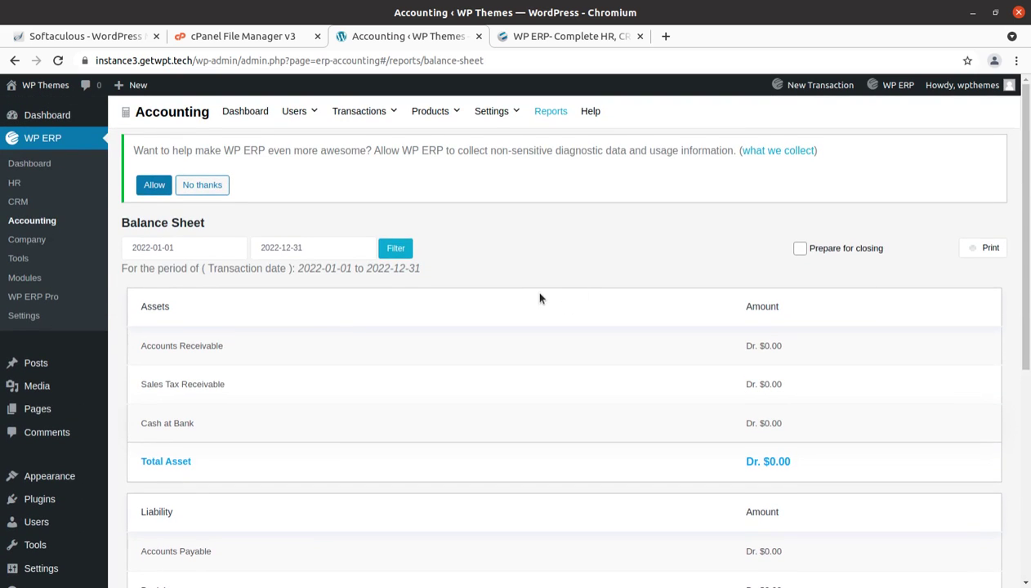
left_click(969, 254)
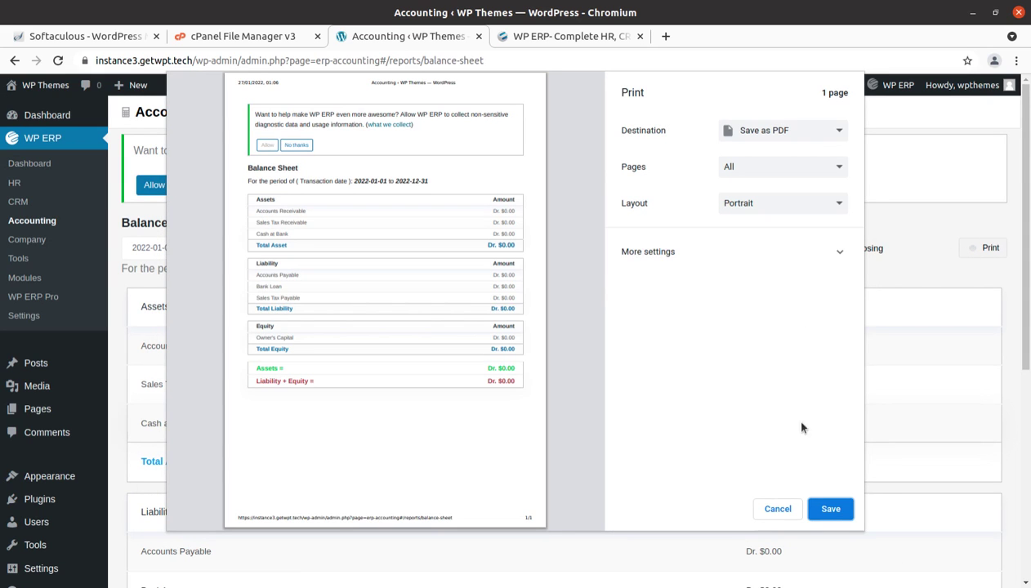
left_click(776, 509)
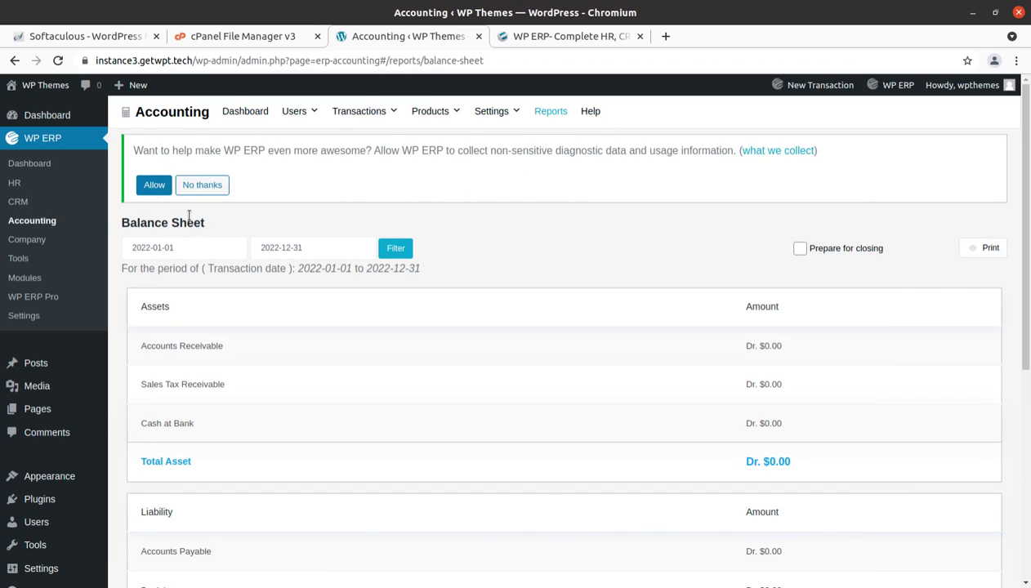
- View the Accounting dashboard, the Company Details page and the WP ERP overview
left_click(31, 222)
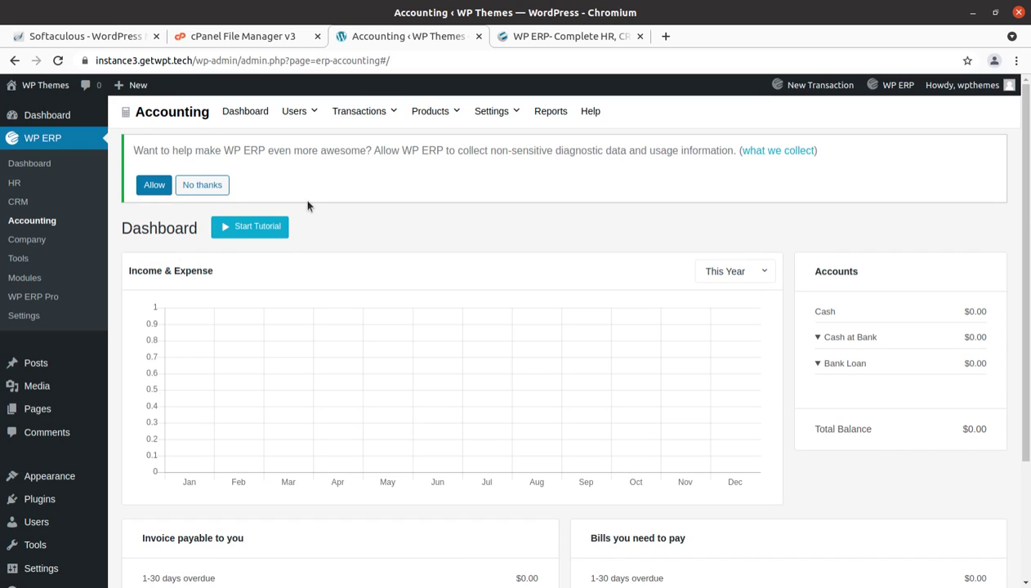
left_click(26, 245)
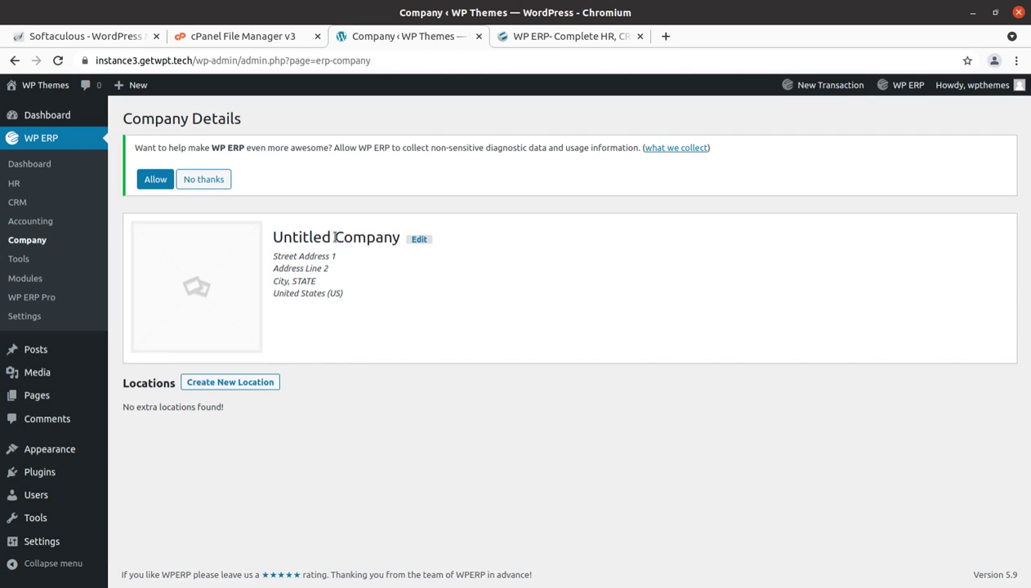
left_click(50, 140)
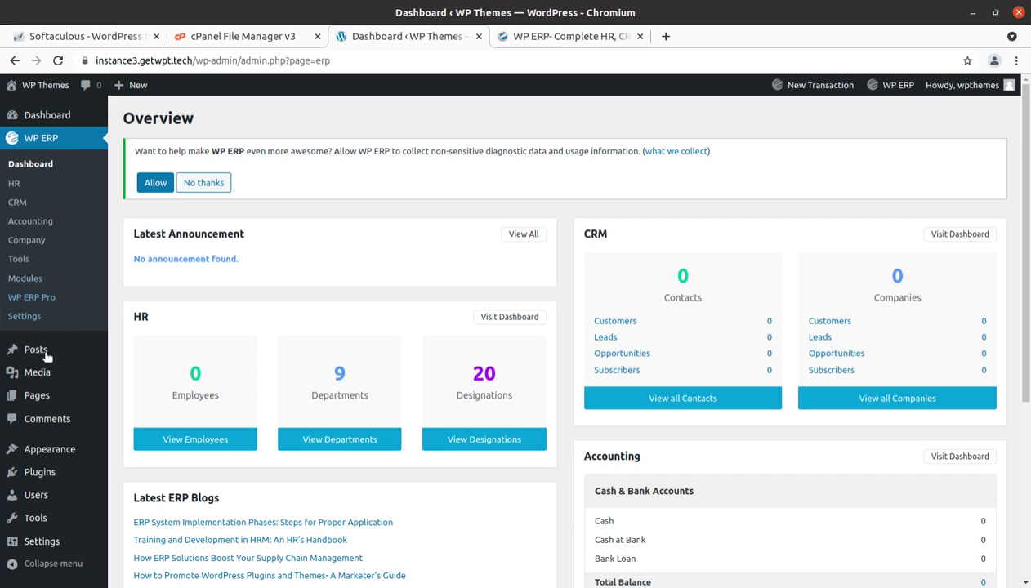
- Examine the WP ERP Pro page and its reasons for upgrading, including the nine extensions, priority support and user-based pricing
left_click(23, 302)
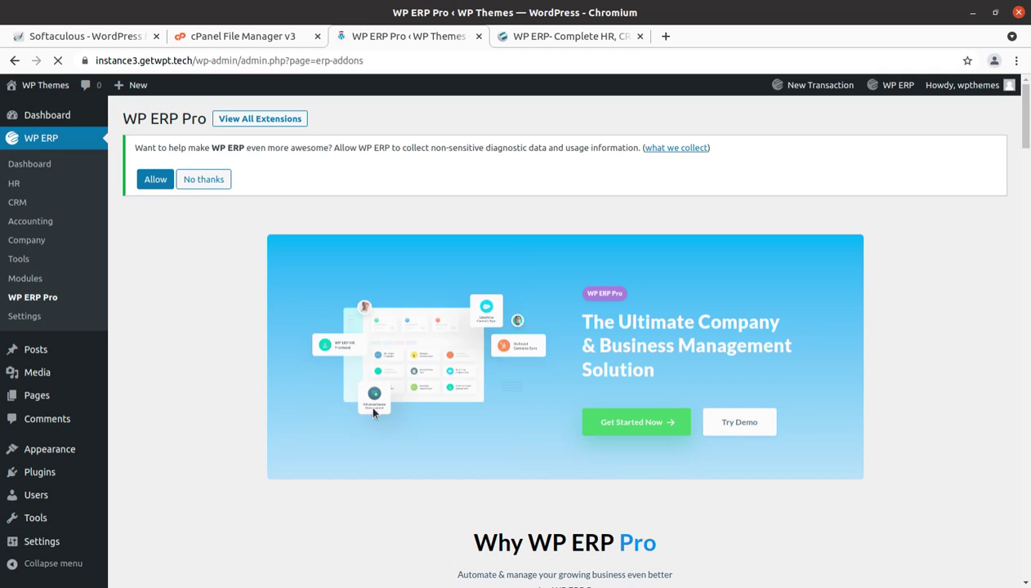
scroll(376, 402, "down", 6)
scroll(432, 490, "down", 3)
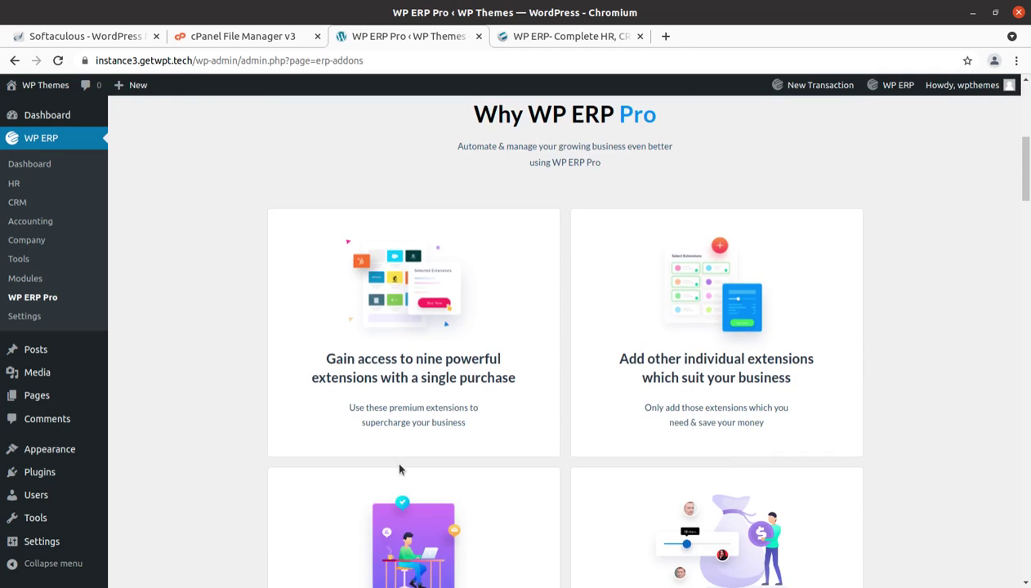
left_click_drag(330, 360, 516, 370)
left_click_drag(325, 377, 487, 377)
scroll(485, 378, "down", 2)
scroll(485, 383, "down", 1)
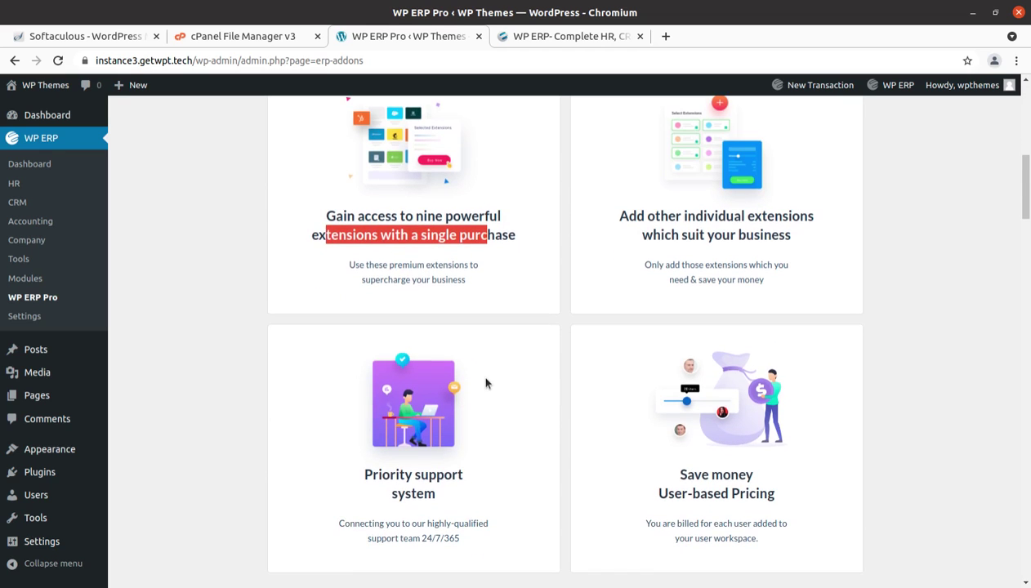
scroll(485, 383, "up", 4)
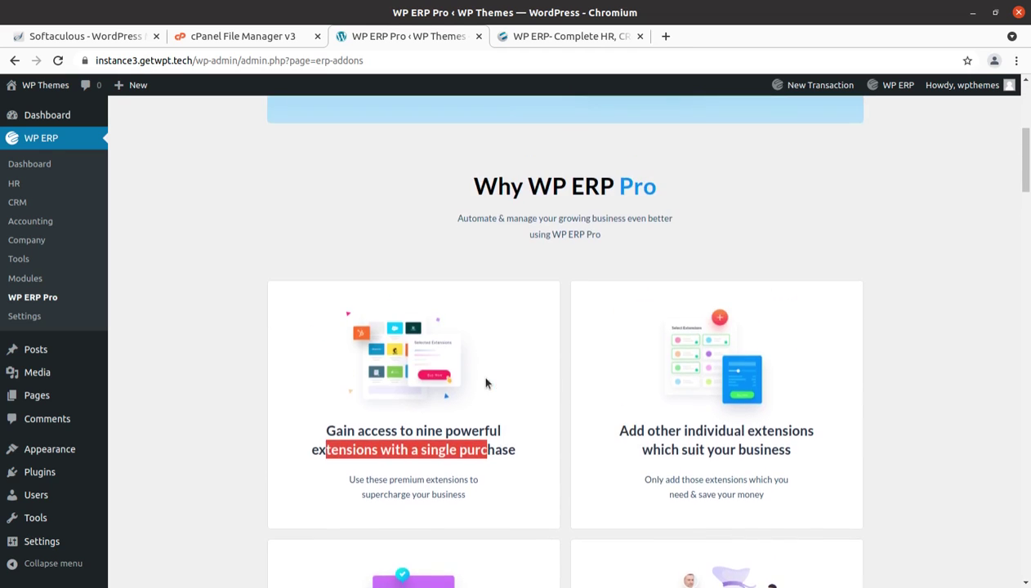
scroll(485, 383, "up", 6)
scroll(485, 383, "up", 2)
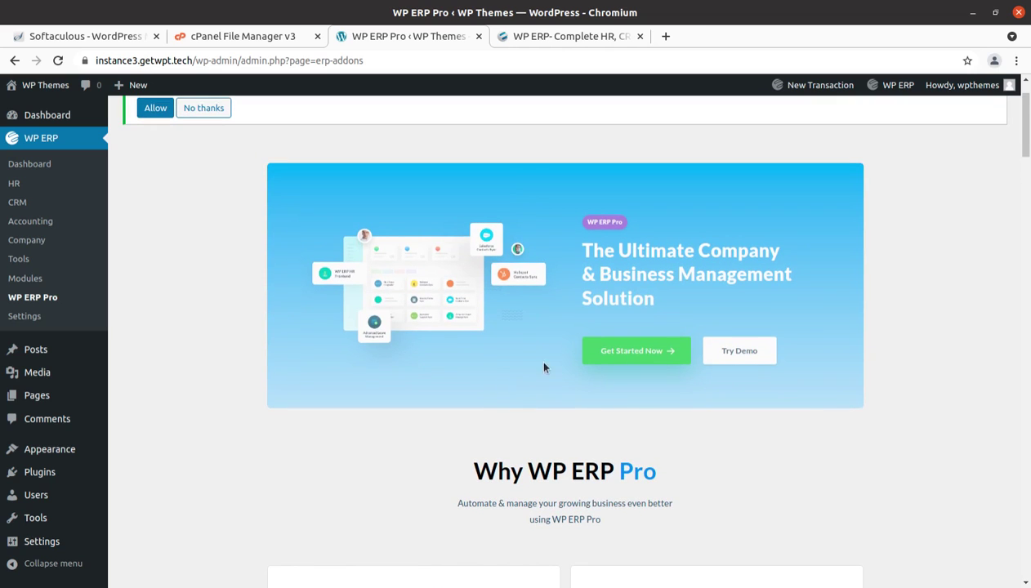
- Open the WP ERP Pro demo request page, look over its form and close the page
left_click(746, 360)
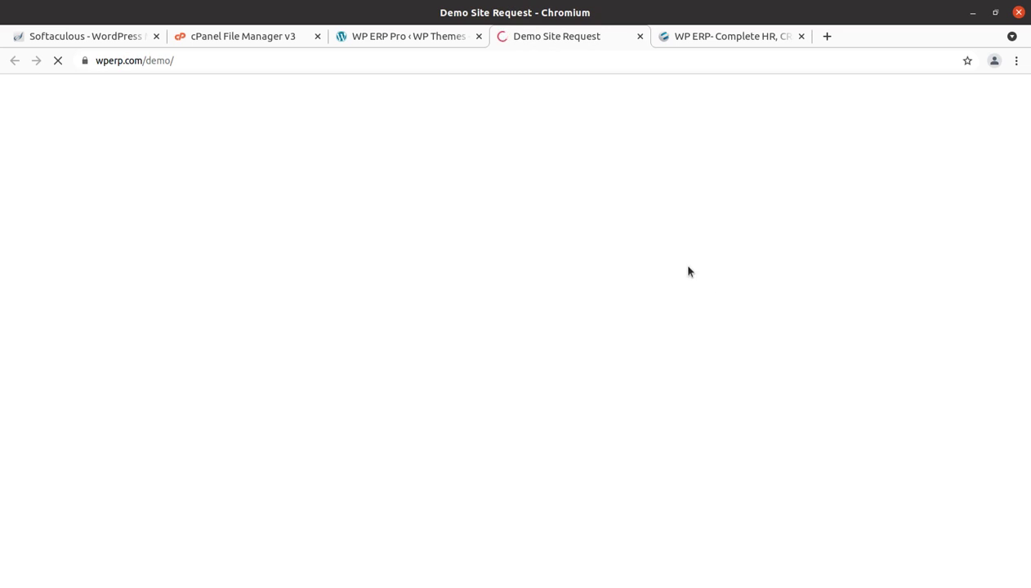
scroll(556, 485, "down", 2)
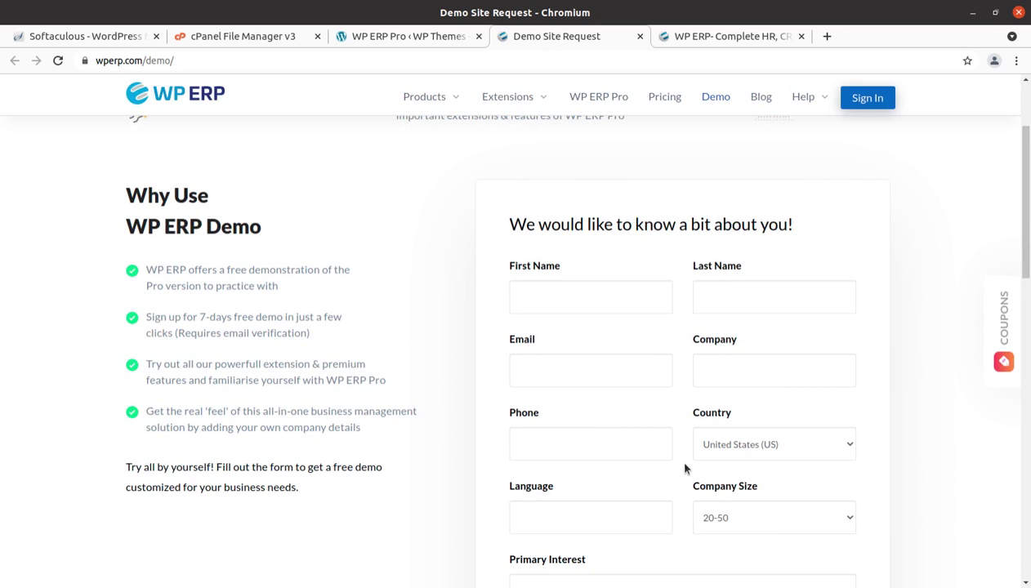
scroll(684, 464, "down", 4)
scroll(621, 245, "up", 4)
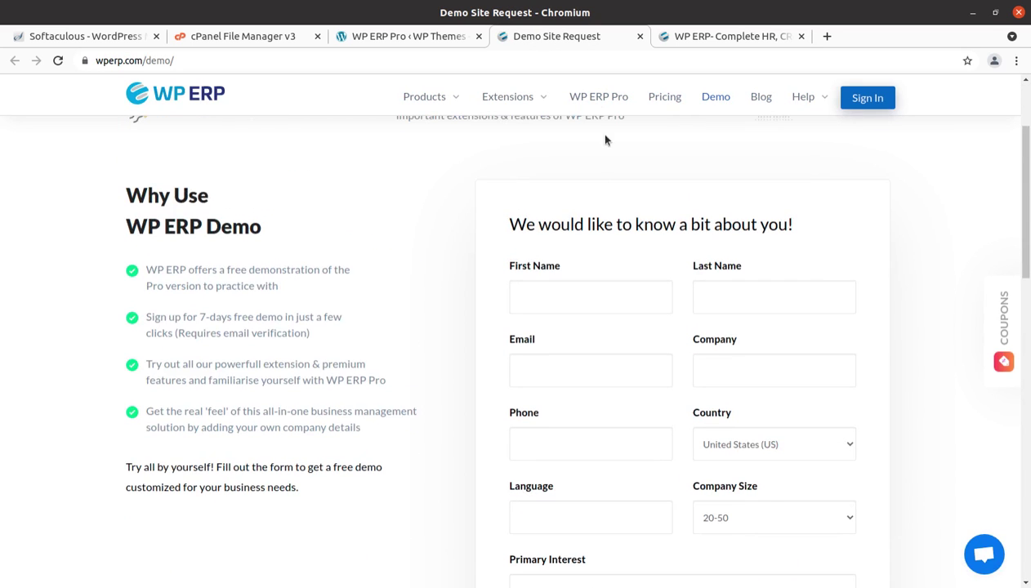
left_click(640, 37)
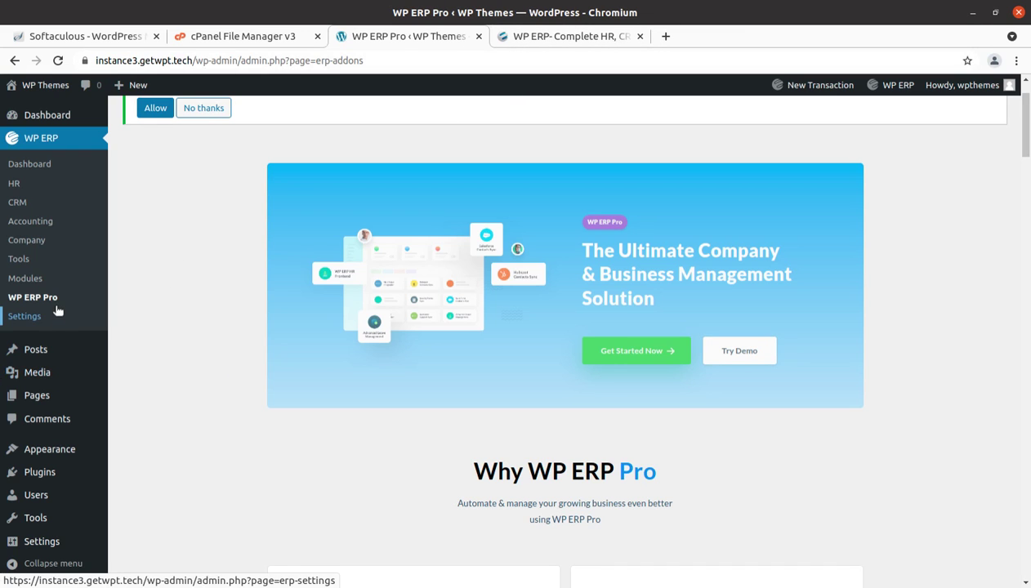
- Deactivate the WP ERP plugin, skipping the feedback, and delete it from the installed plugins
scroll(57, 311, "down", 2)
mouse_move(51, 475)
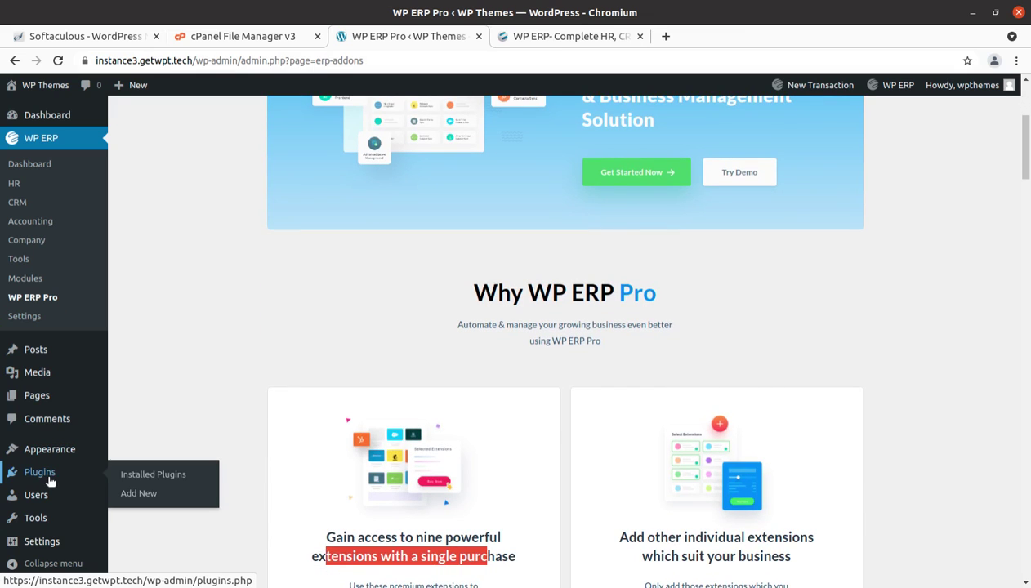
left_click(151, 480)
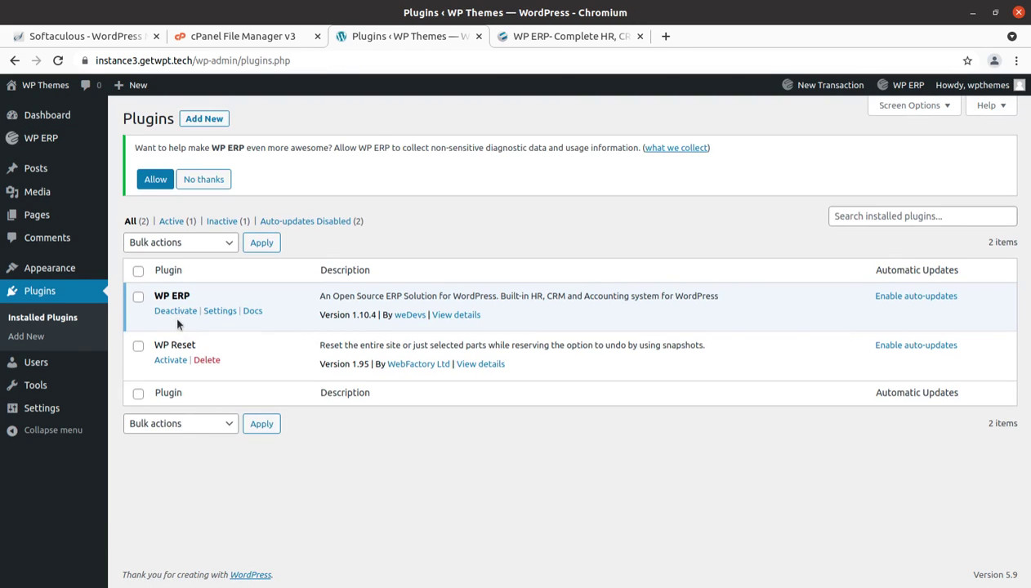
left_click(176, 311)
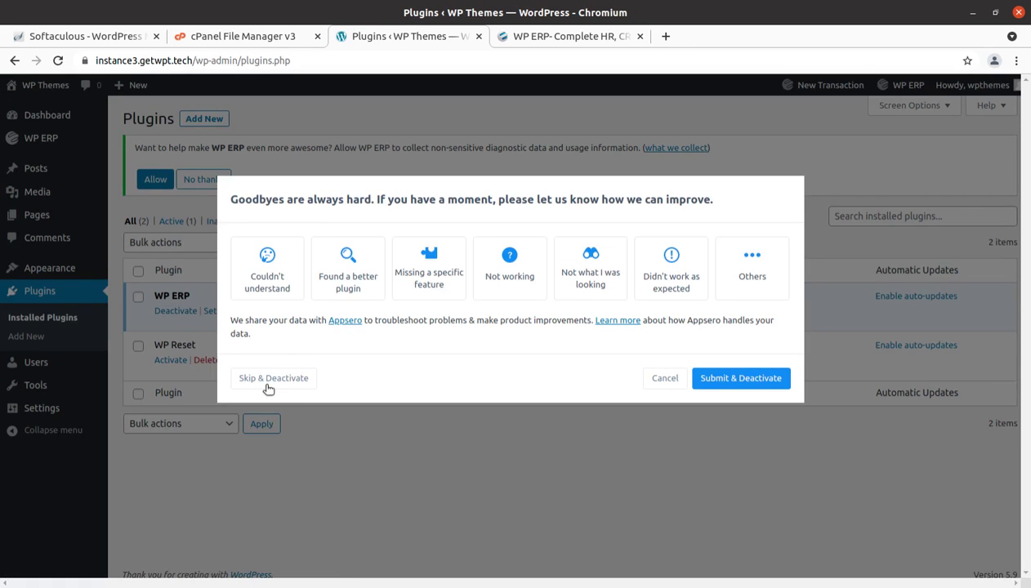
left_click(268, 384)
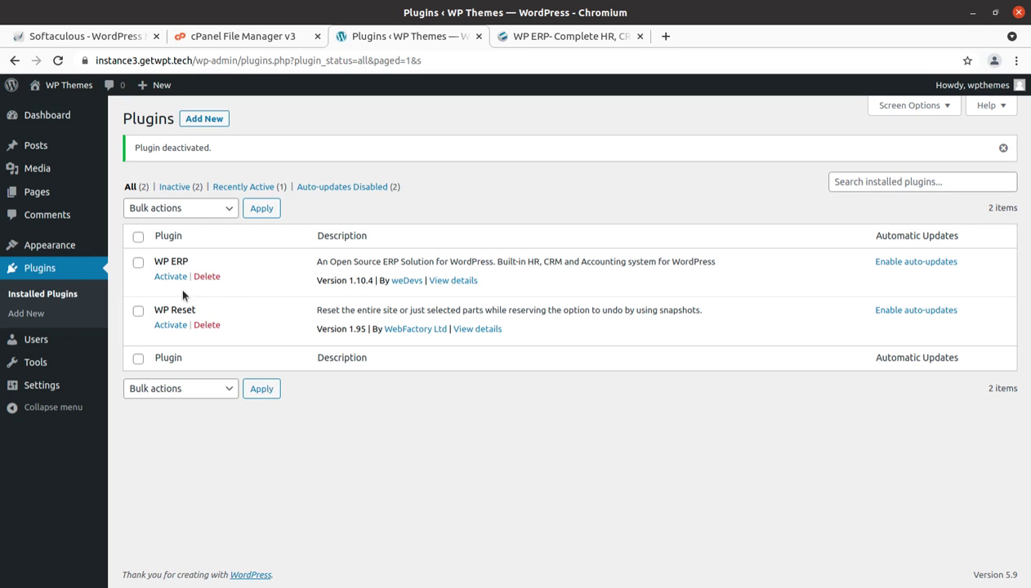
left_click(208, 276)
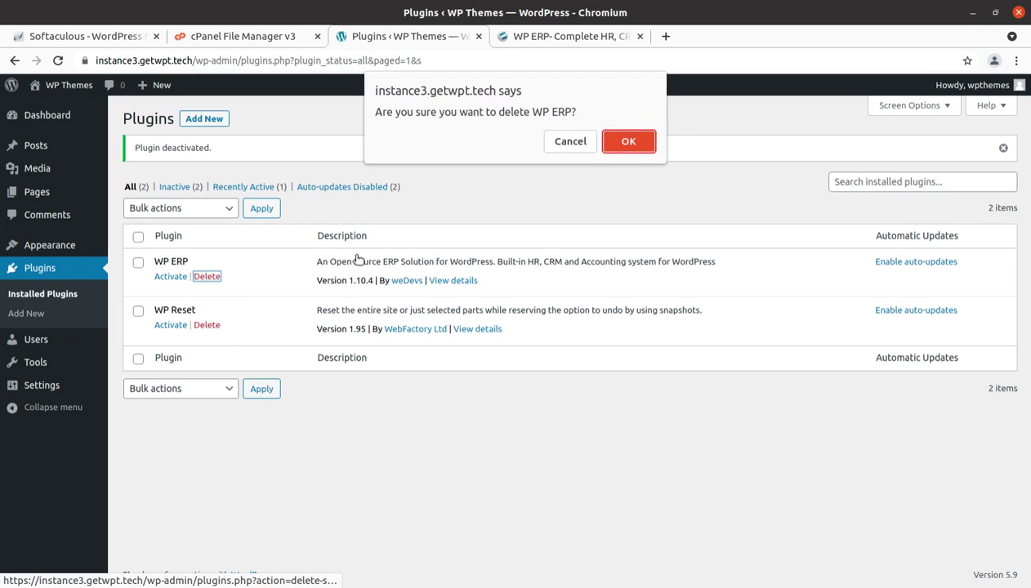
left_click(622, 144)
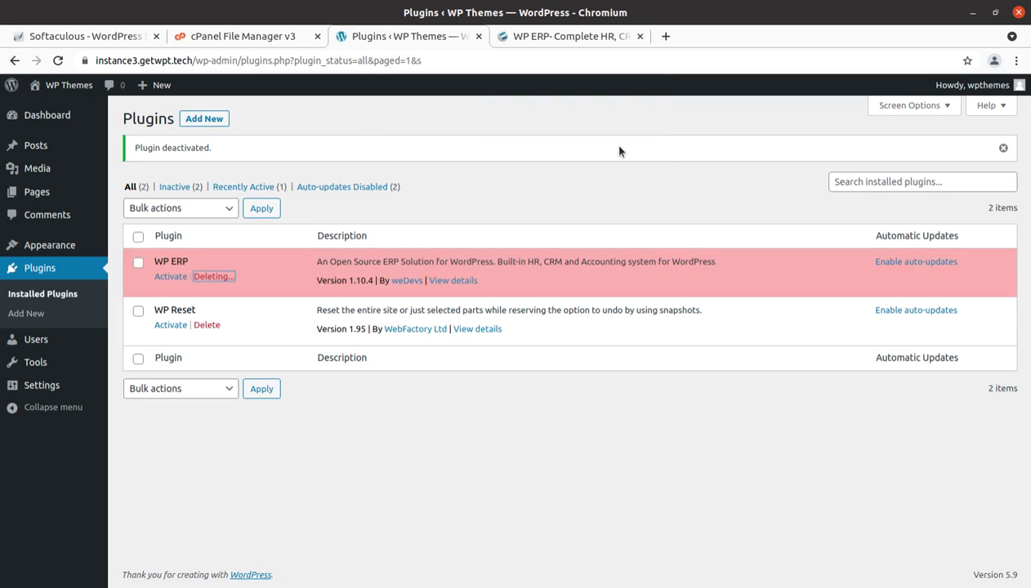
- Upload the plugin file erp-pro-1.2.6.zip, install it and activate WP ERP PRO
left_click(216, 121)
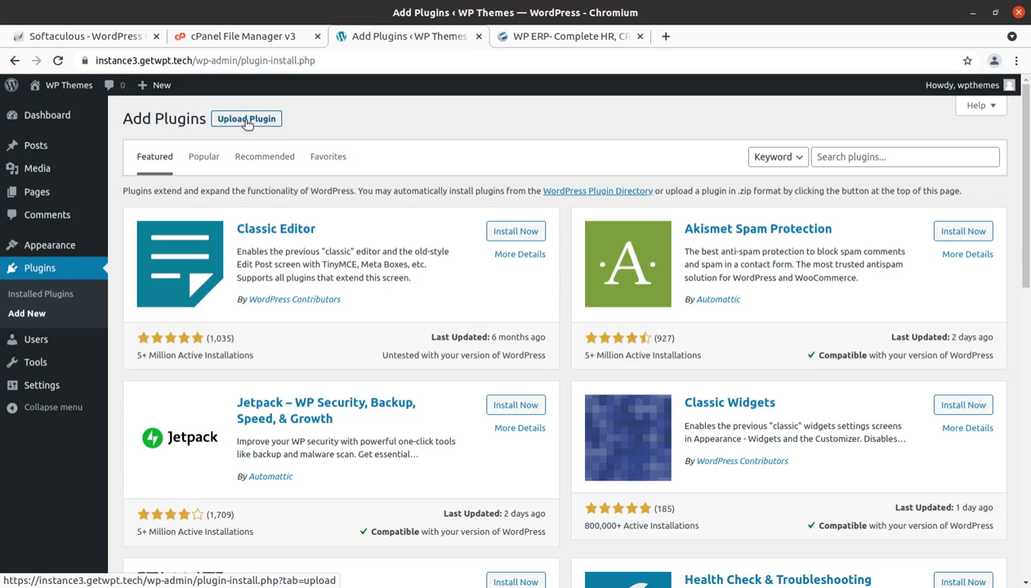
left_click(247, 121)
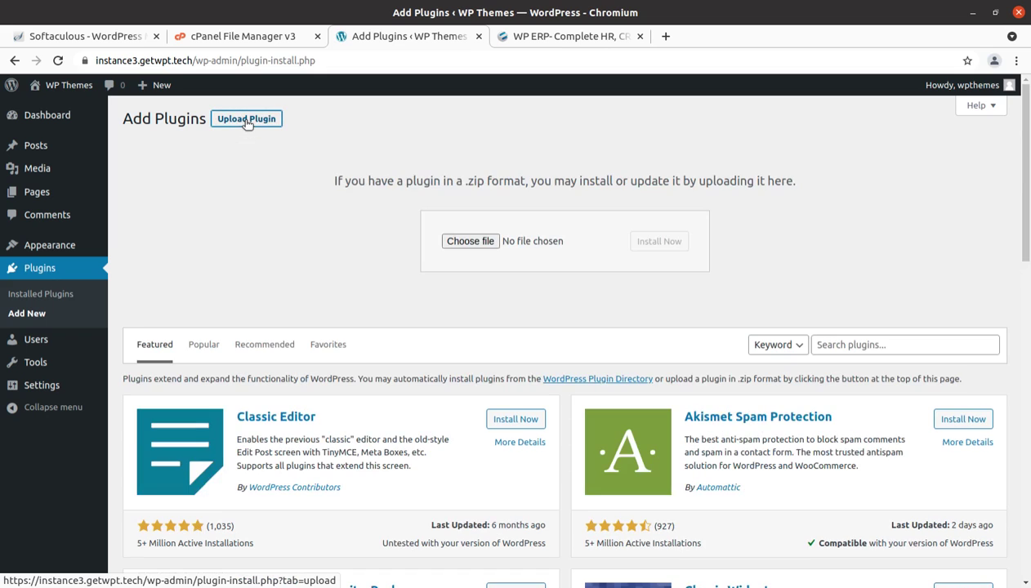
left_click(471, 242)
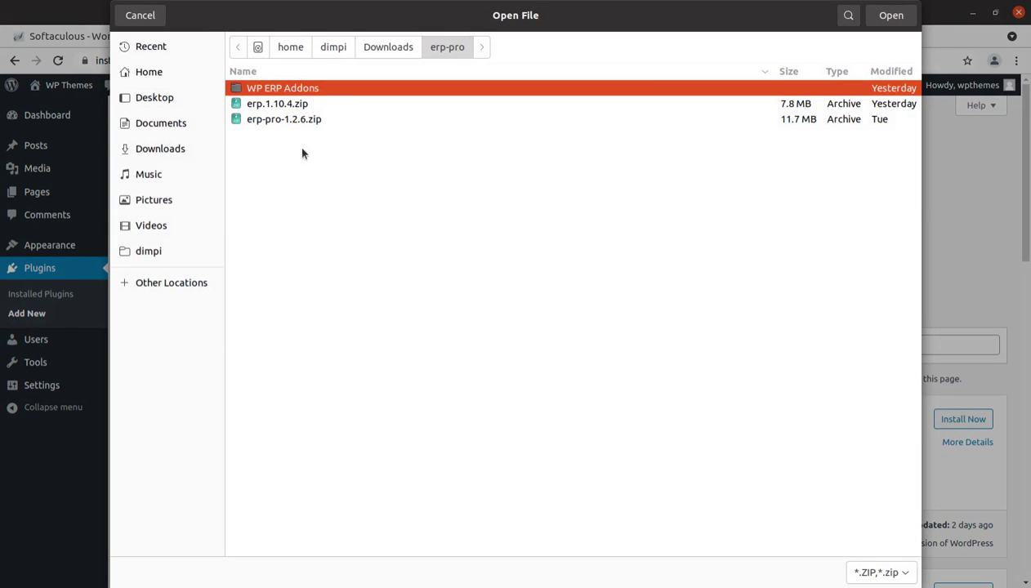
left_click(294, 118)
left_click(892, 19)
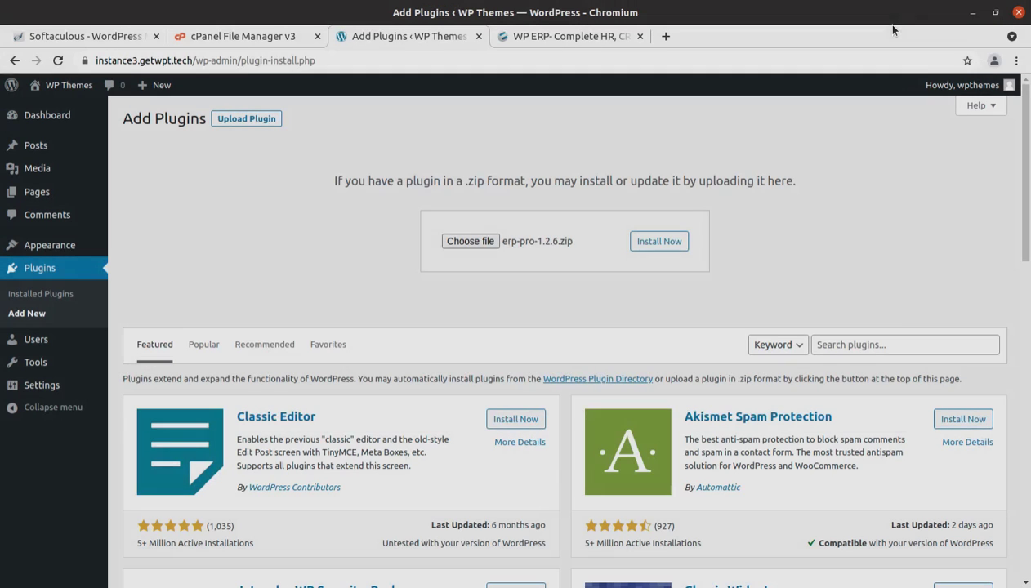
left_click(674, 245)
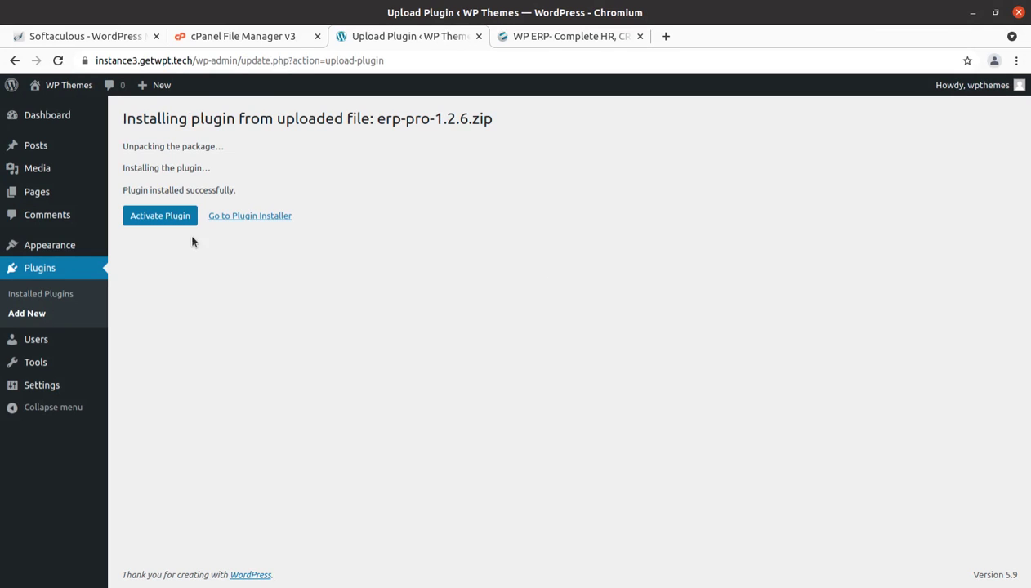
left_click(149, 221)
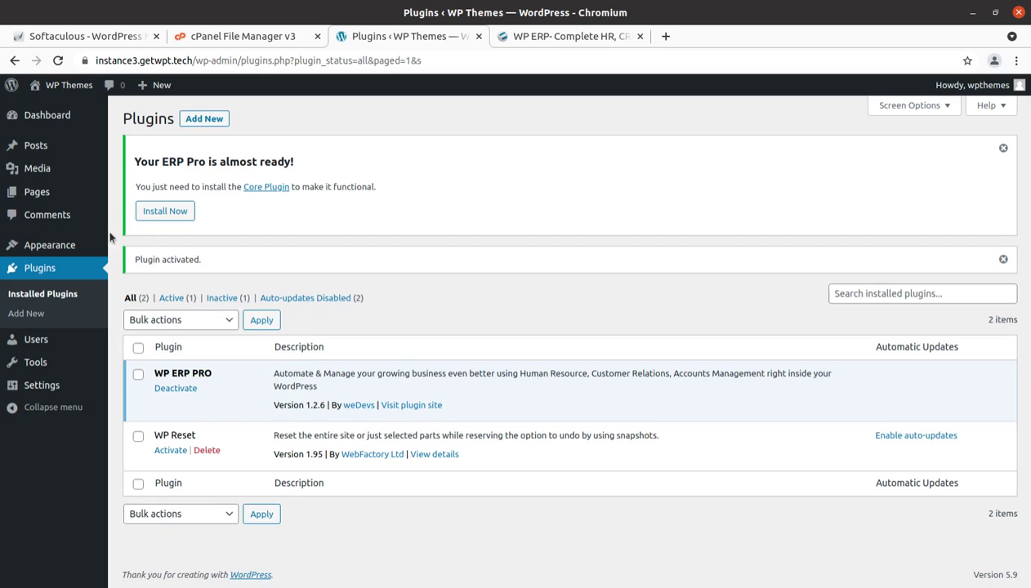
- Reload the installed plugins page and install the core plugin requested in the ERP Pro notice
left_click(52, 65)
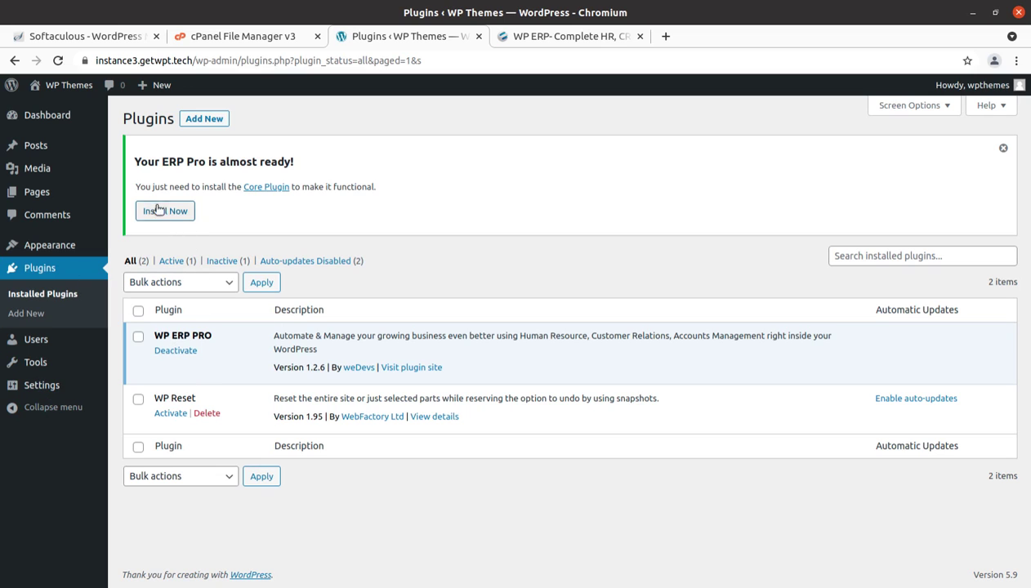
left_click_drag(132, 162, 306, 180)
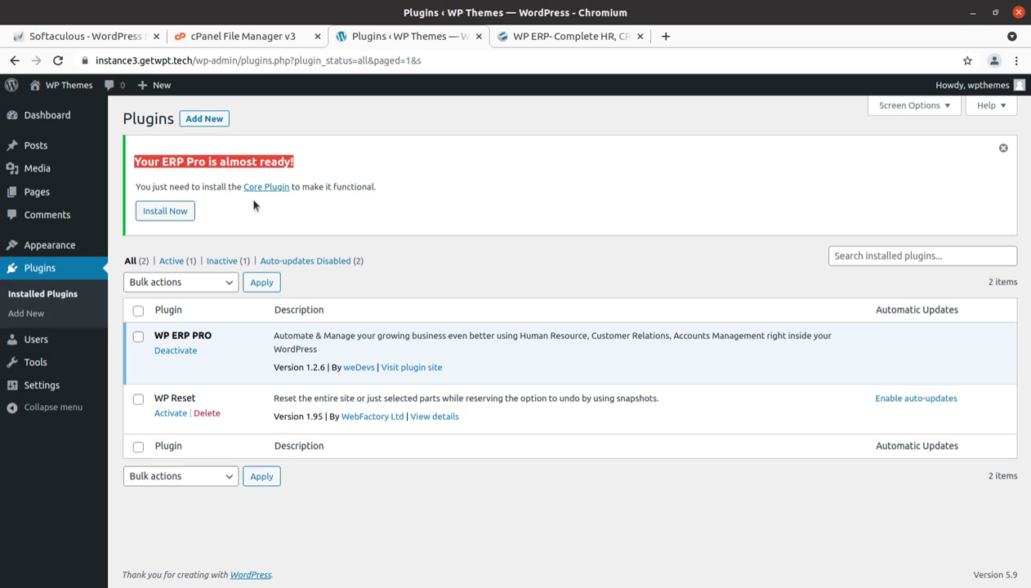
left_click(173, 210)
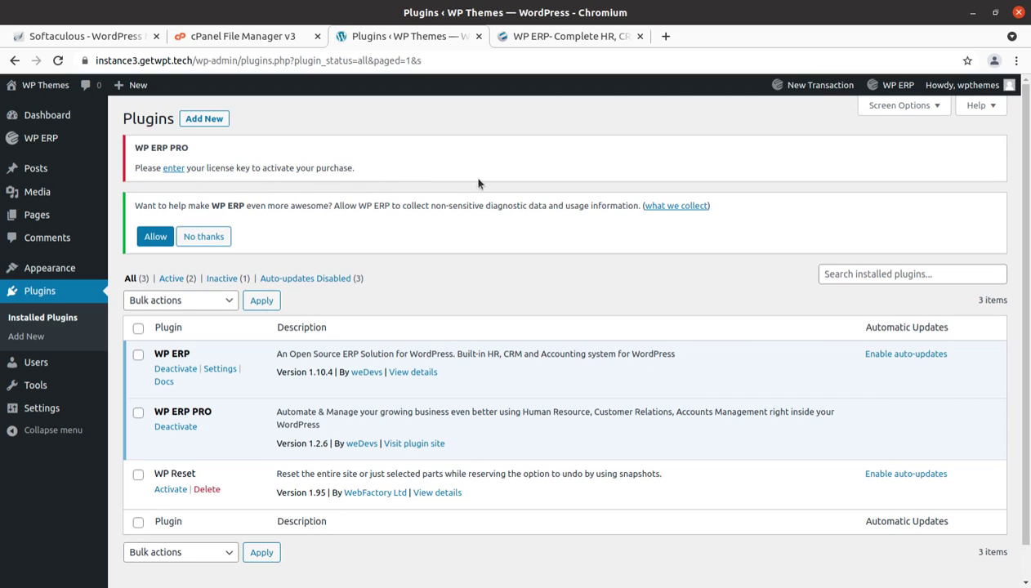
- Enable the Advanced Leave Management and HR Frontend extensions among the purchased WP ERP modules
left_click(46, 140)
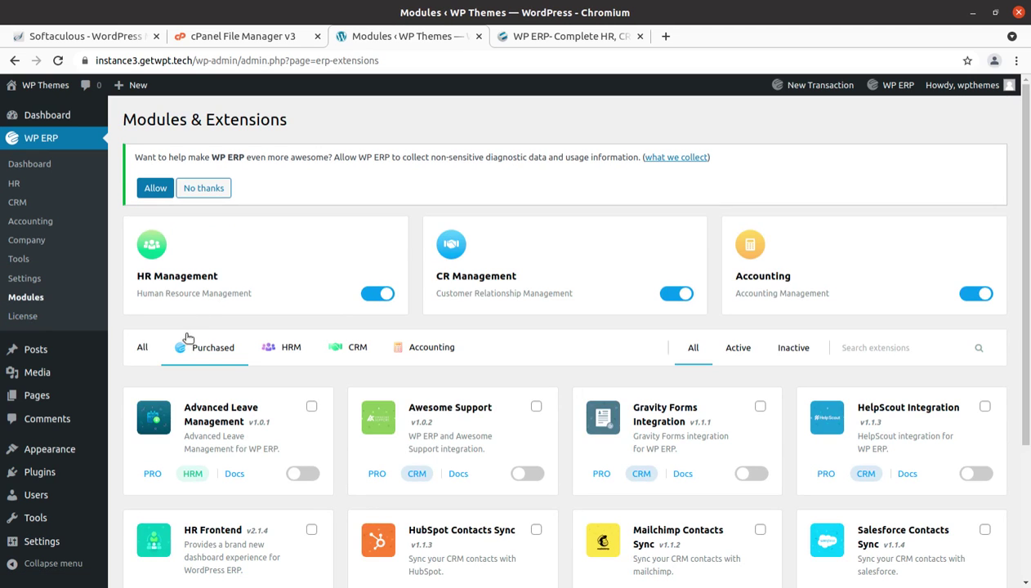
scroll(308, 334, "down", 3)
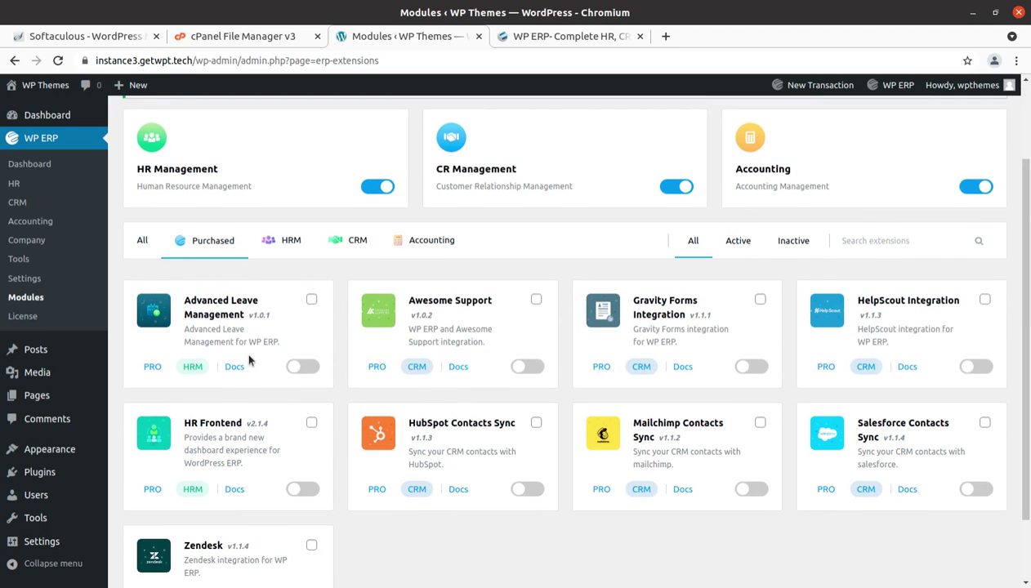
scroll(495, 338, "down", 2)
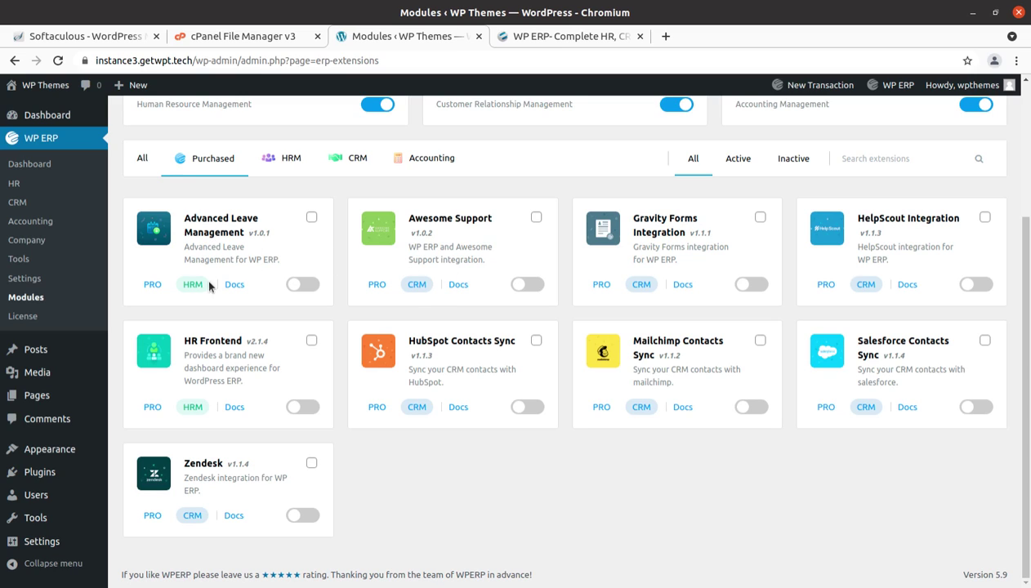
left_click(309, 285)
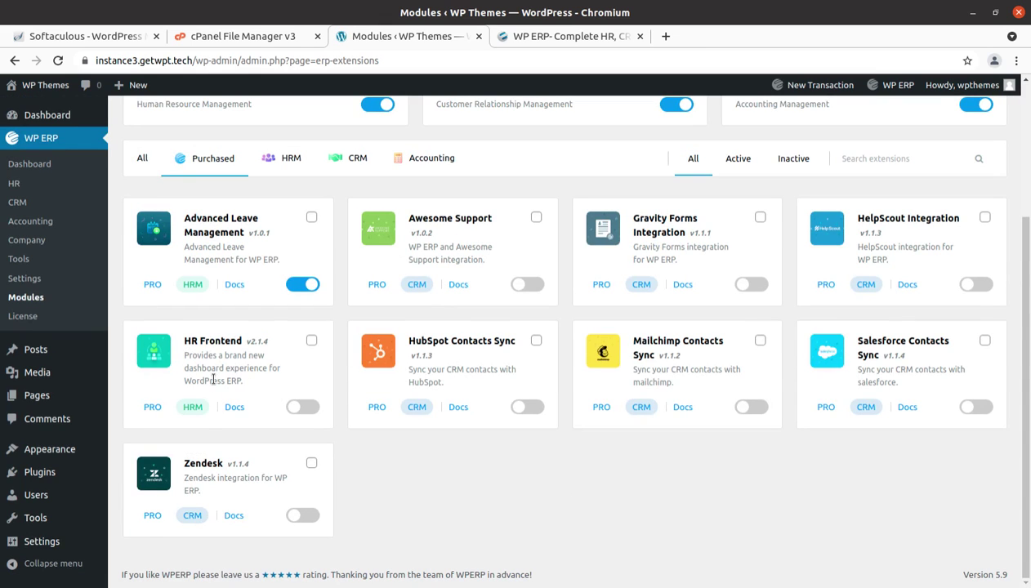
left_click(303, 407)
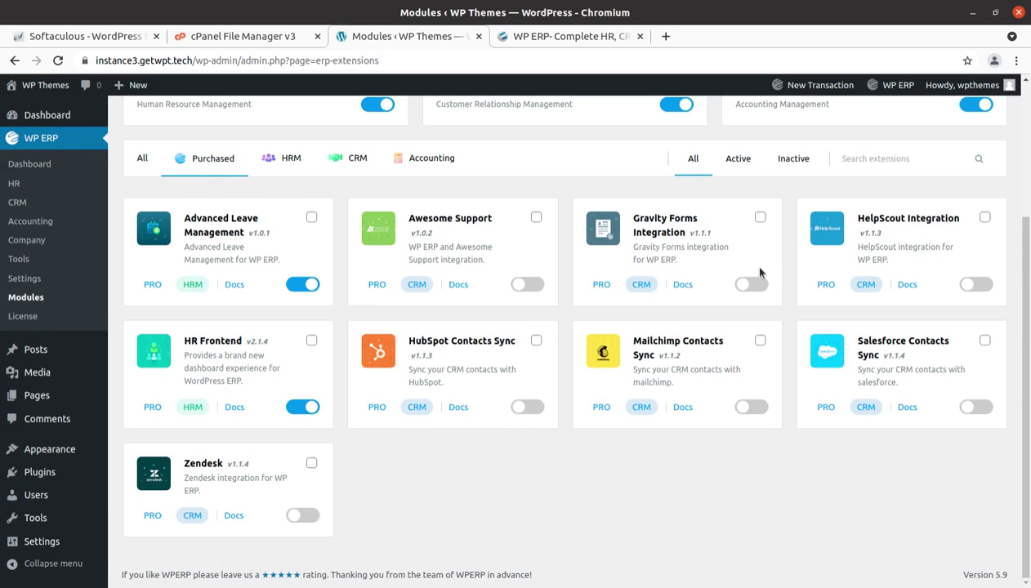
- Compare the WP ERP extensions offered under the All, Purchased and HRM filters of the Modules page
scroll(757, 273, "up", 2)
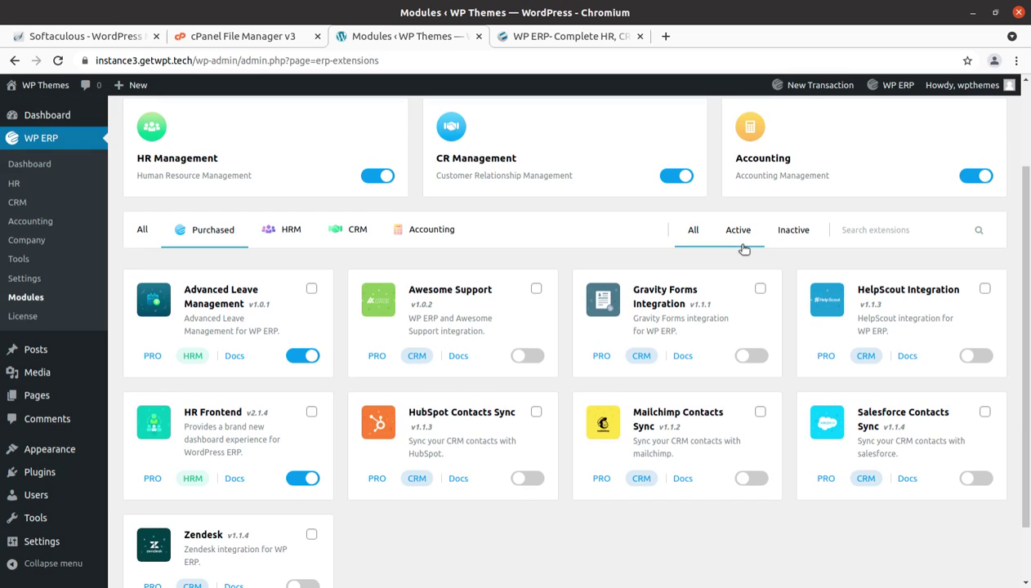
scroll(743, 250, "up", 3)
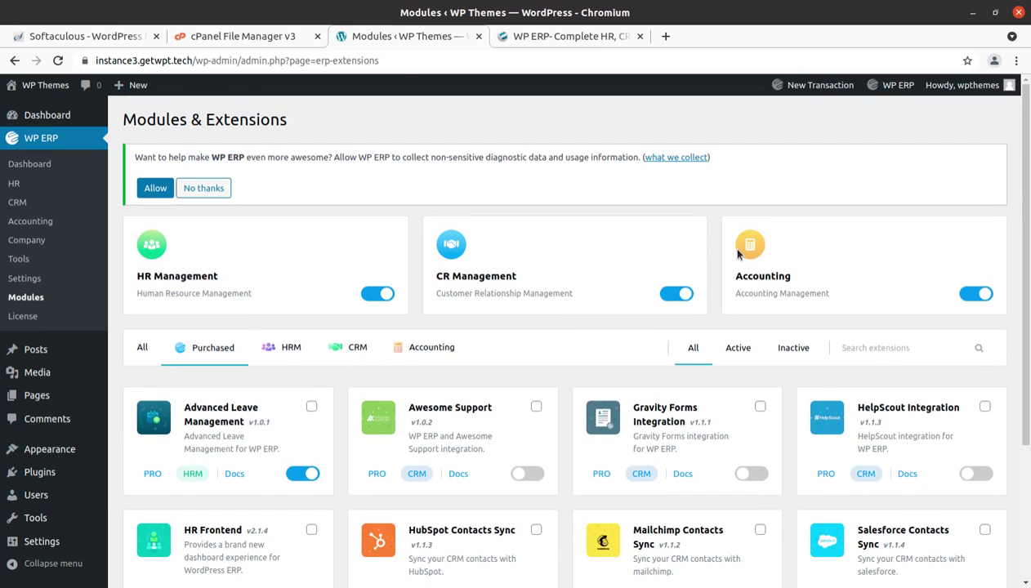
left_click(286, 349)
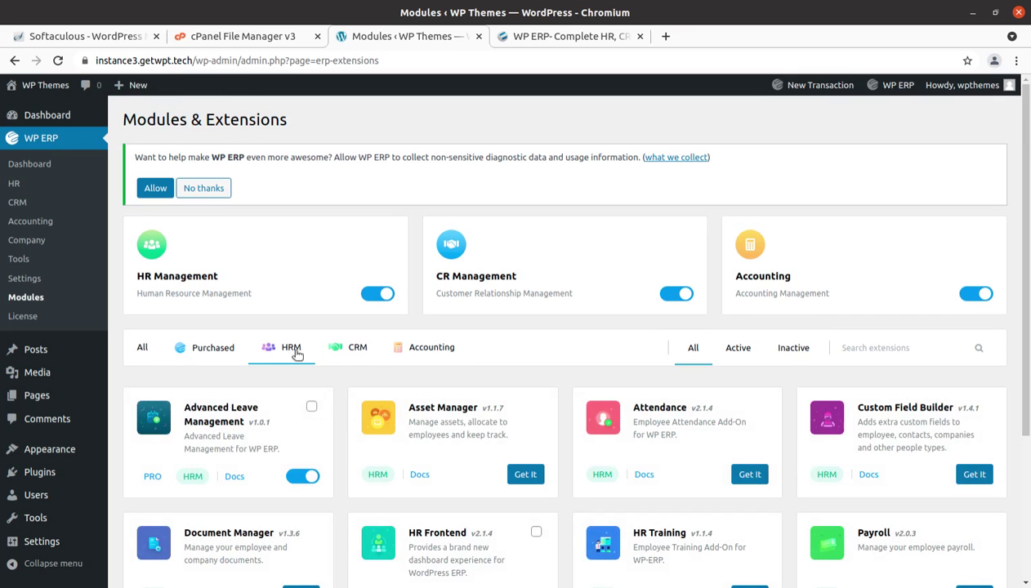
scroll(316, 364, "down", 2)
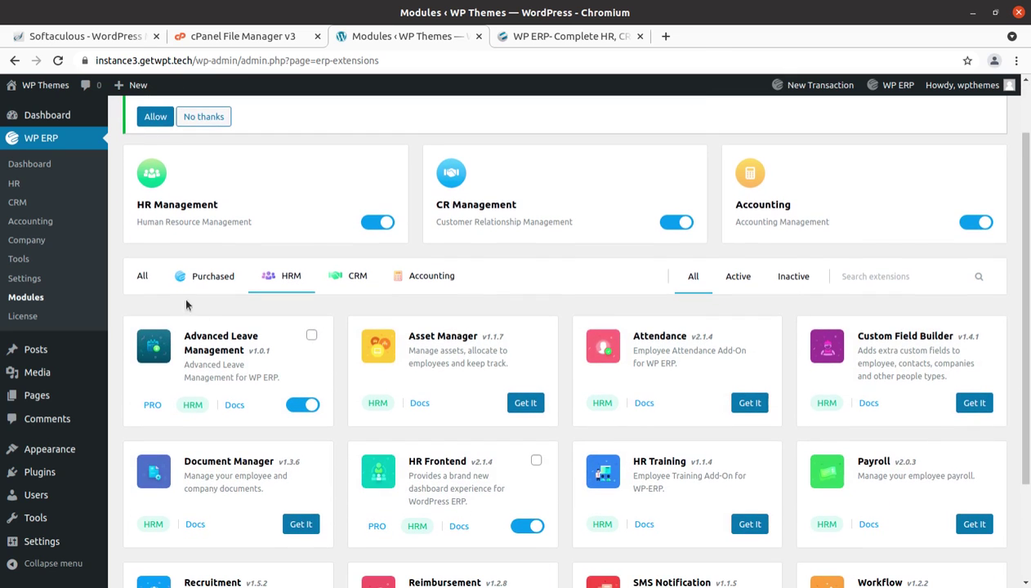
left_click(143, 278)
left_click(204, 282)
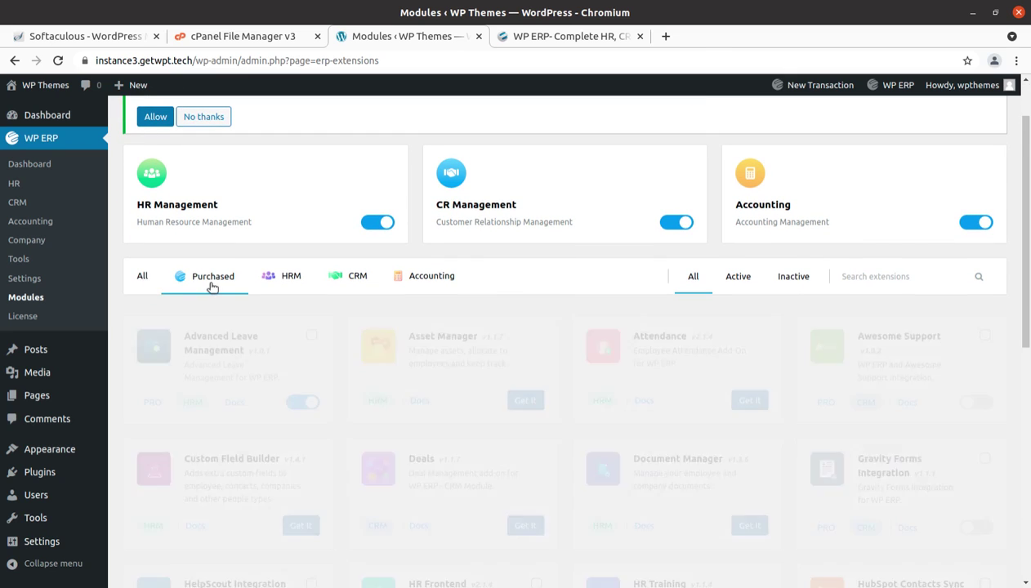
left_click(275, 281)
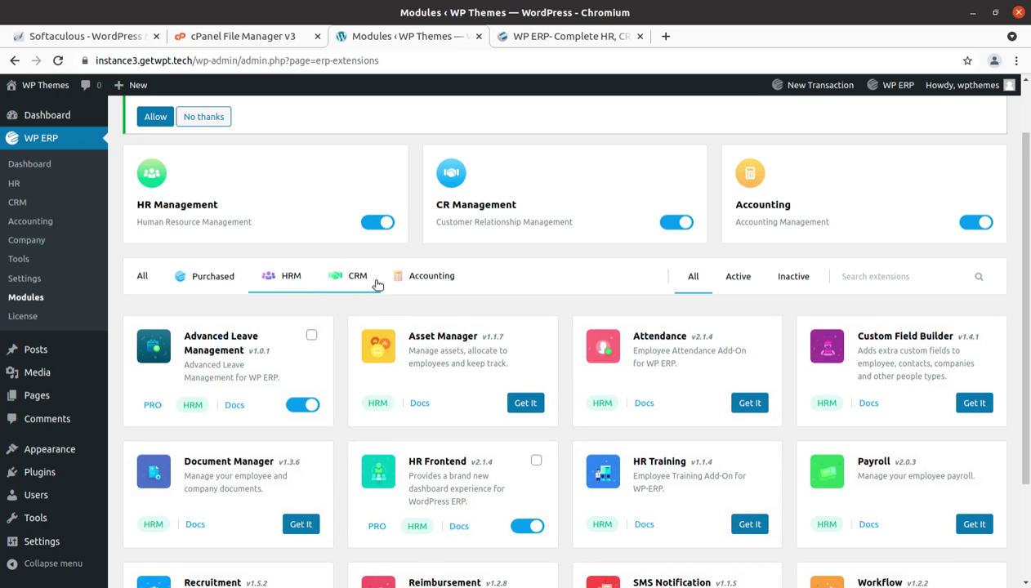
scroll(251, 375, "up", 2)
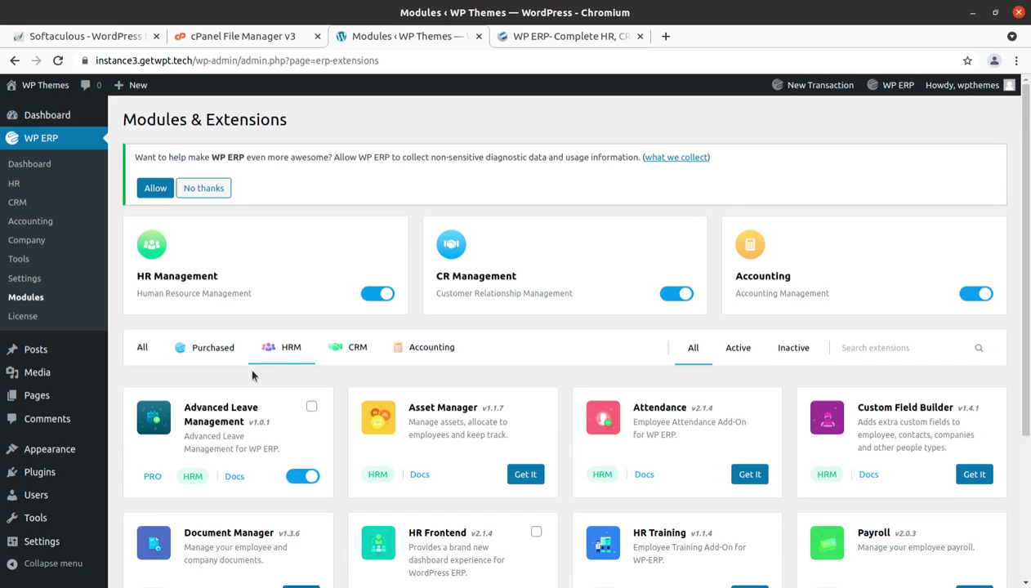
scroll(259, 427, "down", 2)
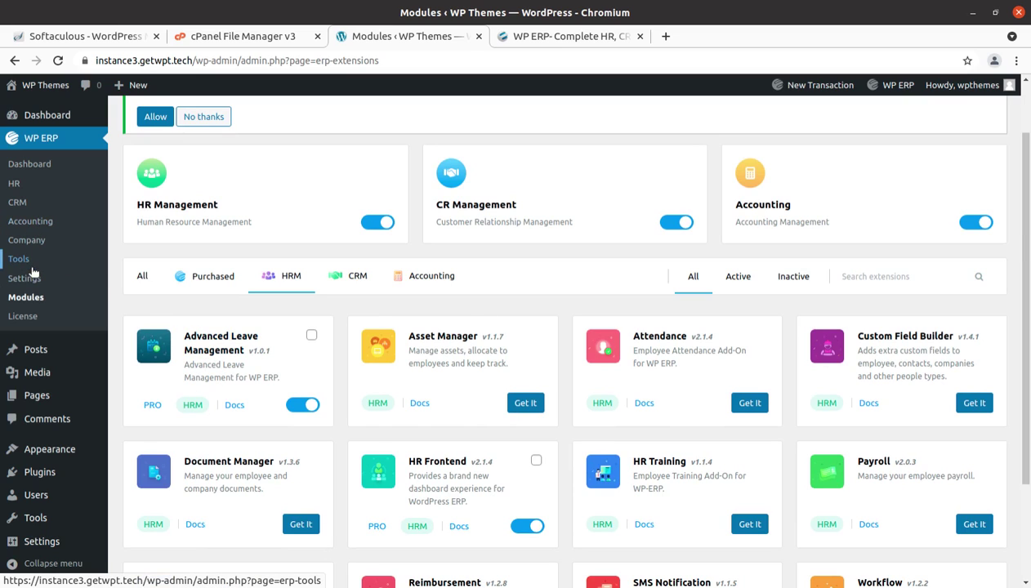
- Open the WP ERP HR overview and look through its summary cards and leave calendar
left_click(15, 185)
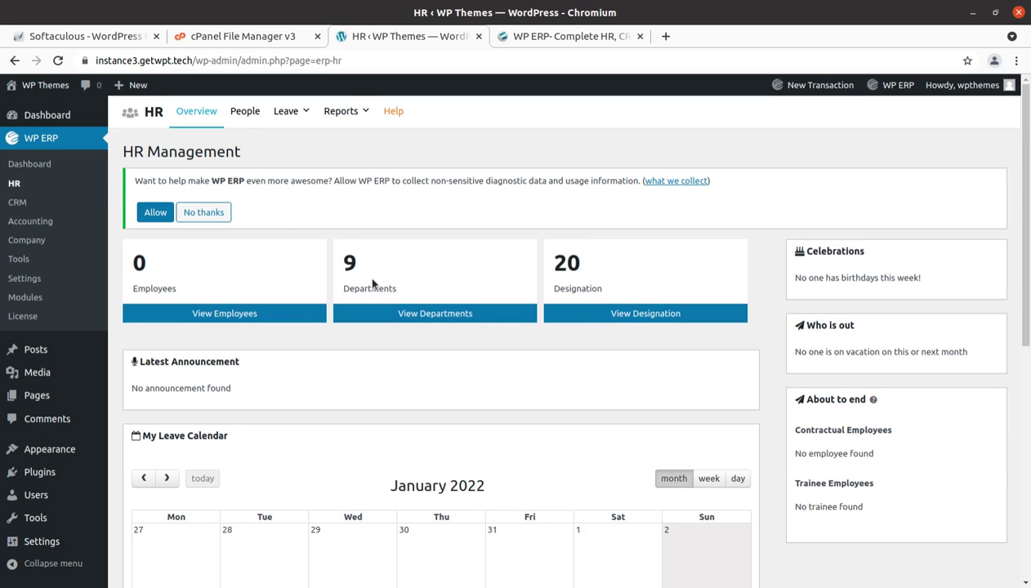
scroll(371, 283, "down", 1)
scroll(372, 283, "down", 3)
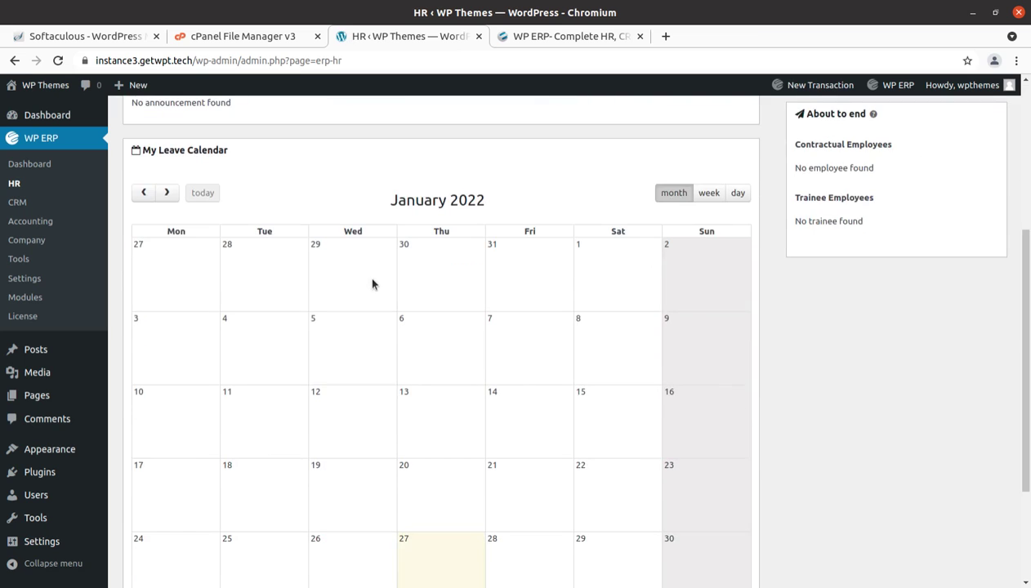
scroll(371, 283, "up", 2)
scroll(371, 282, "up", 2)
- Look over the HR module's leave options and open the leave policies
mouse_move(357, 116)
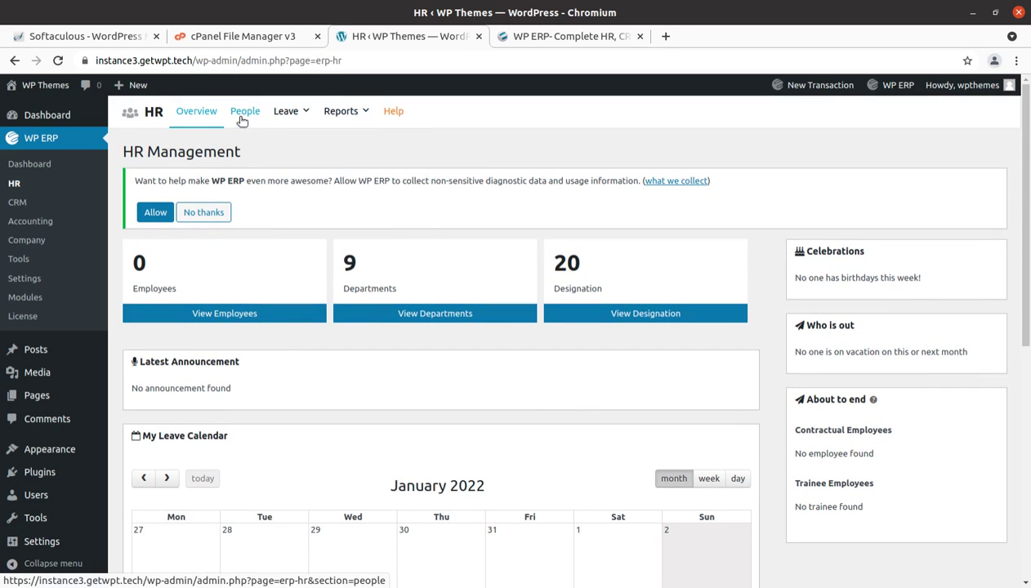
mouse_move(288, 120)
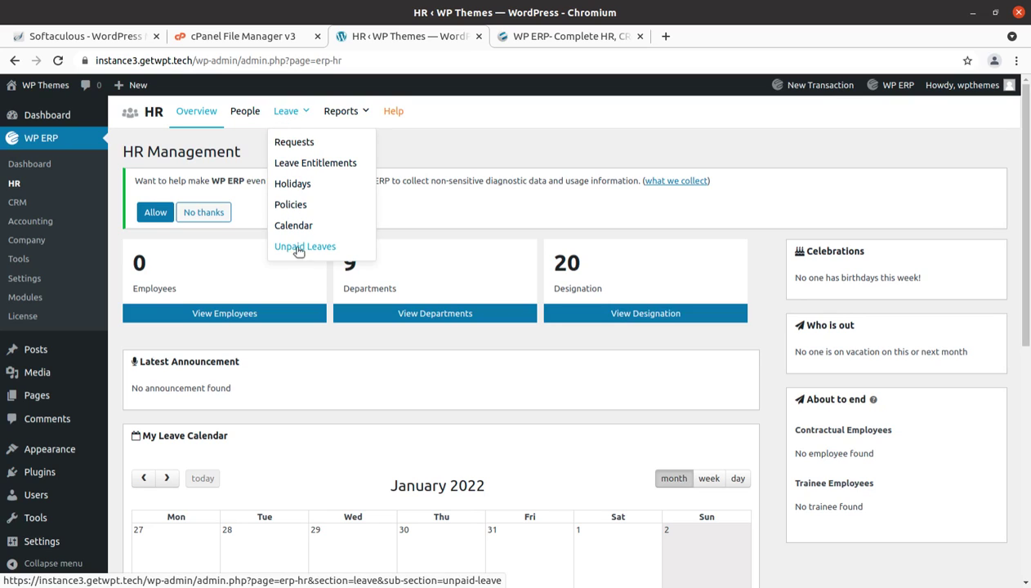
left_click(302, 213)
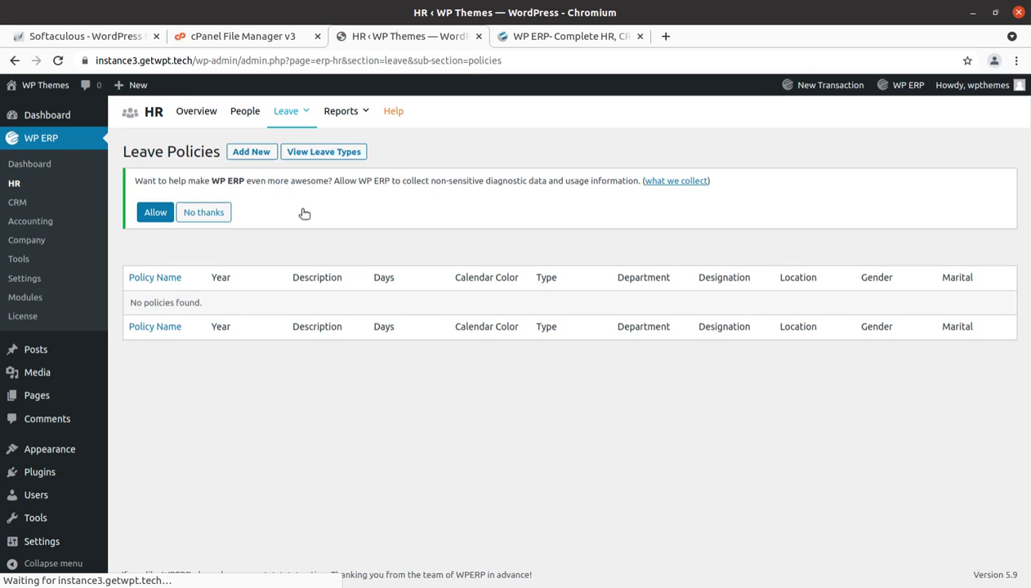
- Return to the WP ERP modules and review the purchased extensions
left_click(42, 299)
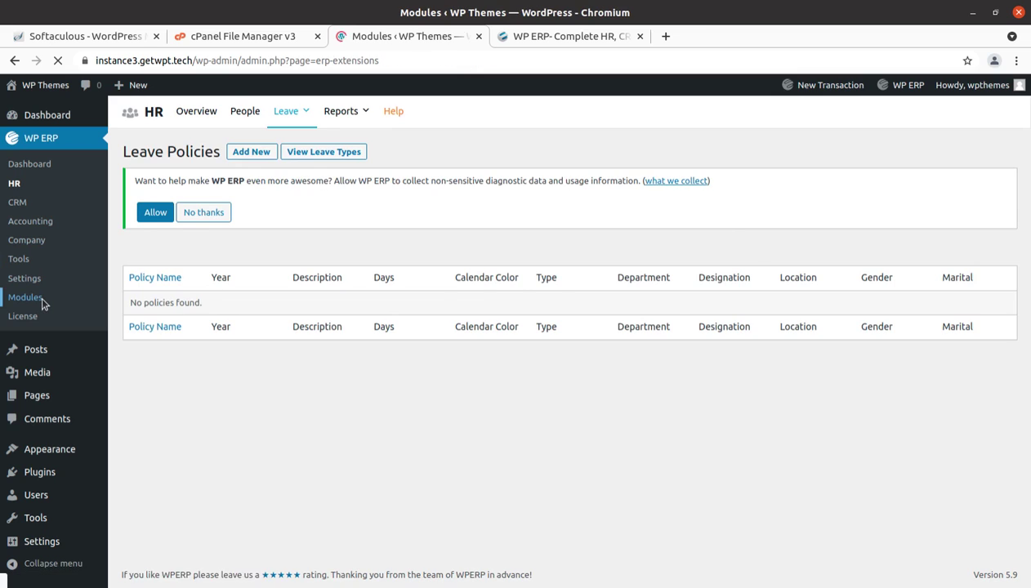
scroll(456, 418, "down", 1)
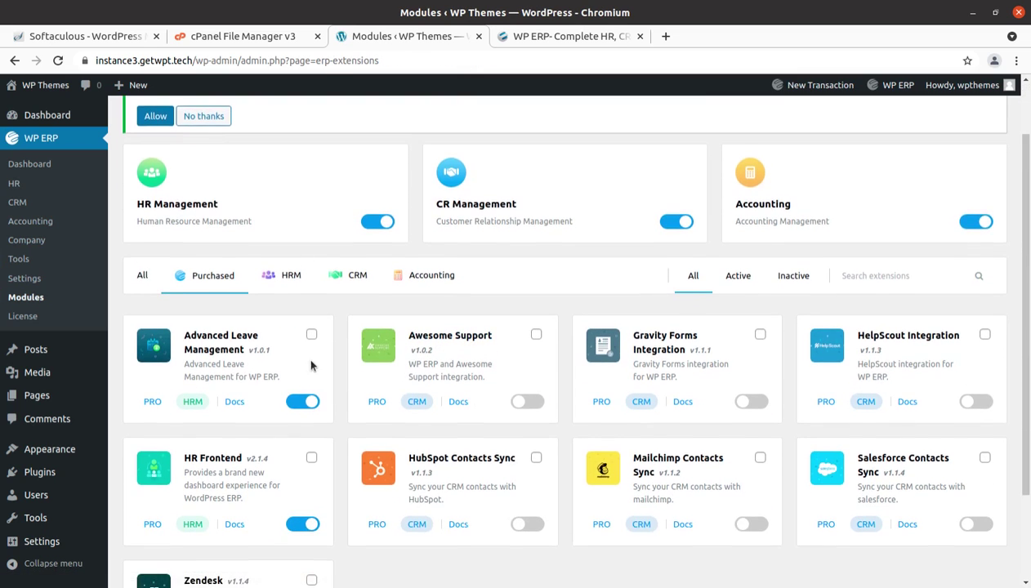
scroll(238, 296, "down", 2)
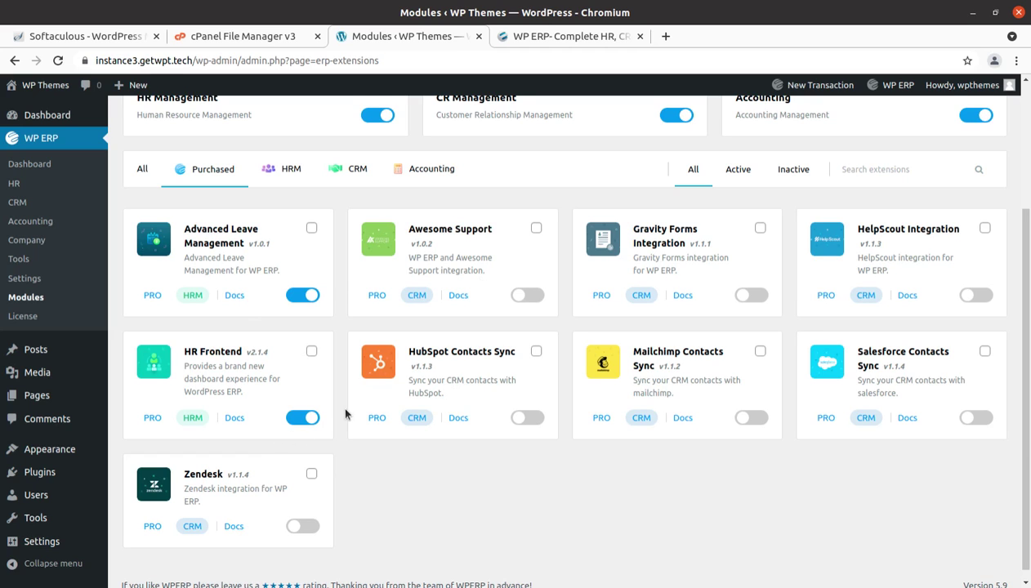
scroll(343, 408, "up", 2)
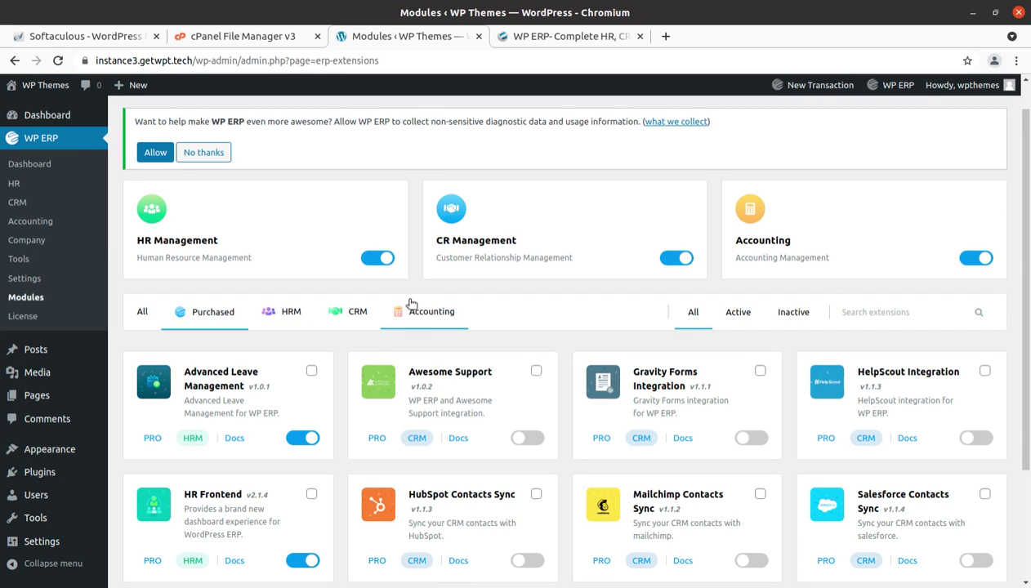
scroll(411, 304, "up", 1)
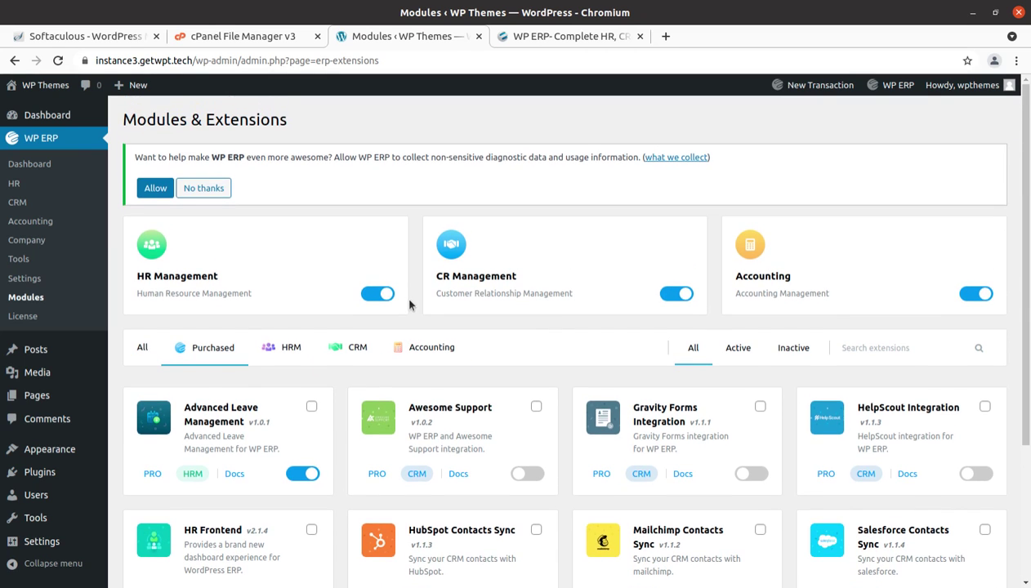
- Switch to the wperp.com website and open its catalogue of all extensions
left_click(567, 39)
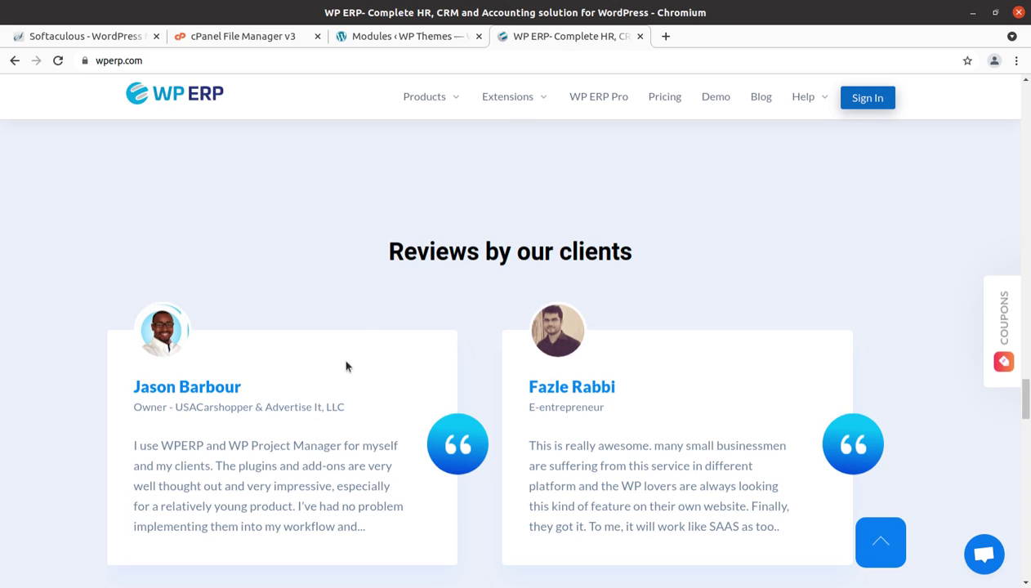
scroll(346, 367, "up", 15)
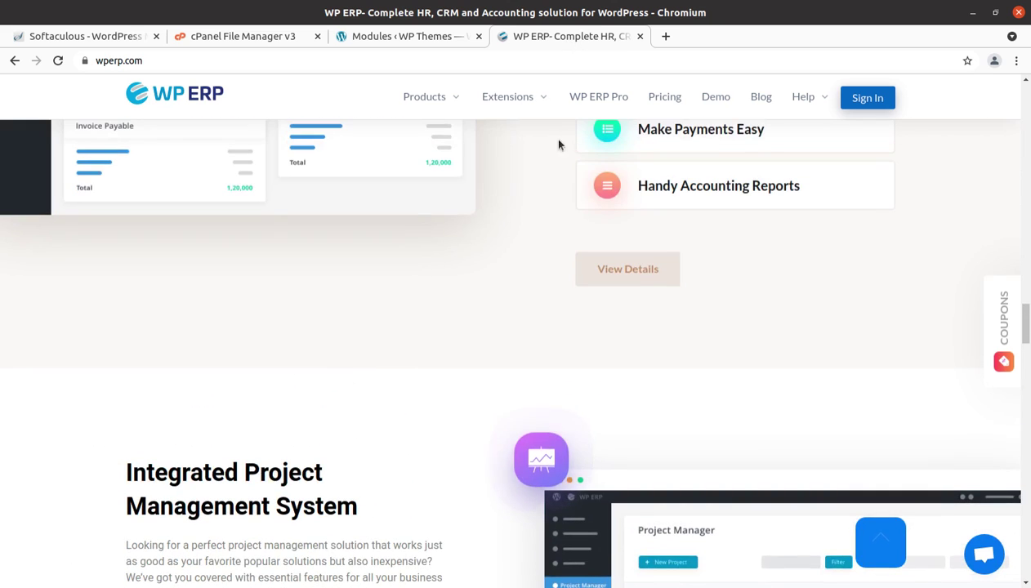
mouse_move(532, 99)
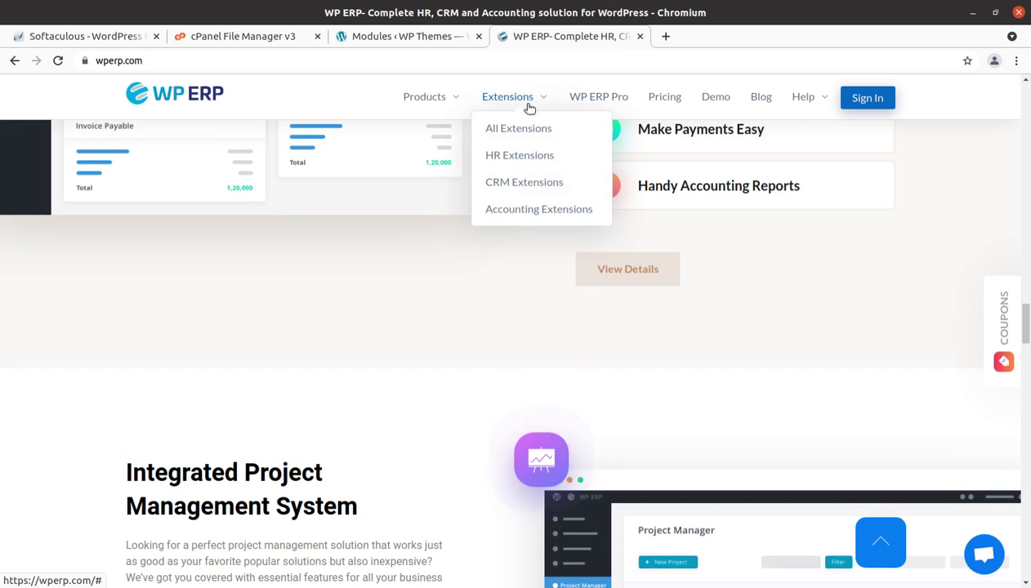
left_click(513, 128)
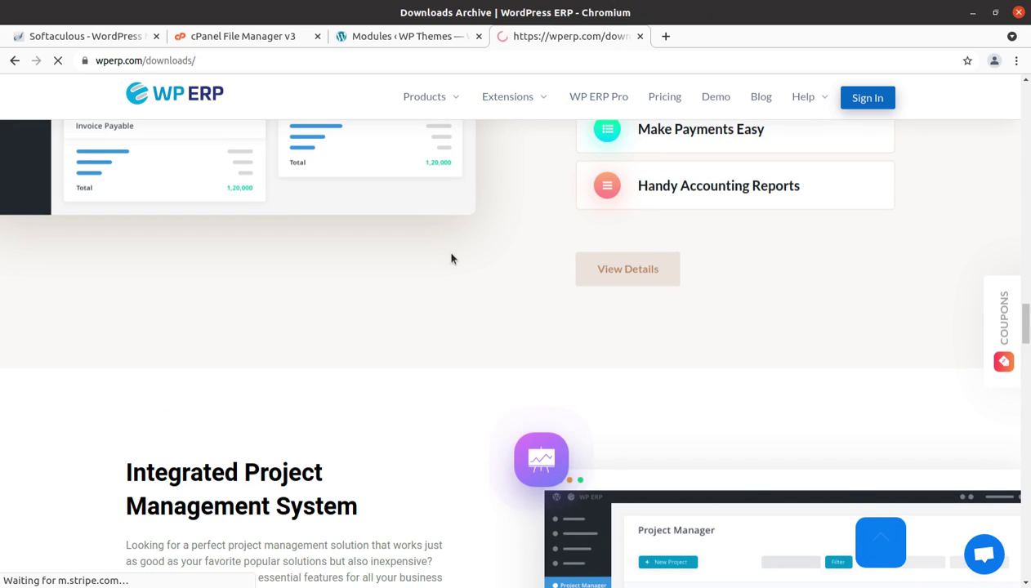
scroll(412, 359, "down", 2)
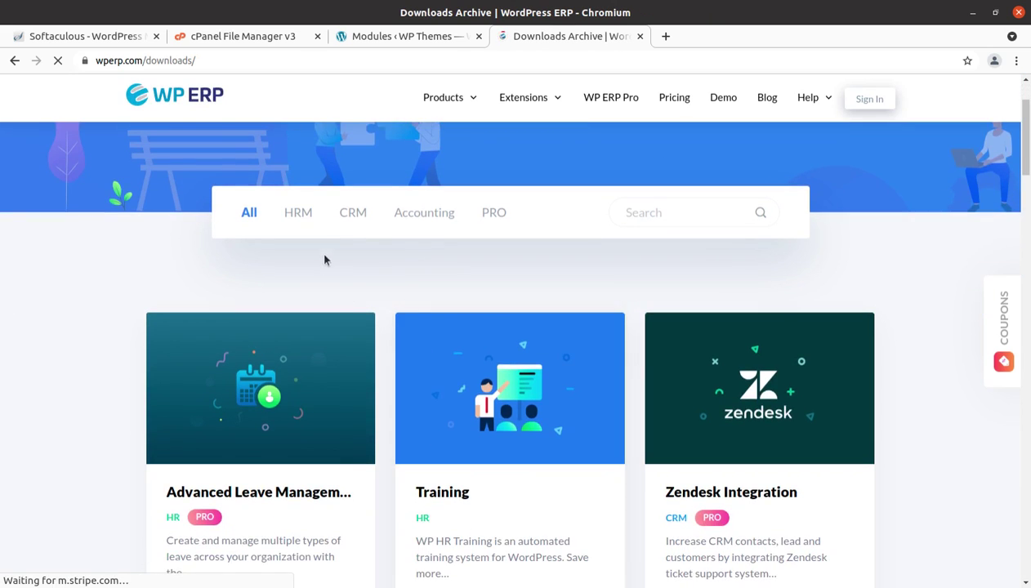
- Filter the extension catalogue to PRO and look through the extensions included
left_click(498, 215)
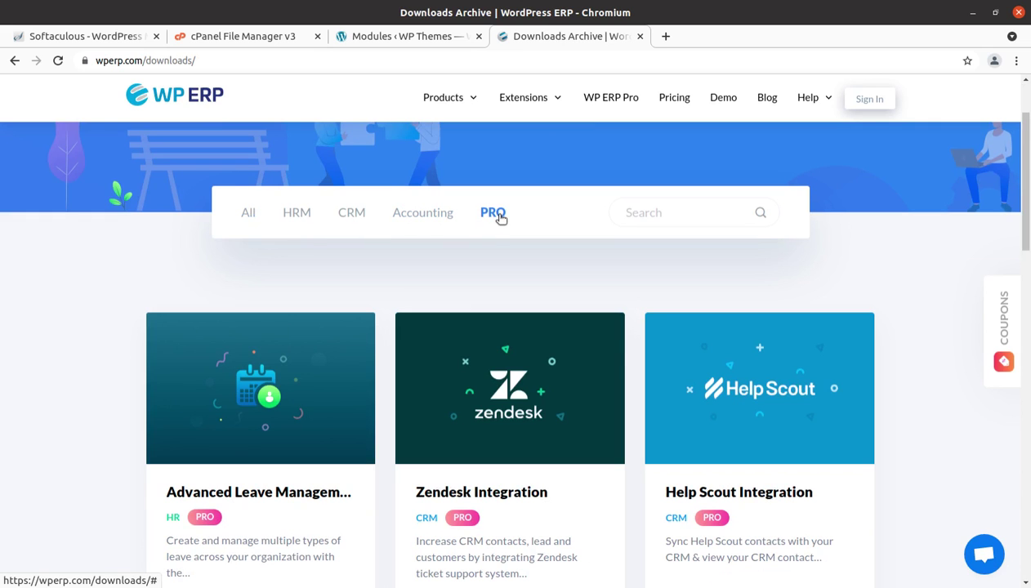
scroll(482, 328, "down", 5)
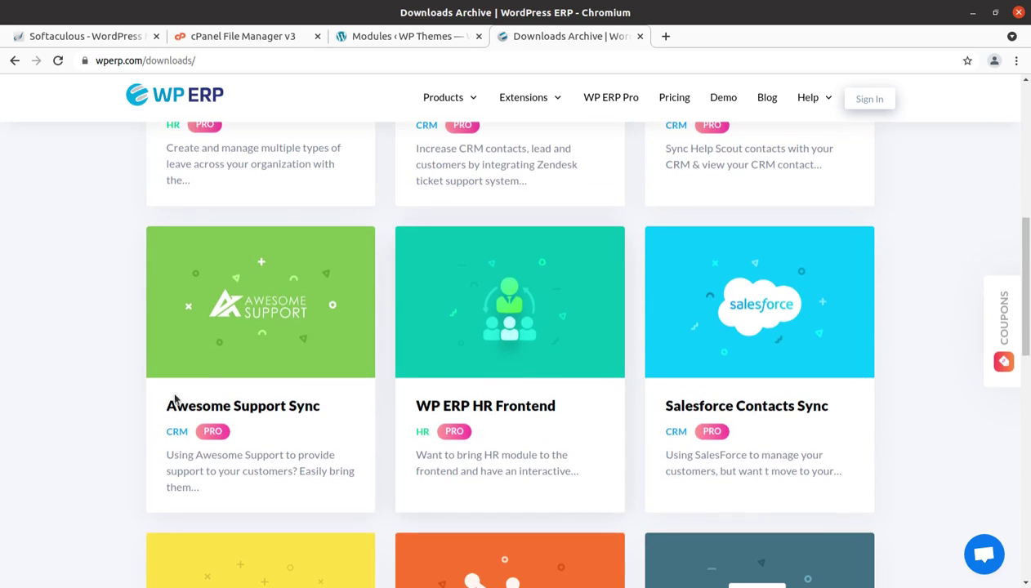
scroll(460, 379, "down", 5)
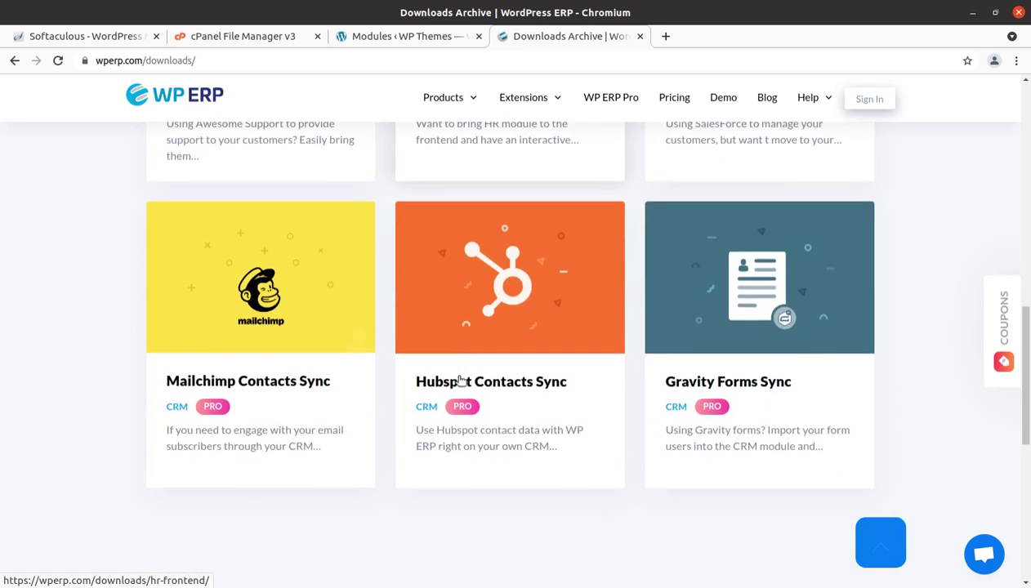
scroll(459, 381, "up", 10)
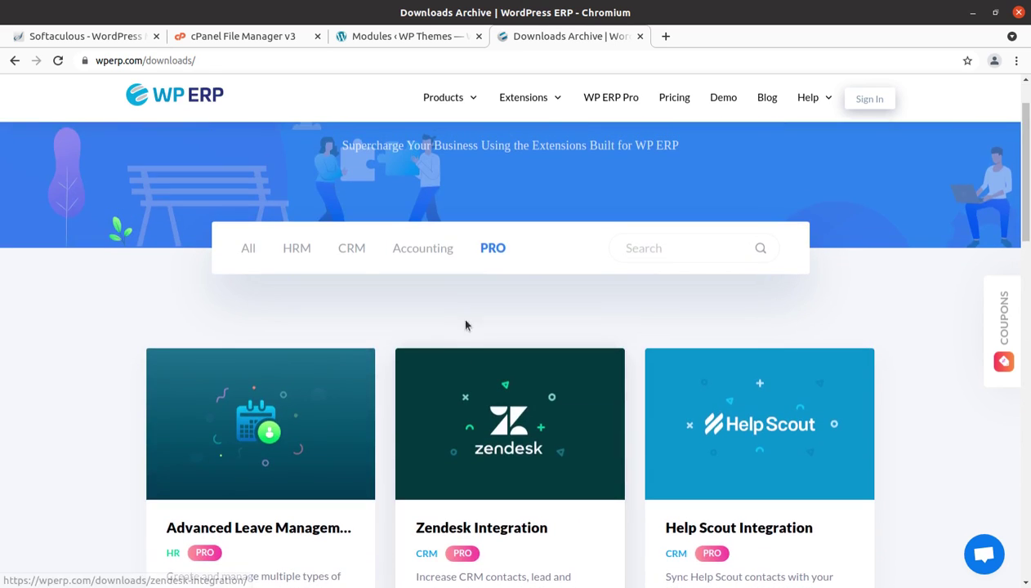
- Filter the extension catalogue to Accounting and examine the extensions offered there
left_click(424, 250)
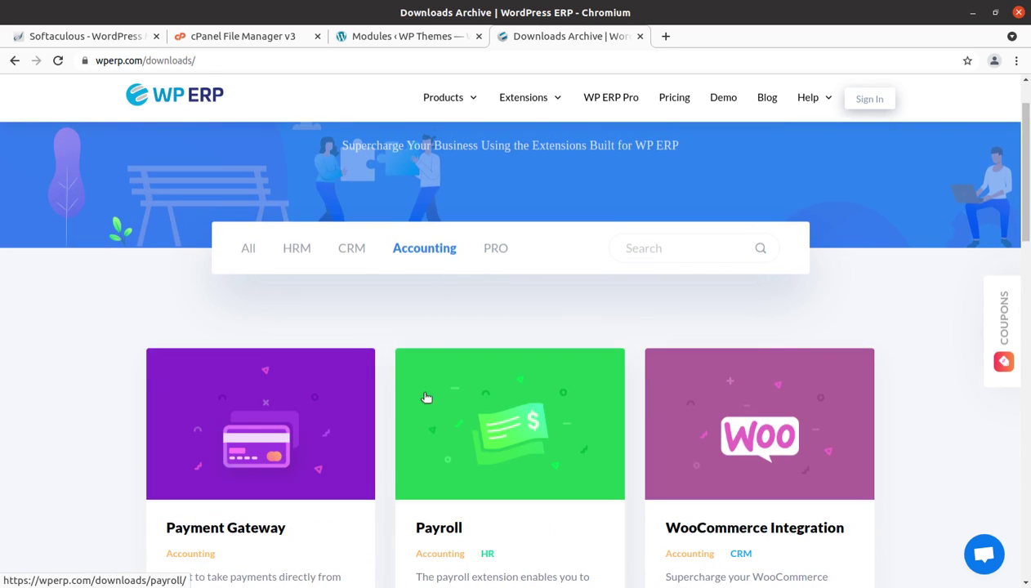
scroll(426, 402, "down", 1)
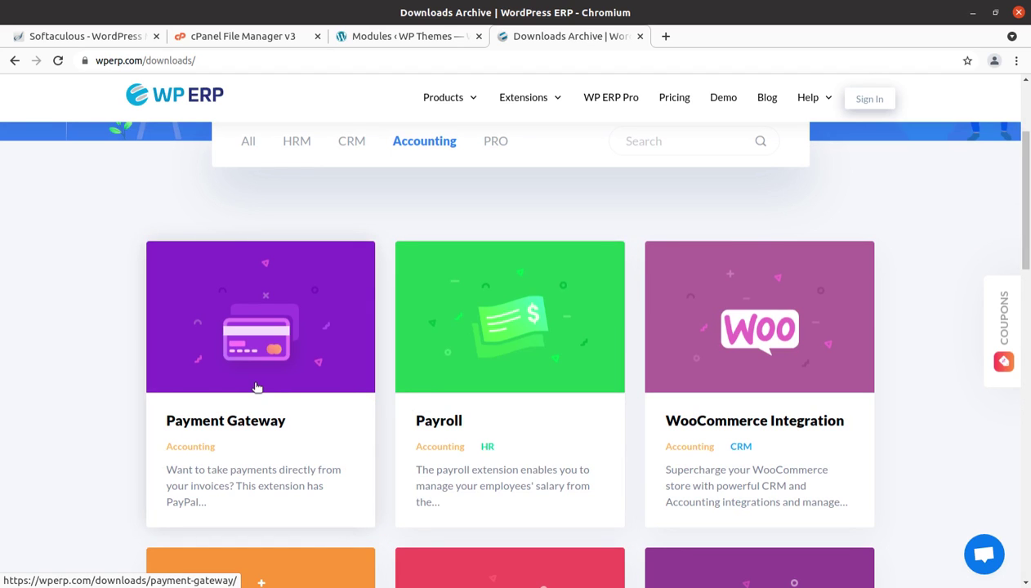
scroll(780, 388, "down", 1)
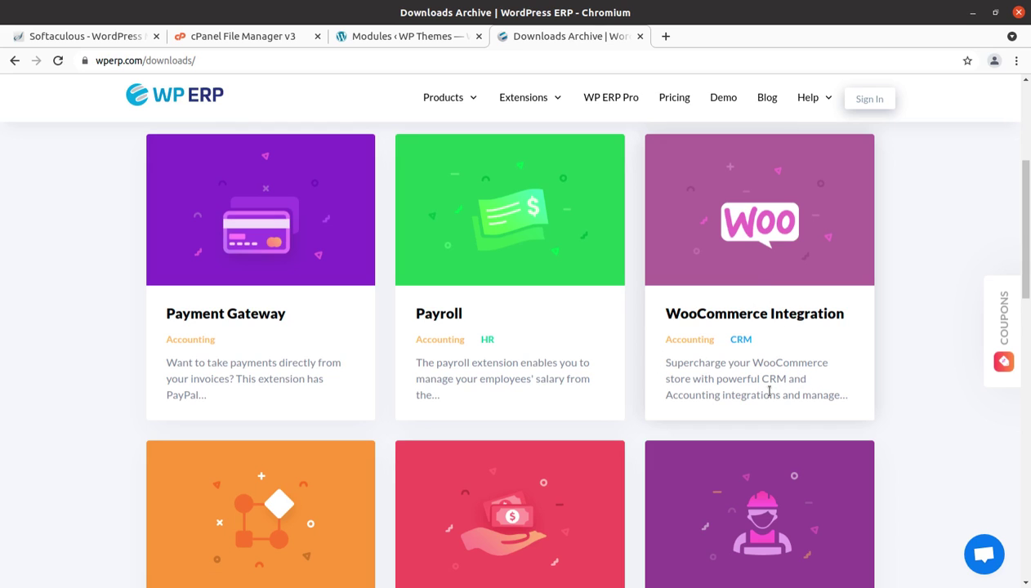
scroll(793, 392, "down", 2)
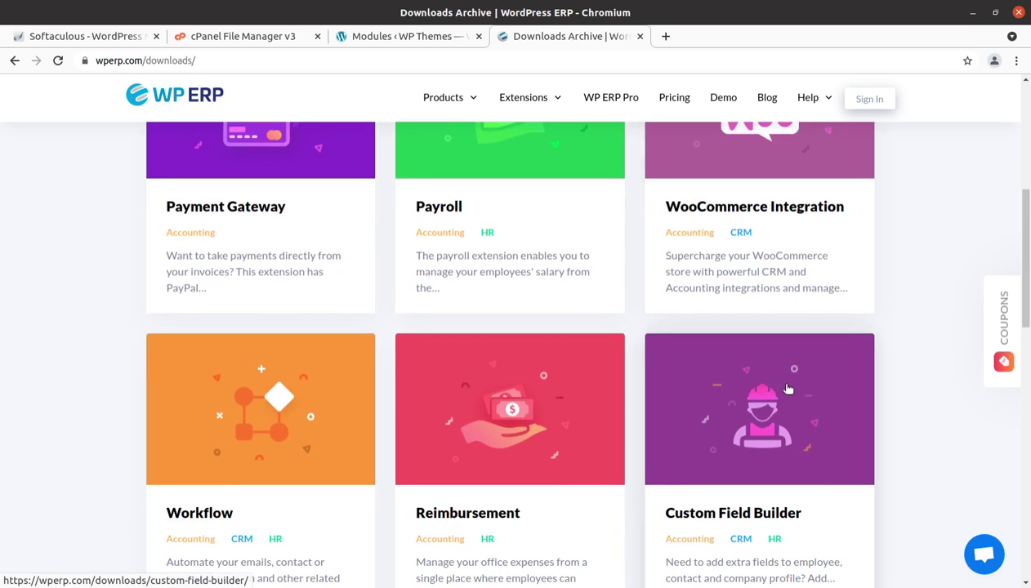
scroll(783, 387, "down", 2)
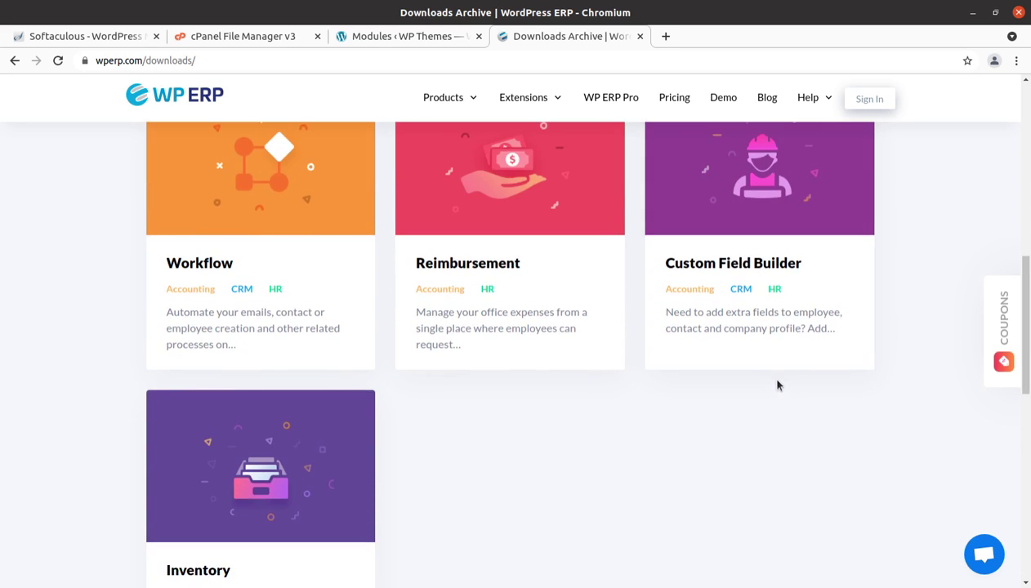
scroll(775, 386, "down", 2)
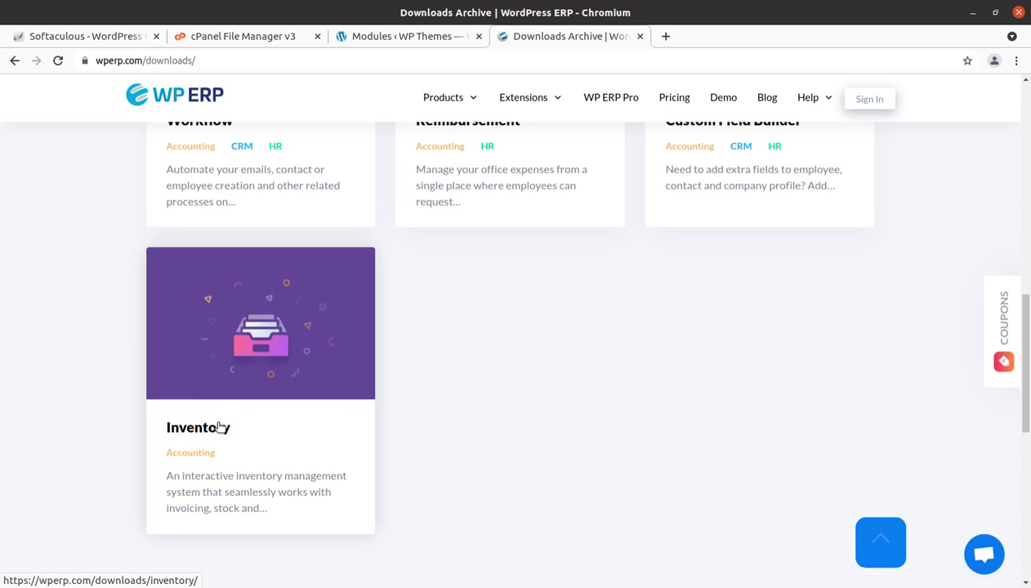
scroll(243, 384, "down", 1)
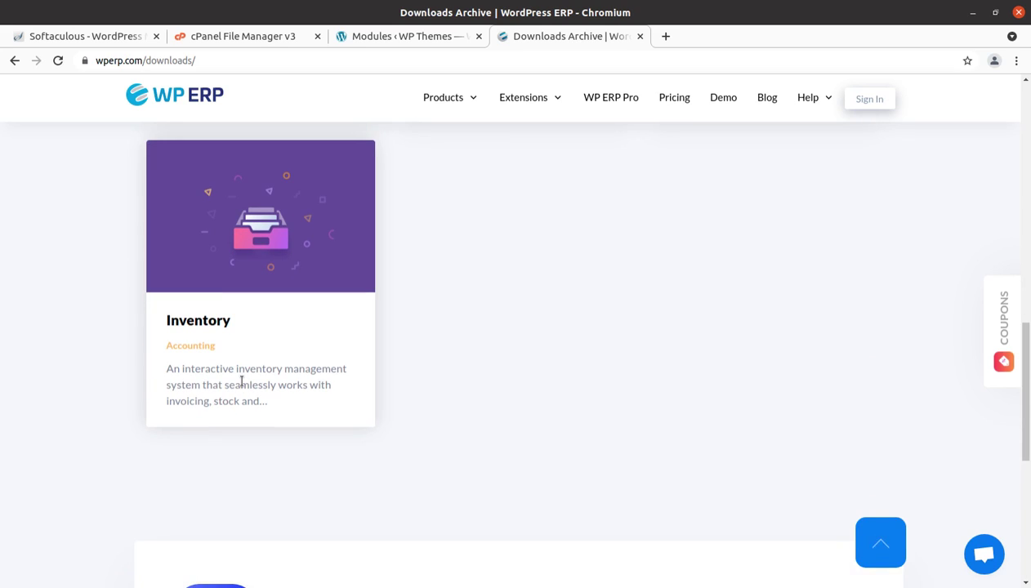
scroll(242, 382, "up", 8)
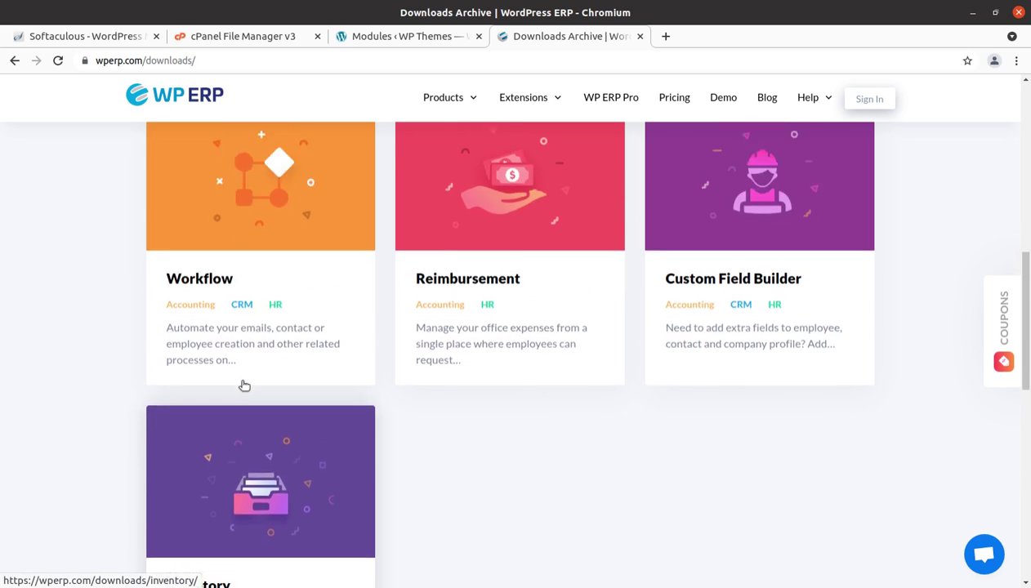
- Filter the extension catalogue to CRM and look through the extensions offered there, down to SMS Notification
scroll(242, 386, "up", 2)
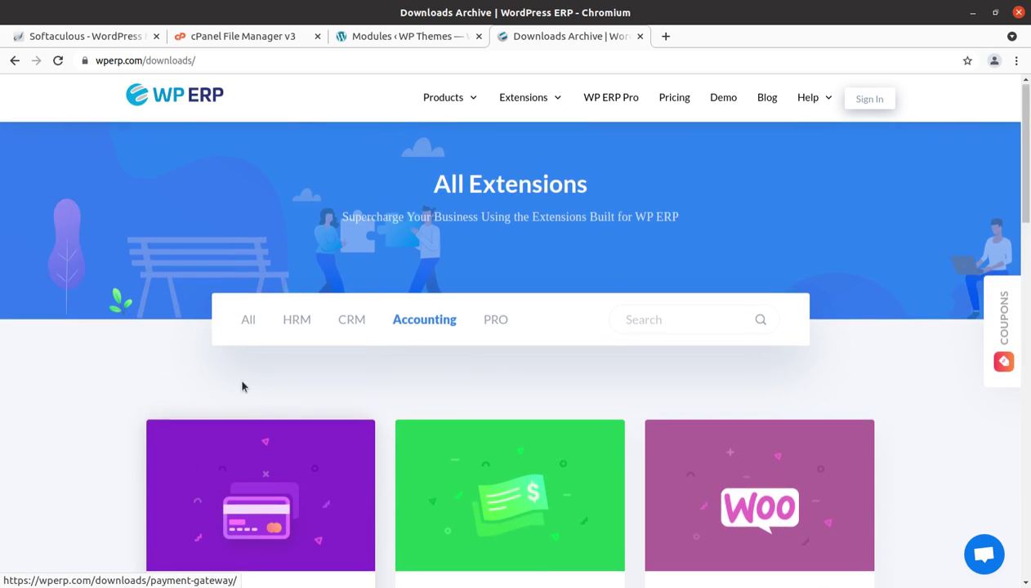
left_click(350, 321)
scroll(343, 343, "down", 2)
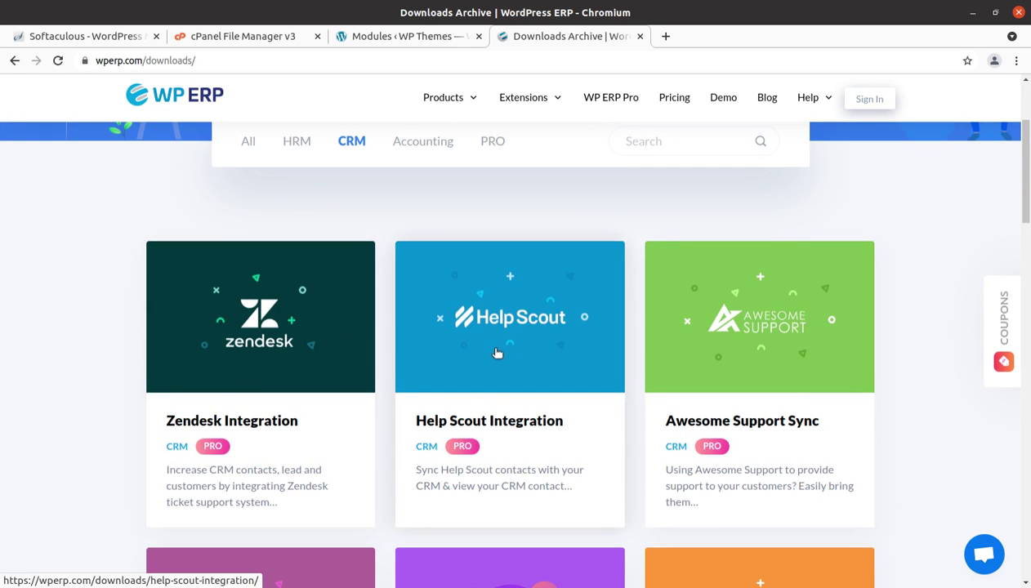
scroll(590, 354, "down", 5)
scroll(589, 354, "down", 1)
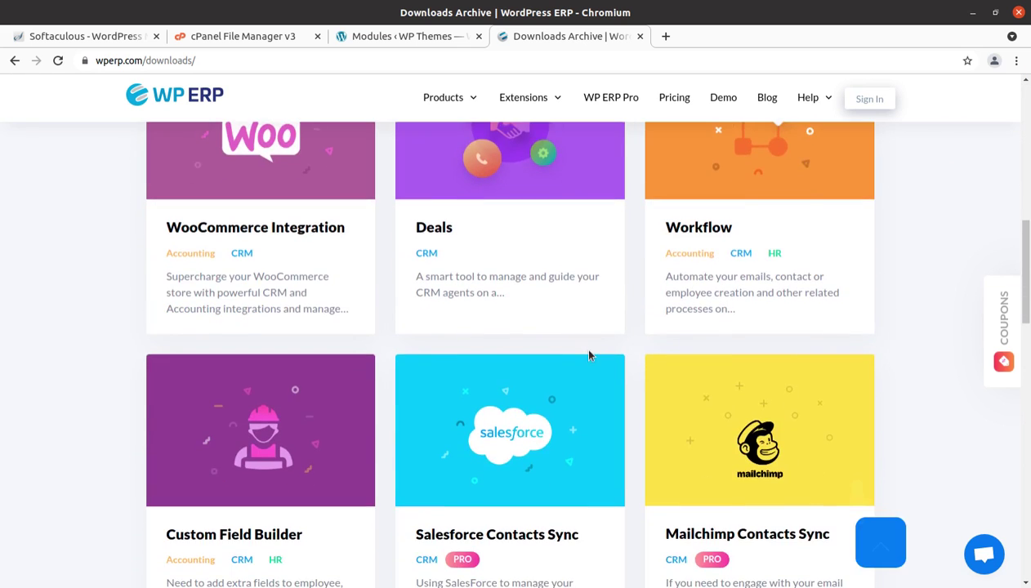
scroll(270, 302, "down", 2)
scroll(265, 304, "down", 1)
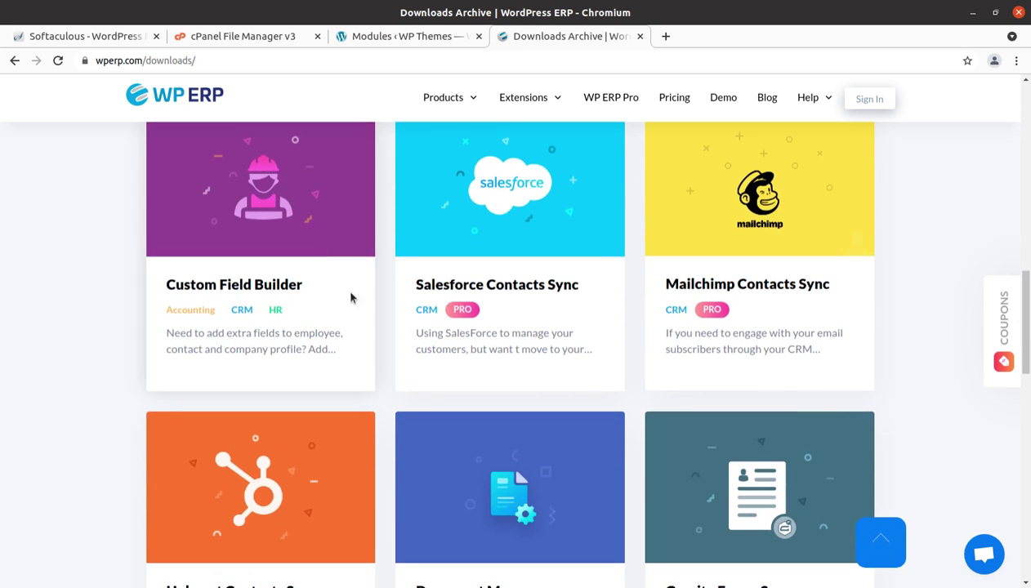
scroll(756, 312, "down", 1)
scroll(757, 312, "down", 2)
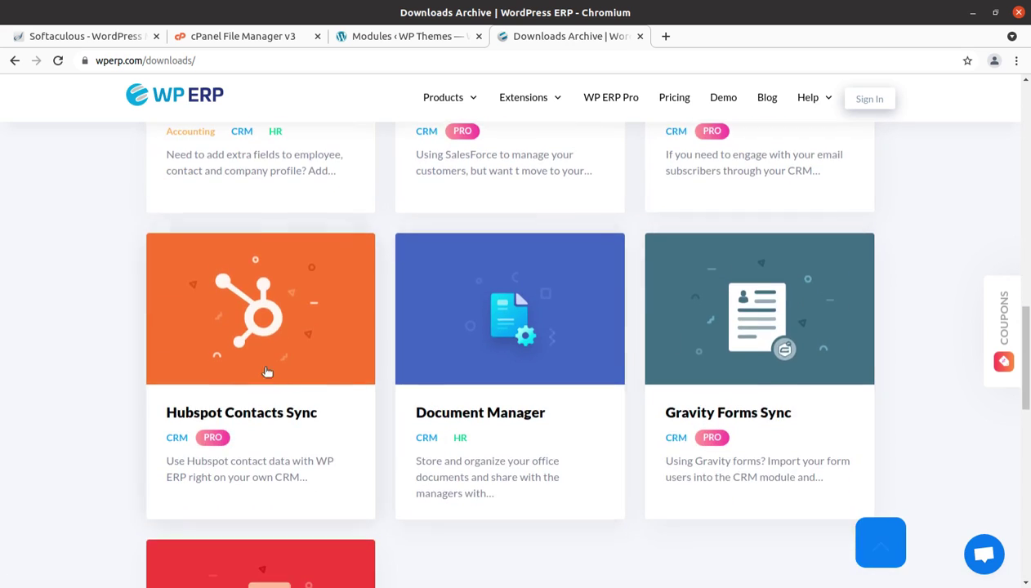
scroll(534, 366, "down", 2)
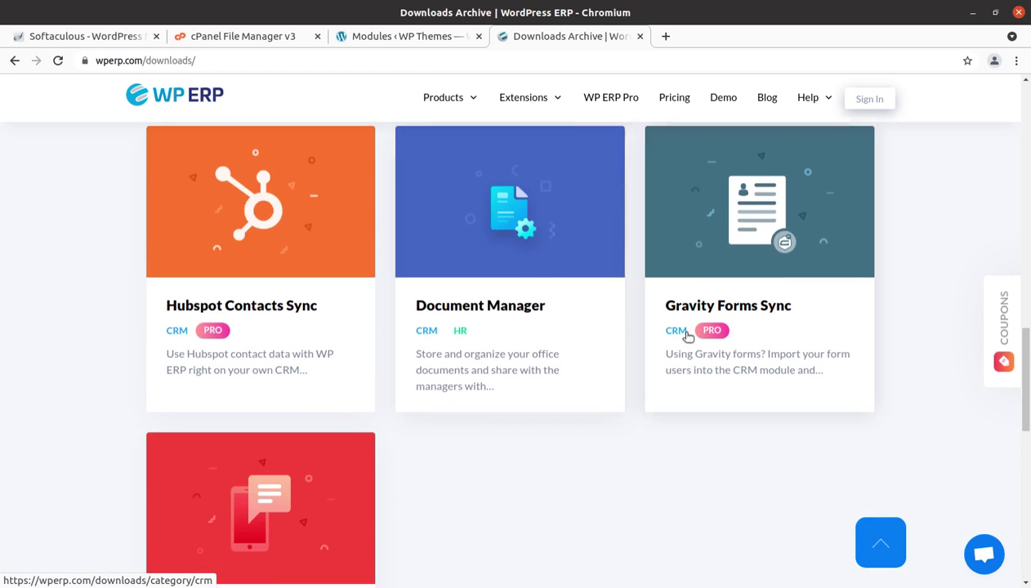
scroll(683, 333, "down", 2)
scroll(330, 385, "down", 2)
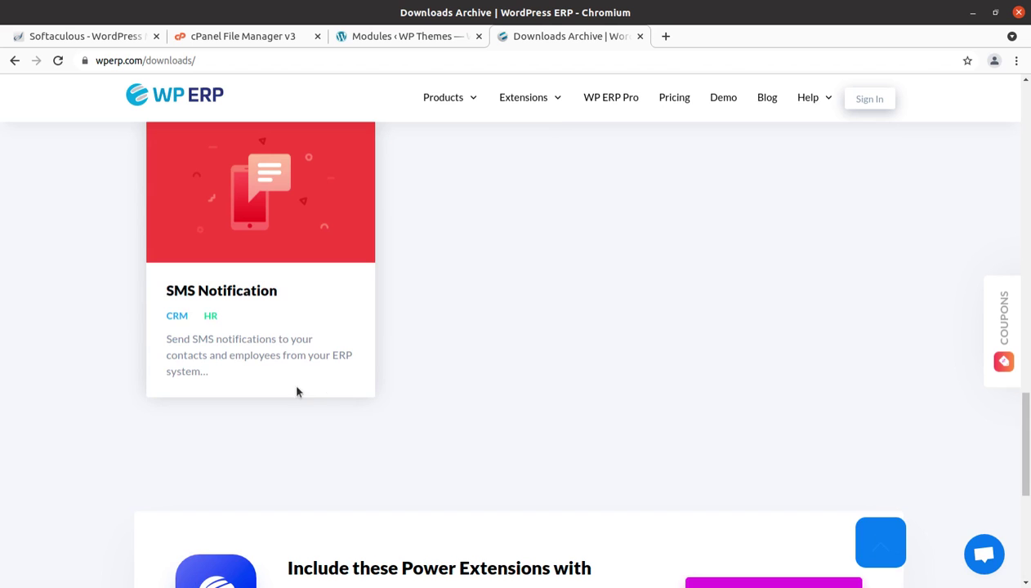
- Filter the extension catalogue to HRM and look through the HR extensions, from Advanced Leave Management to Asset Manager
scroll(266, 357, "up", 14)
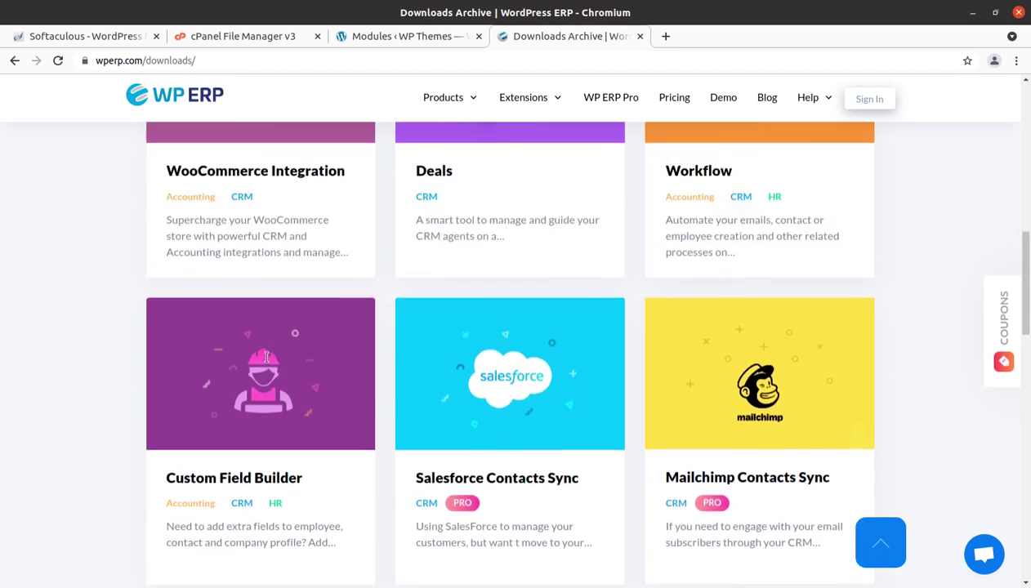
scroll(267, 357, "up", 5)
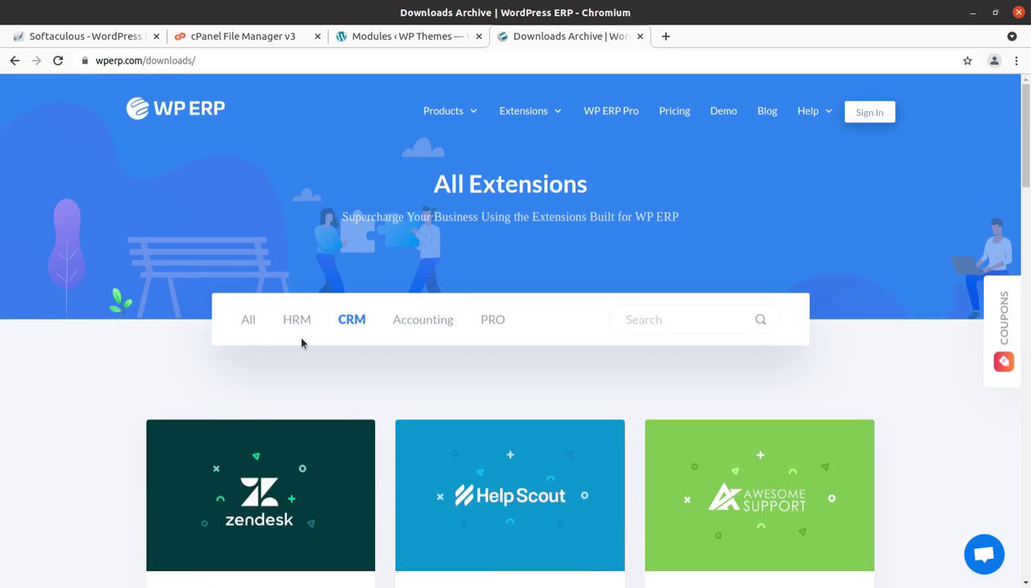
left_click(299, 327)
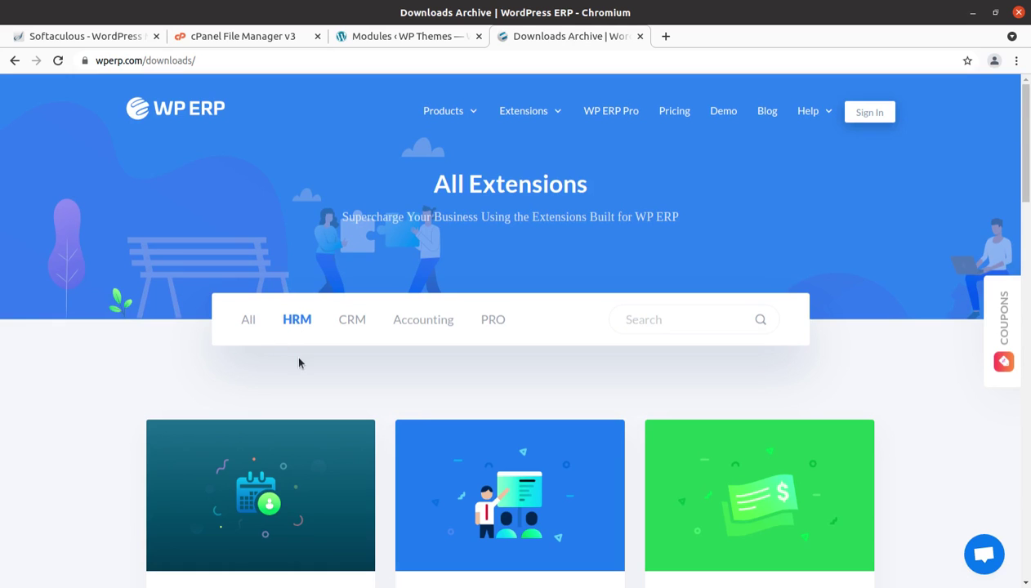
scroll(294, 352, "down", 3)
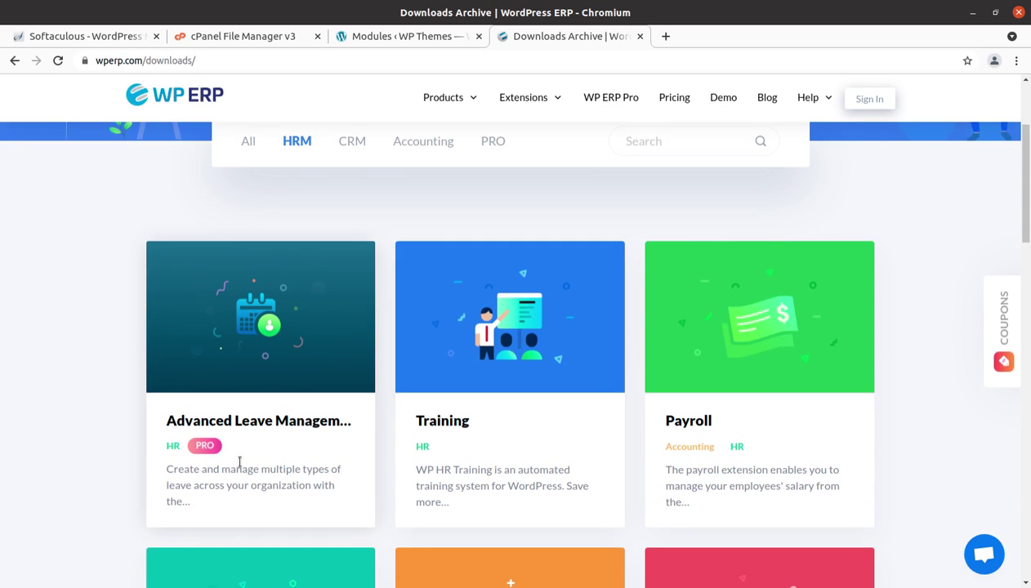
scroll(463, 430, "down", 3)
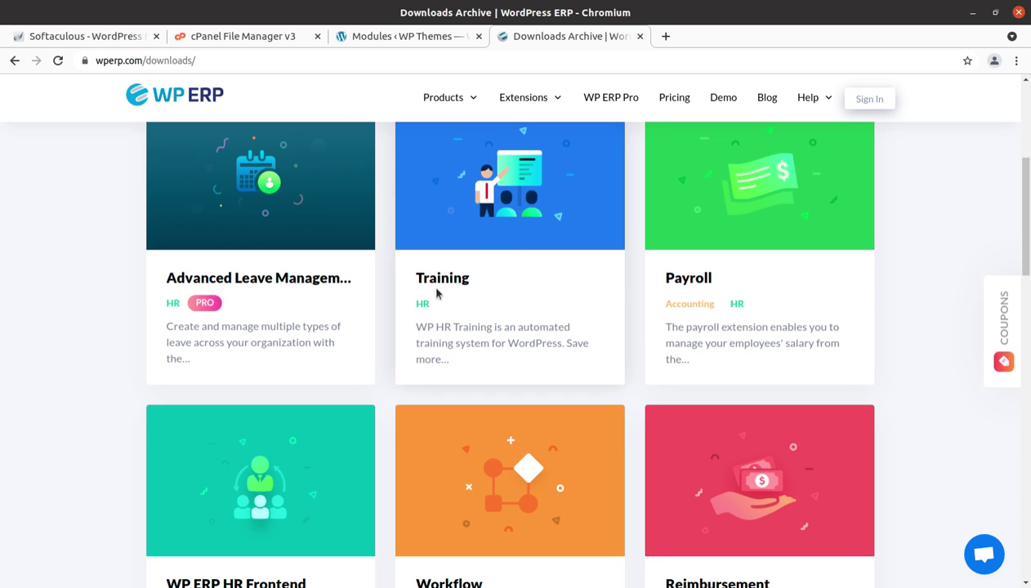
scroll(499, 340, "down", 3)
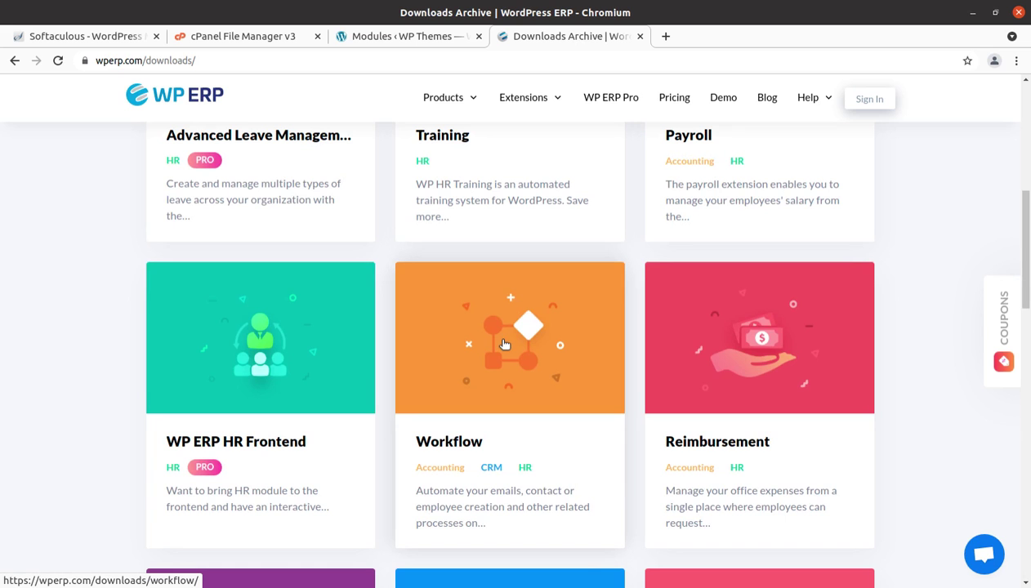
scroll(501, 342, "up", 5)
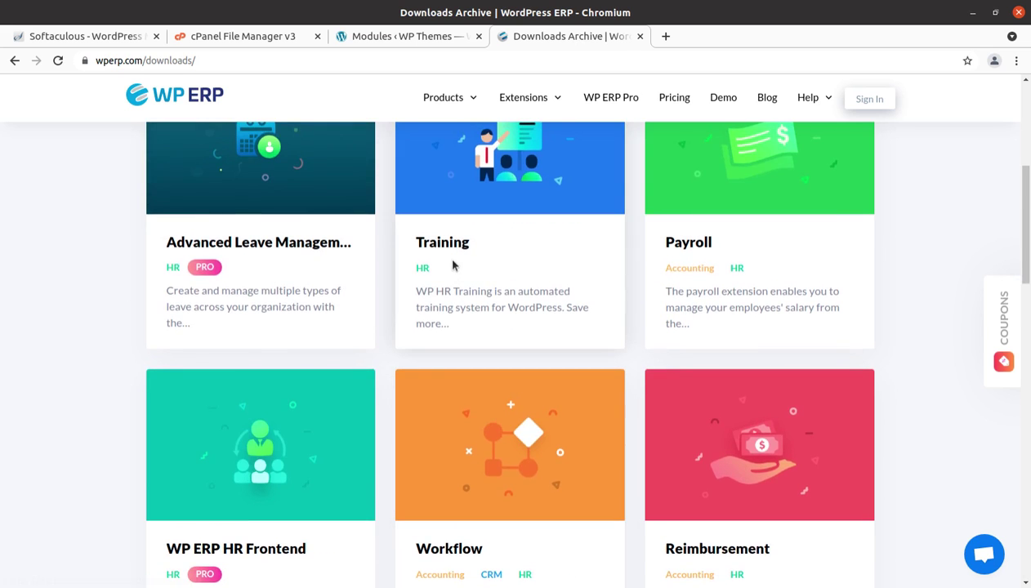
scroll(453, 269, "down", 2)
scroll(454, 270, "down", 12)
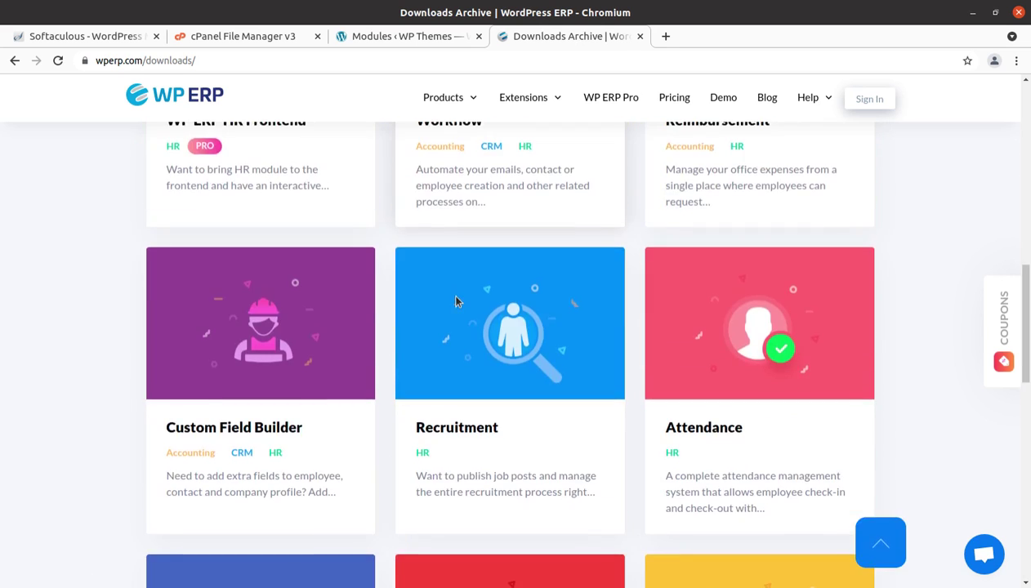
scroll(458, 300, "down", 9)
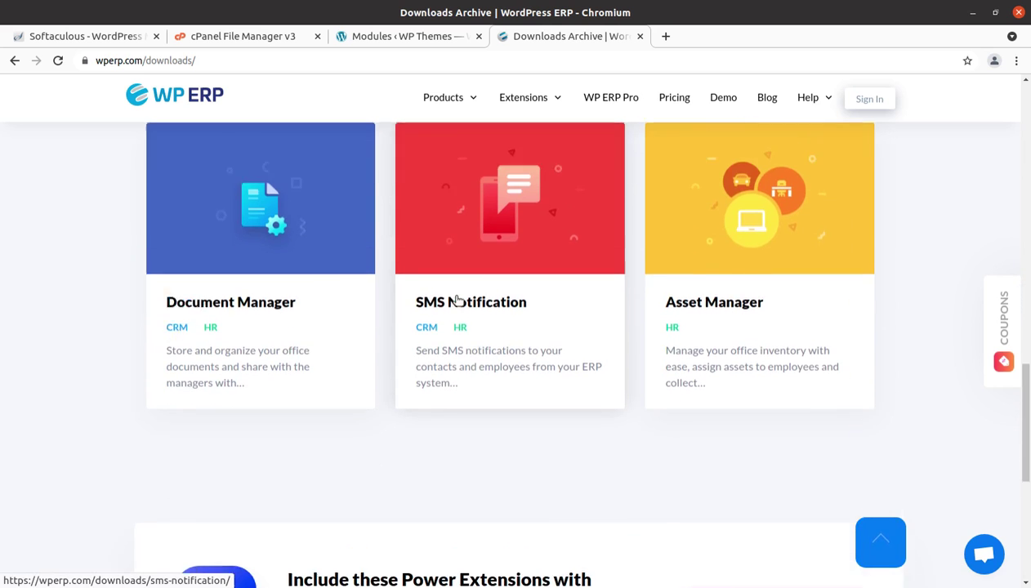
scroll(458, 300, "up", 20)
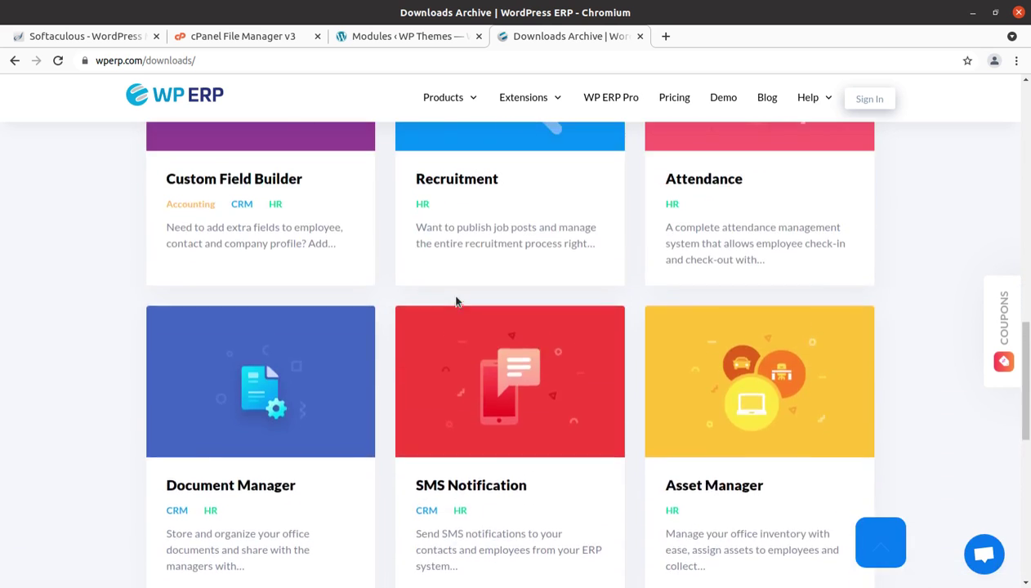
scroll(456, 301, "up", 7)
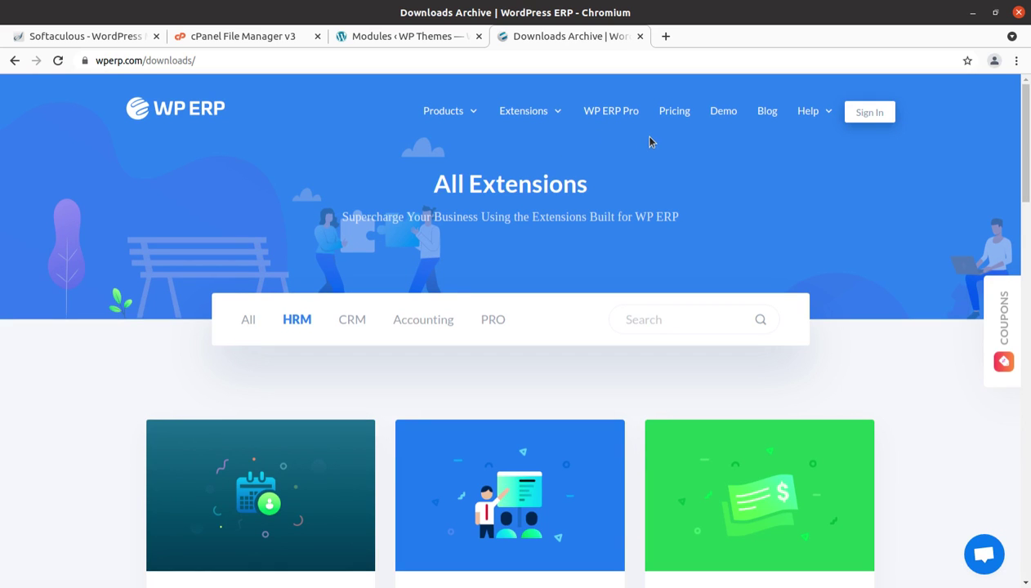
- Open the Recruitment extension's page from the HRM extensions and examine its features
scroll(530, 399, "down", 11)
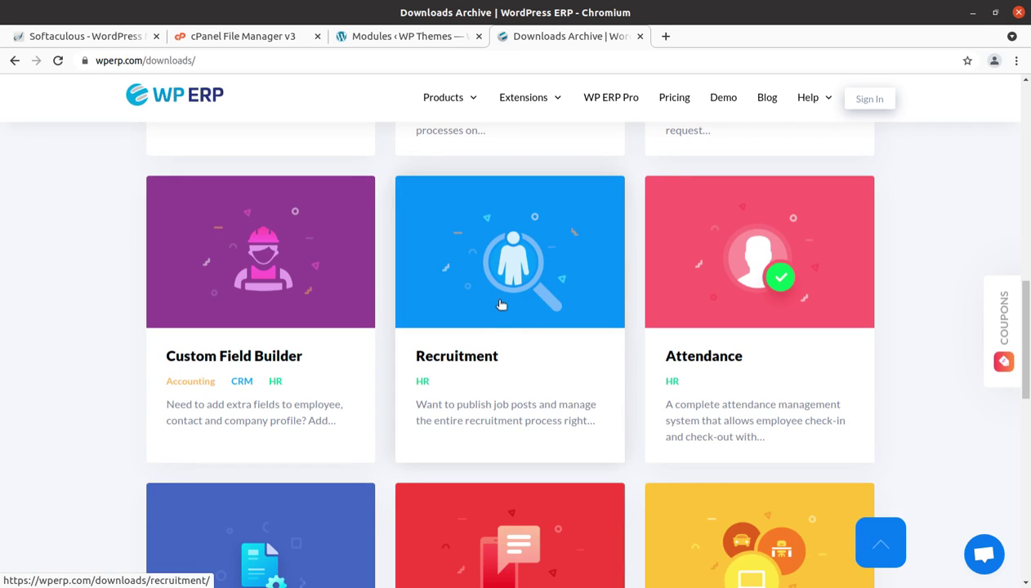
scroll(503, 301, "up", 3)
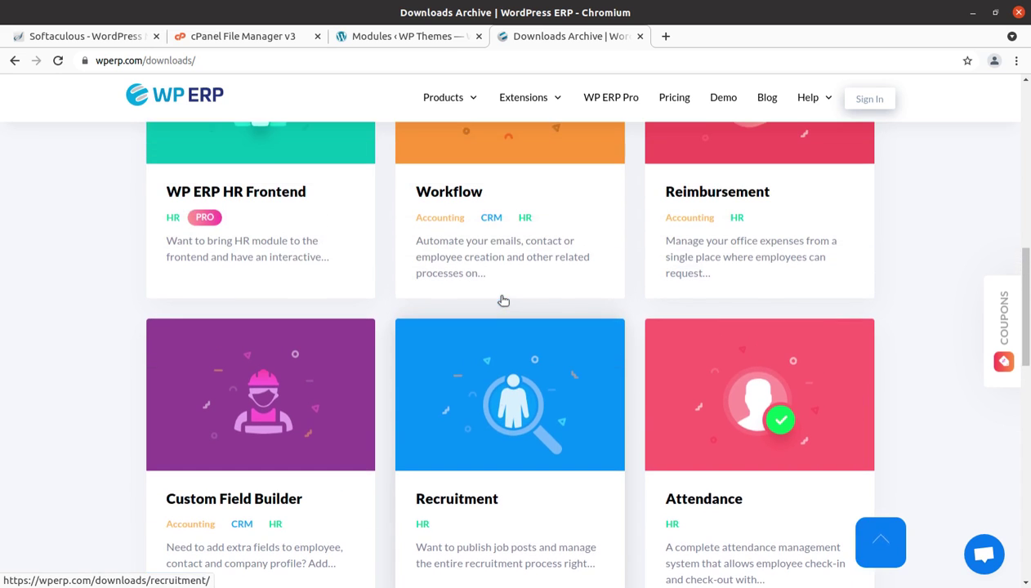
scroll(466, 311, "down", 4)
left_click(462, 283)
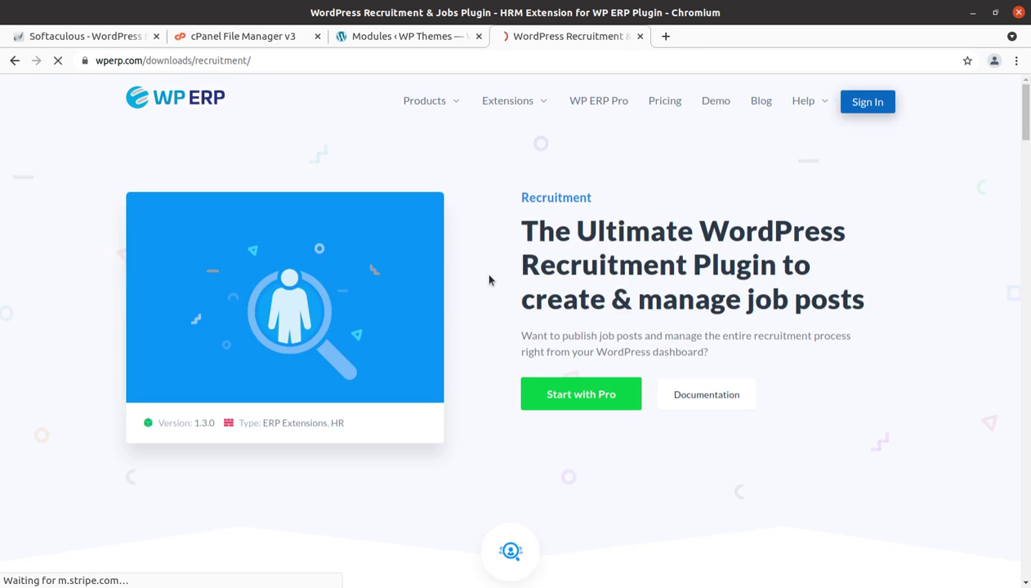
scroll(540, 243, "down", 5)
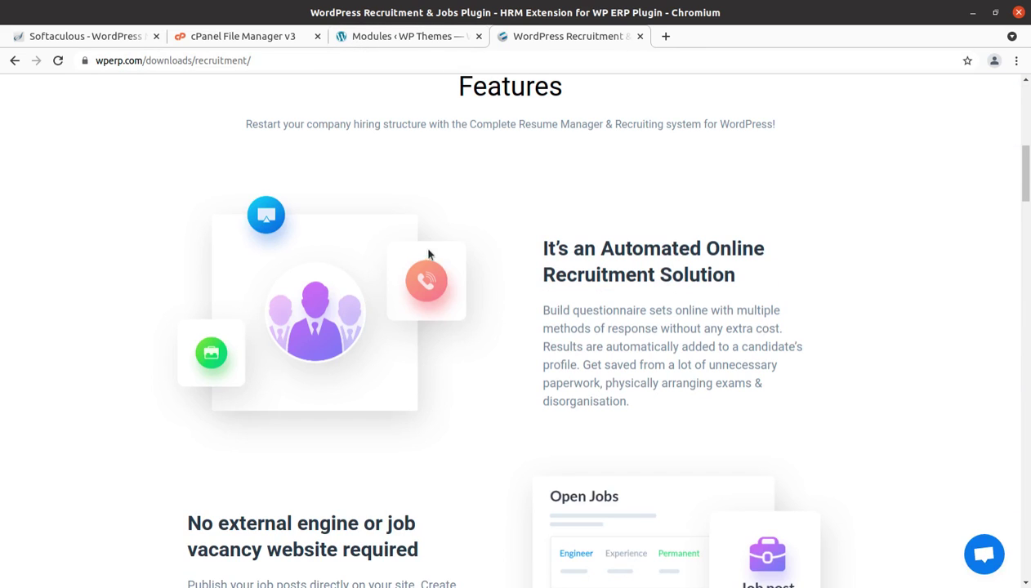
scroll(425, 255, "up", 5)
scroll(426, 256, "up", 2)
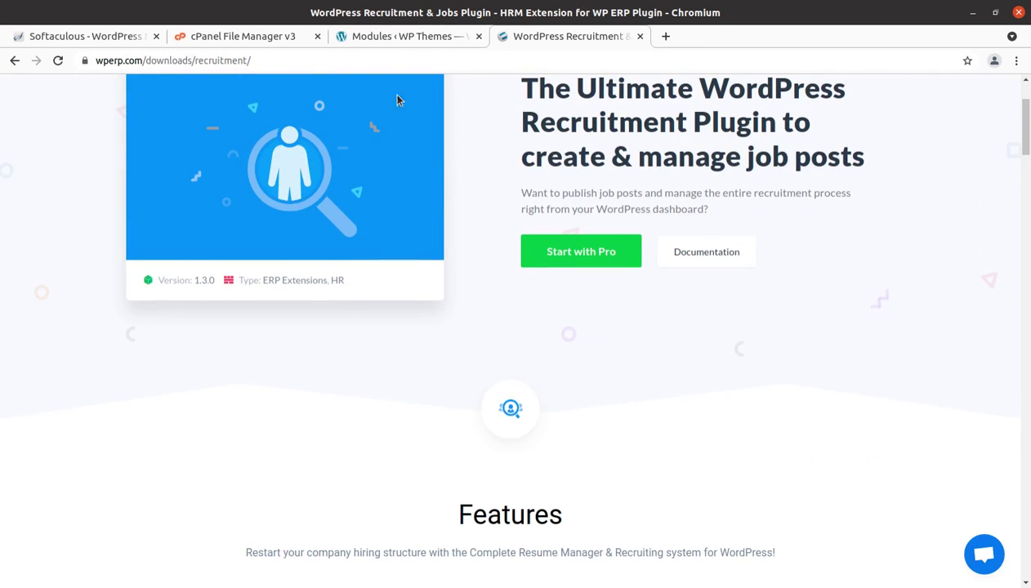
scroll(414, 139, "up", 1)
- Switch to the WordPress admin and open the job openings in WP ERP's HR recruitment section
left_click(384, 36)
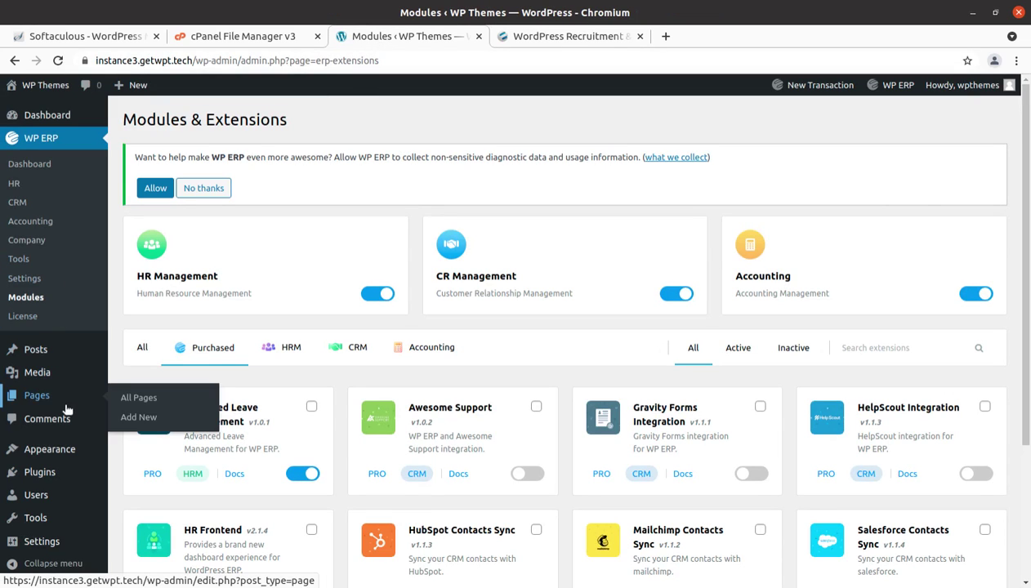
left_click(14, 183)
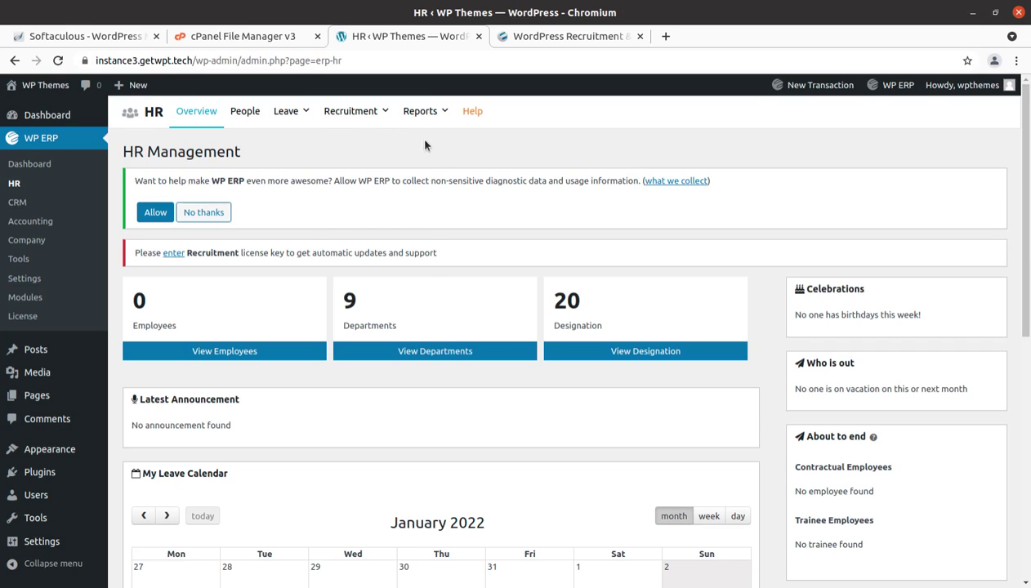
mouse_move(355, 120)
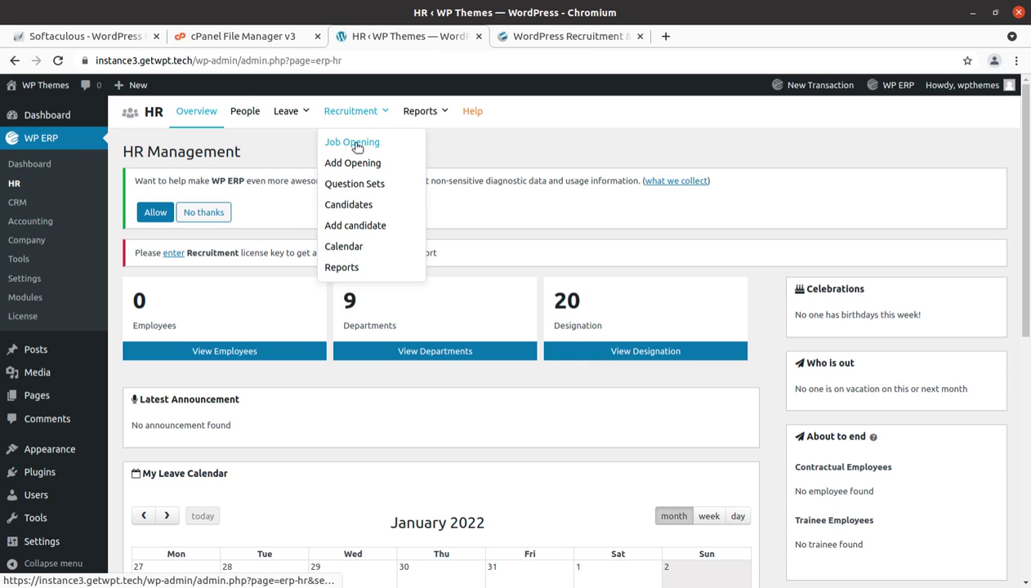
left_click(357, 147)
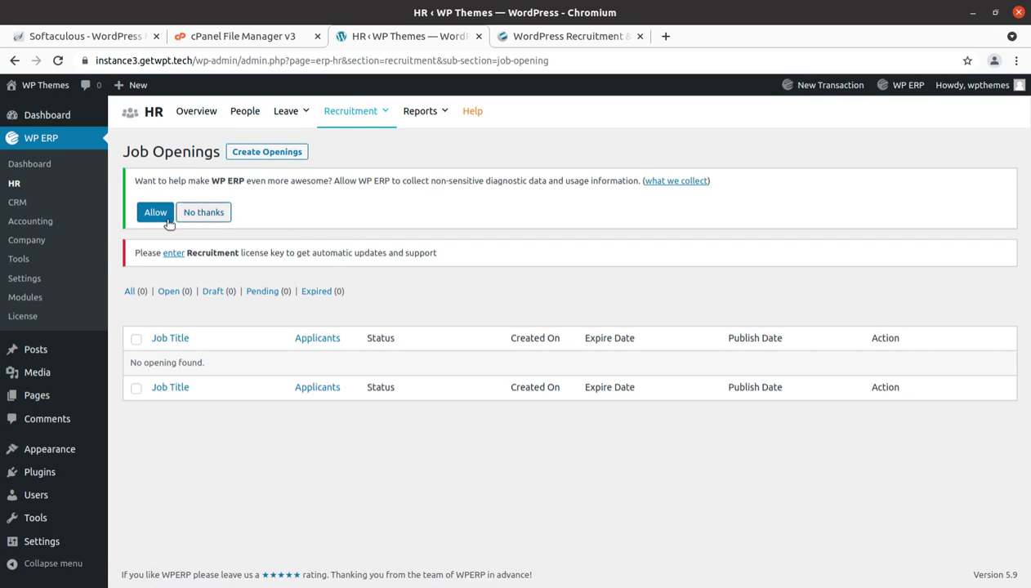
- Open the form for creating a job opening and examine its job description fields and the stages that follow
left_click(247, 155)
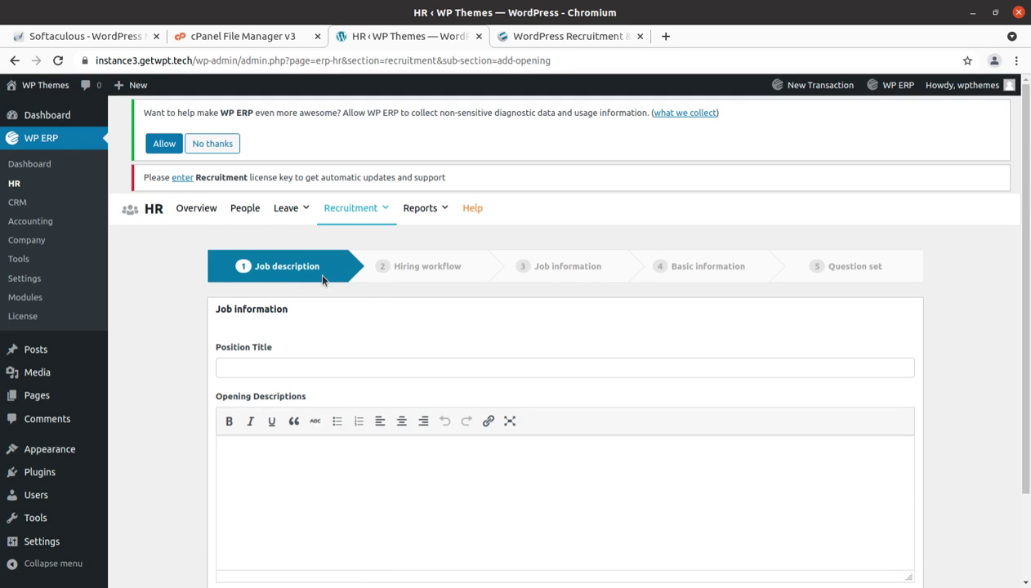
scroll(336, 281, "down", 3)
scroll(336, 284, "up", 3)
mouse_move(374, 214)
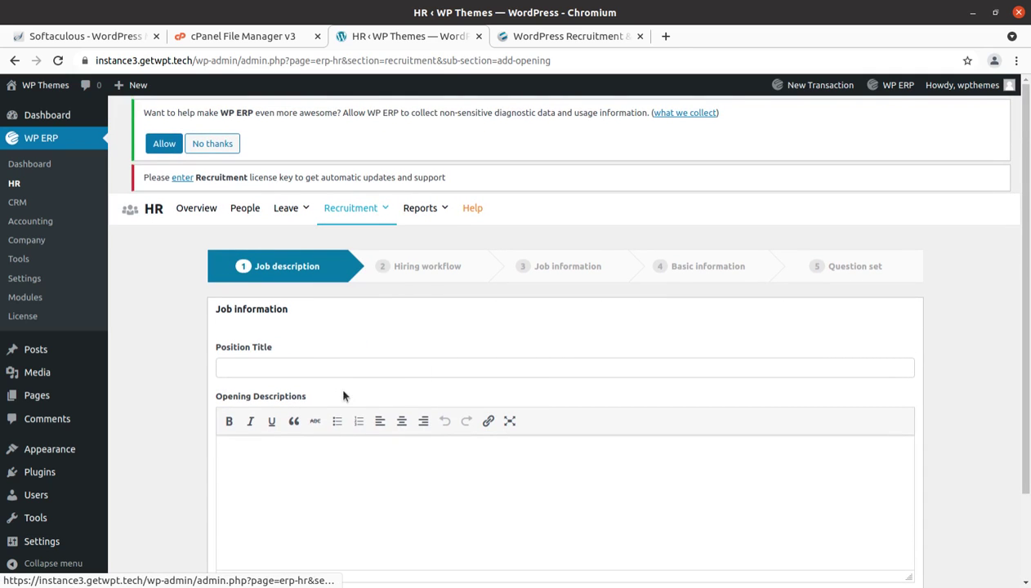
mouse_move(304, 210)
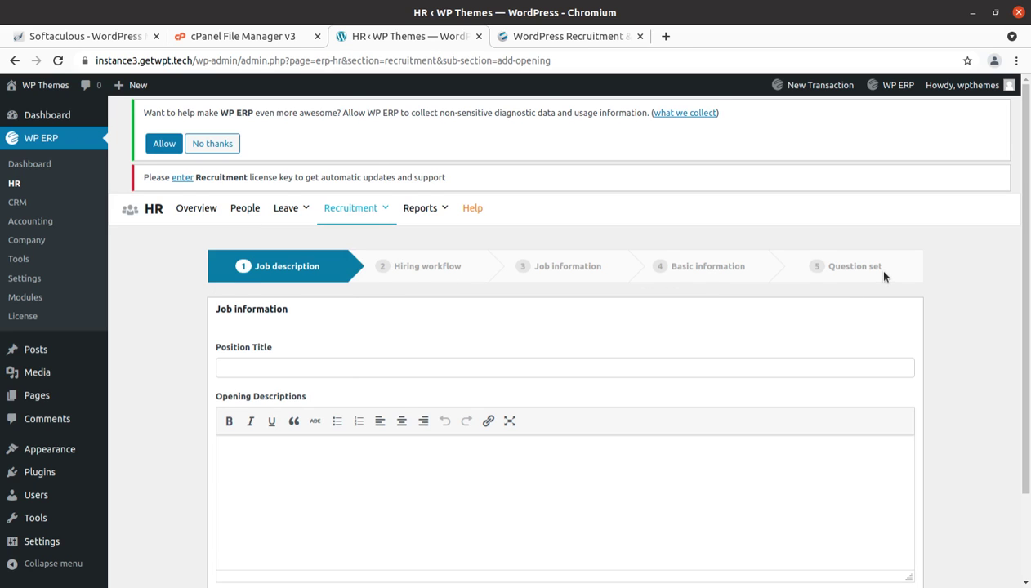
scroll(883, 276, "down", 2)
scroll(883, 275, "up", 2)
- Switch back to the wperp.com website and return from the Recruitment page to the extension catalogue
left_click(569, 36)
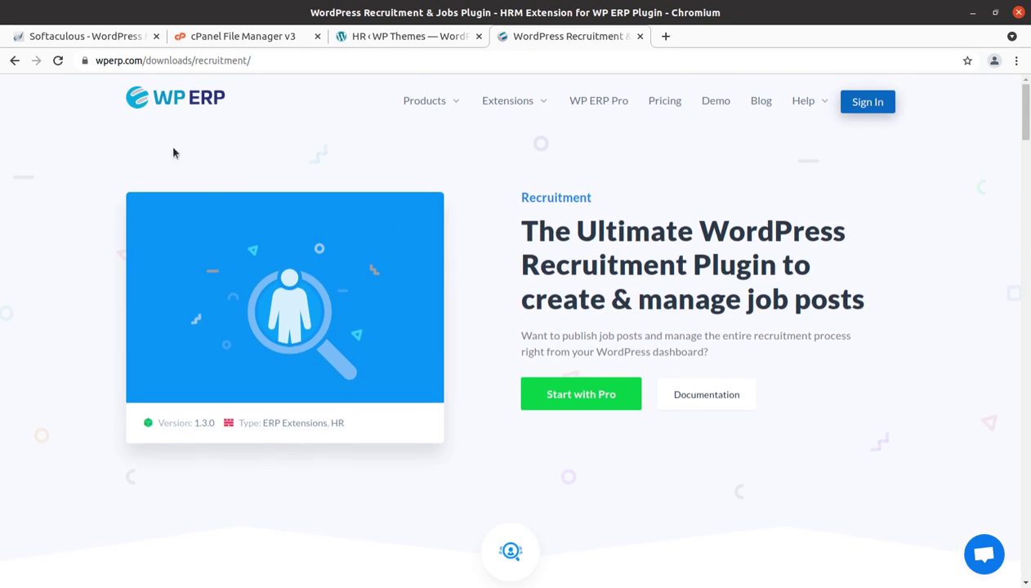
left_click(18, 61)
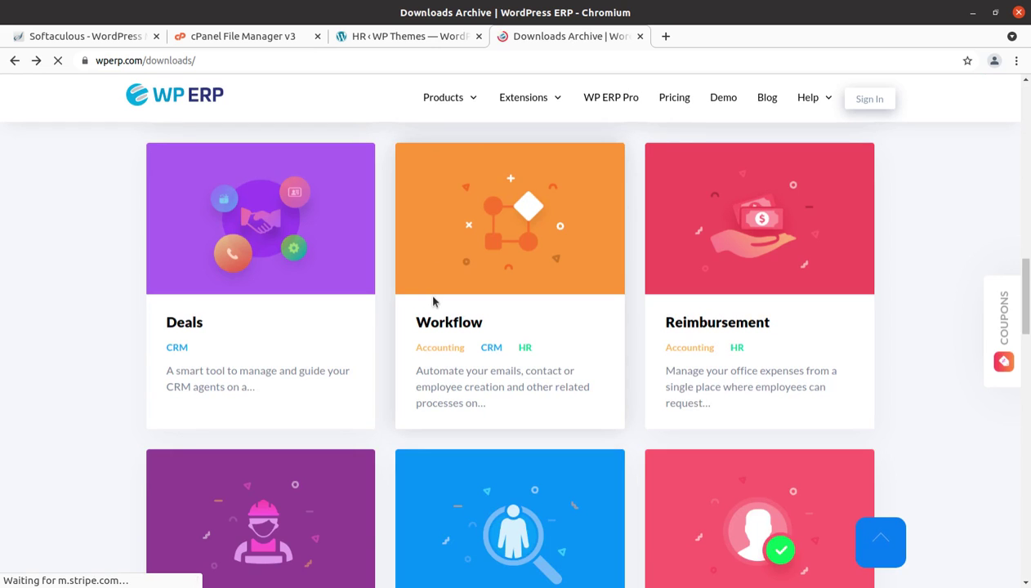
scroll(433, 299, "up", 2)
scroll(558, 139, "up", 2)
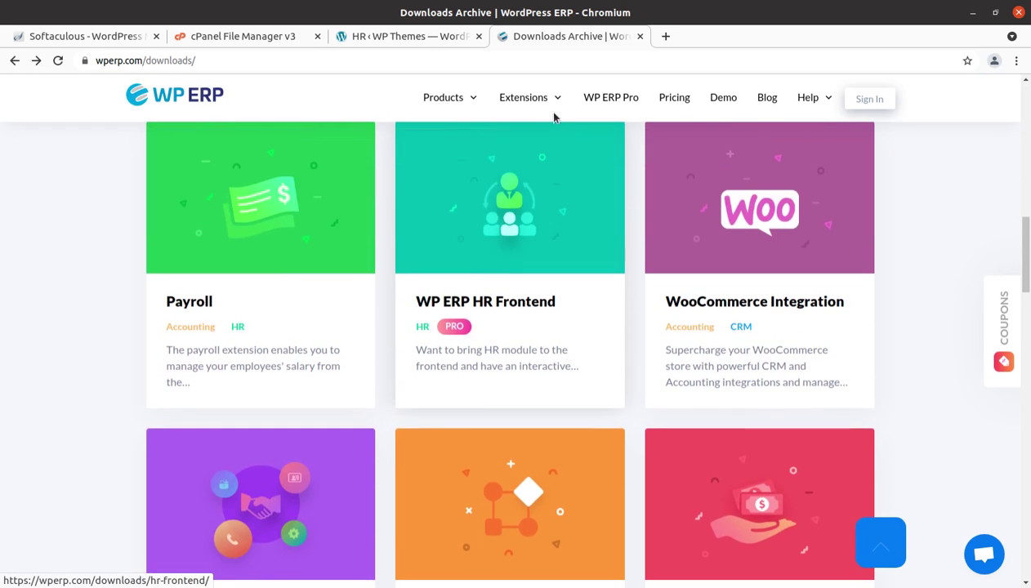
mouse_move(527, 97)
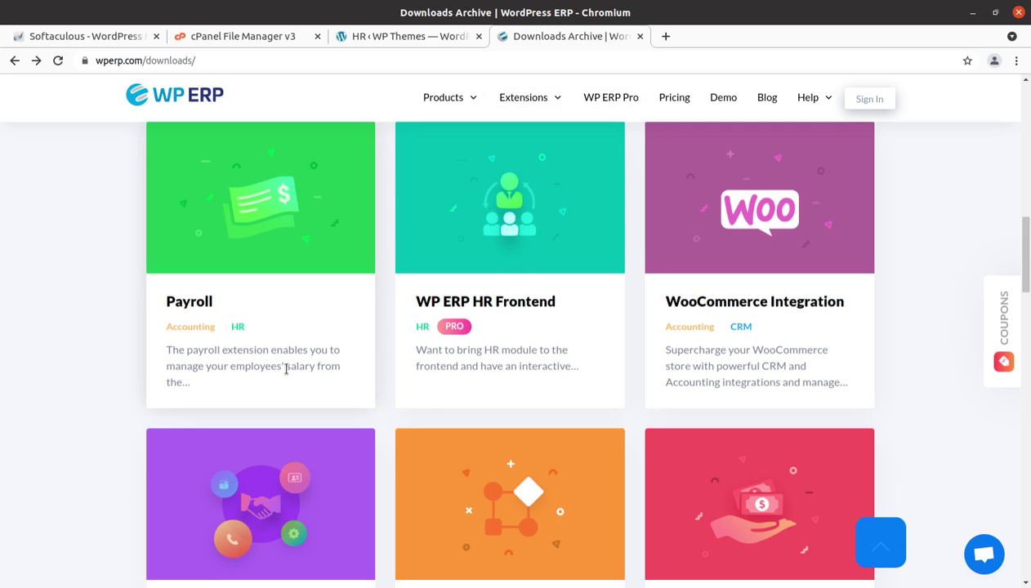
scroll(285, 368, "up", 5)
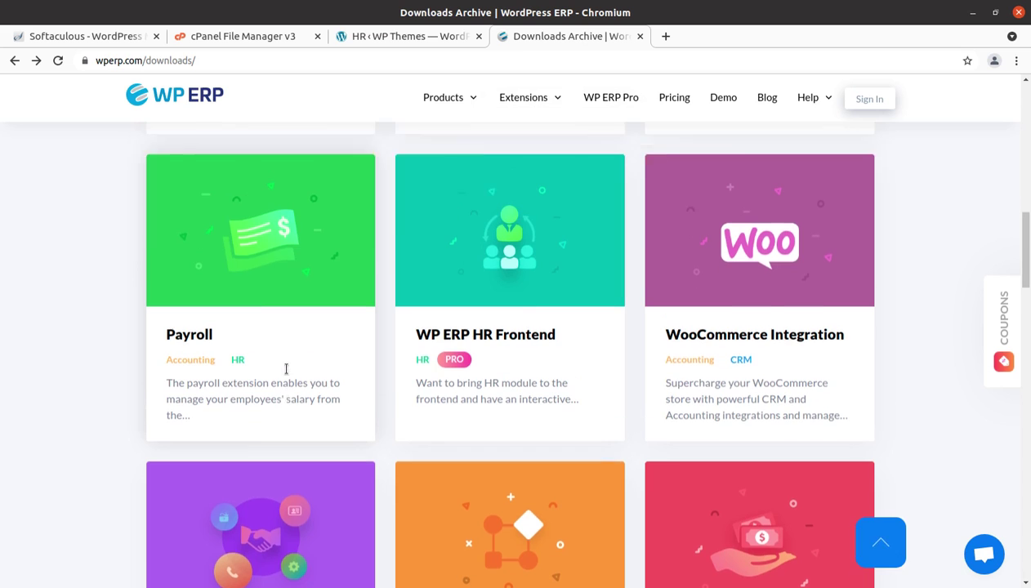
- Look back over the extension catalogue, switch to the WordPress admin and open the site's main Dashboard
scroll(311, 343, "up", 2)
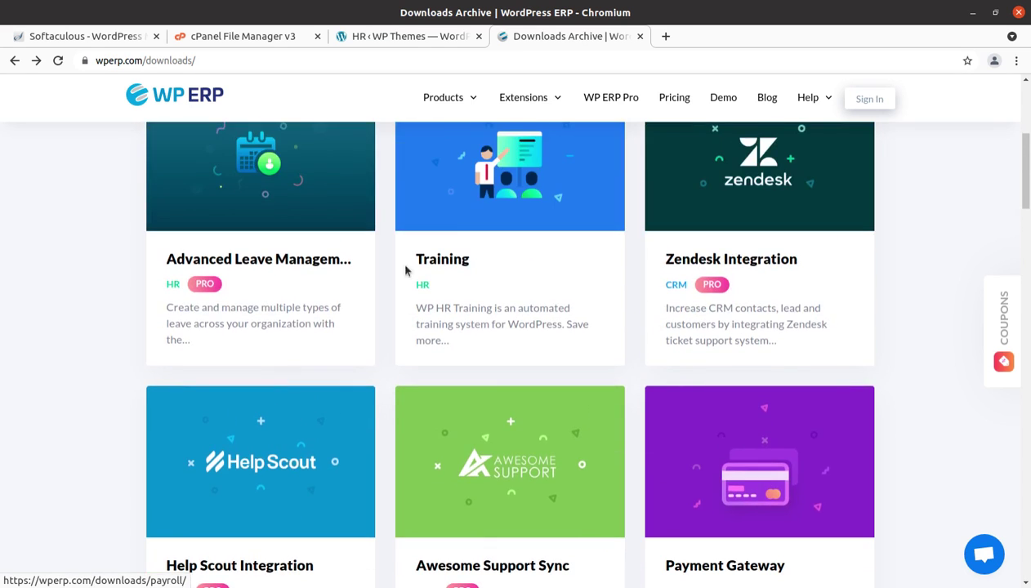
scroll(449, 242, "up", 4)
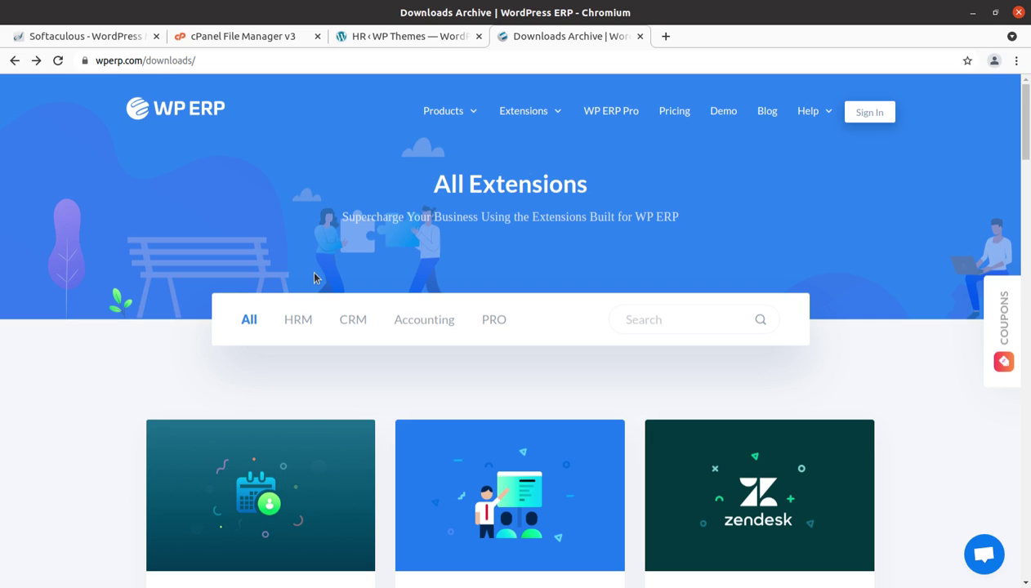
left_click(396, 40)
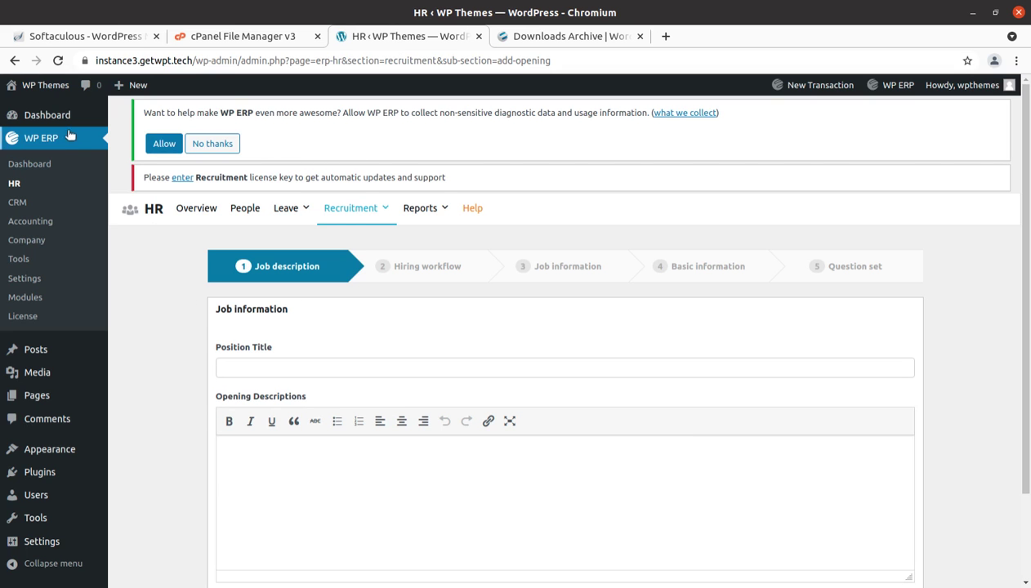
left_click(50, 113)
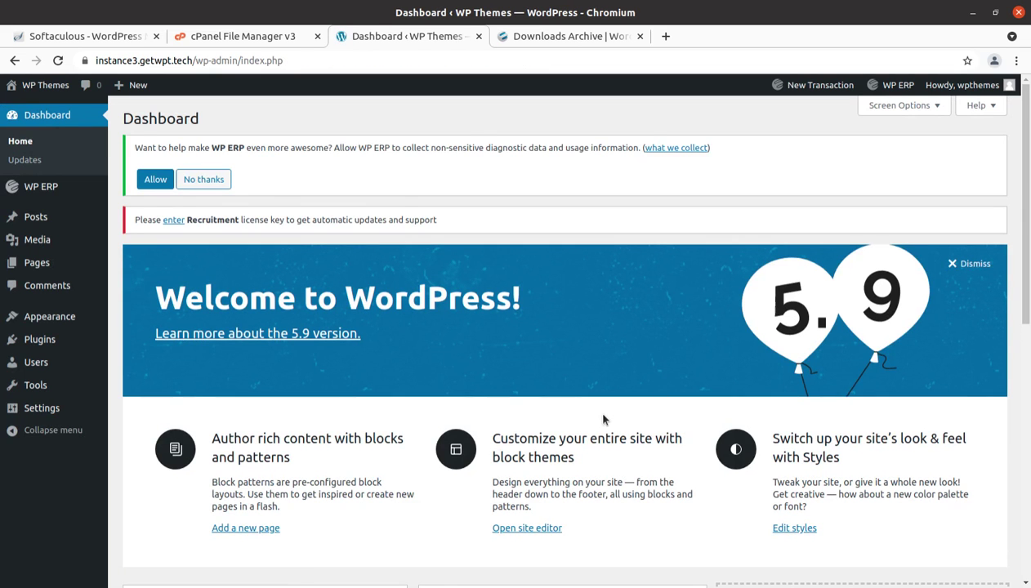
- Look through the Dashboard widgets and dismiss the Welcome to WordPress panel
scroll(602, 417, "down", 5)
scroll(602, 414, "down", 3)
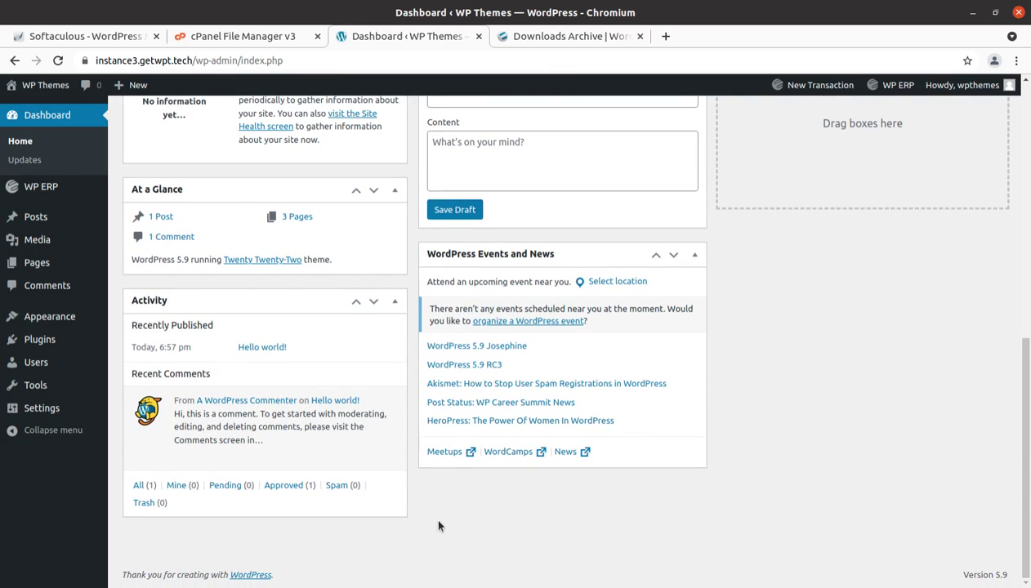
scroll(438, 524, "up", 5)
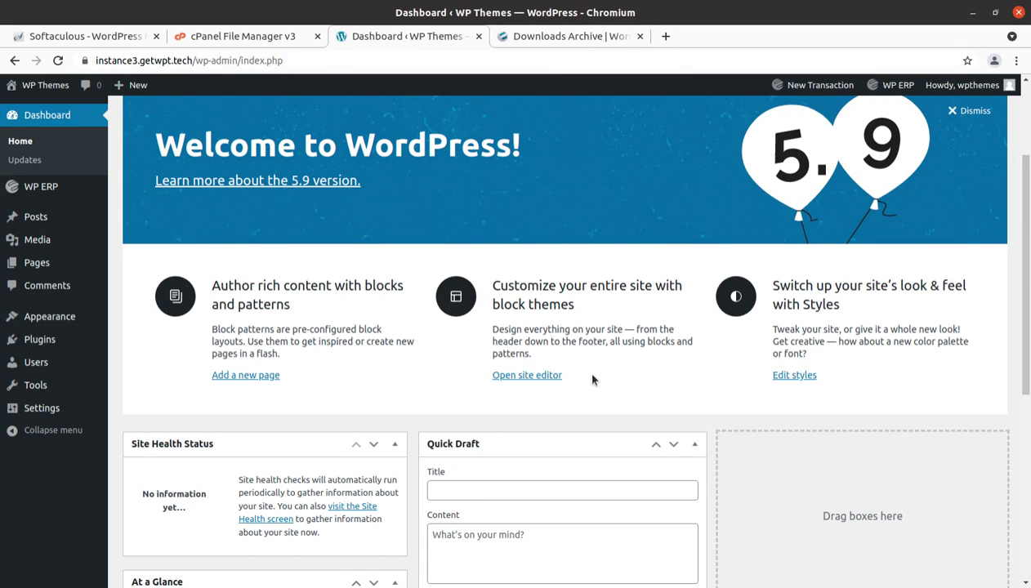
scroll(591, 375, "up", 2)
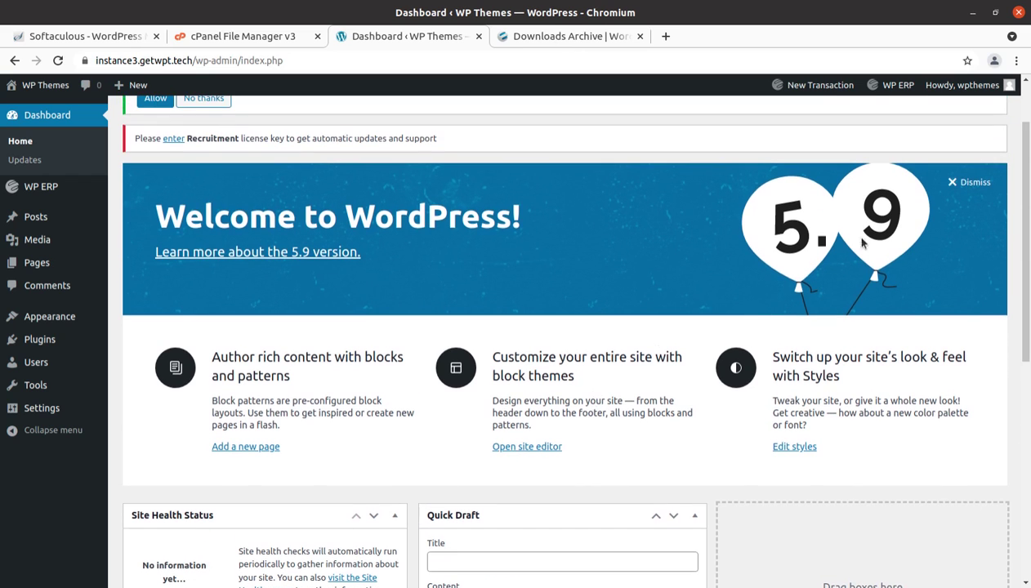
left_click(952, 182)
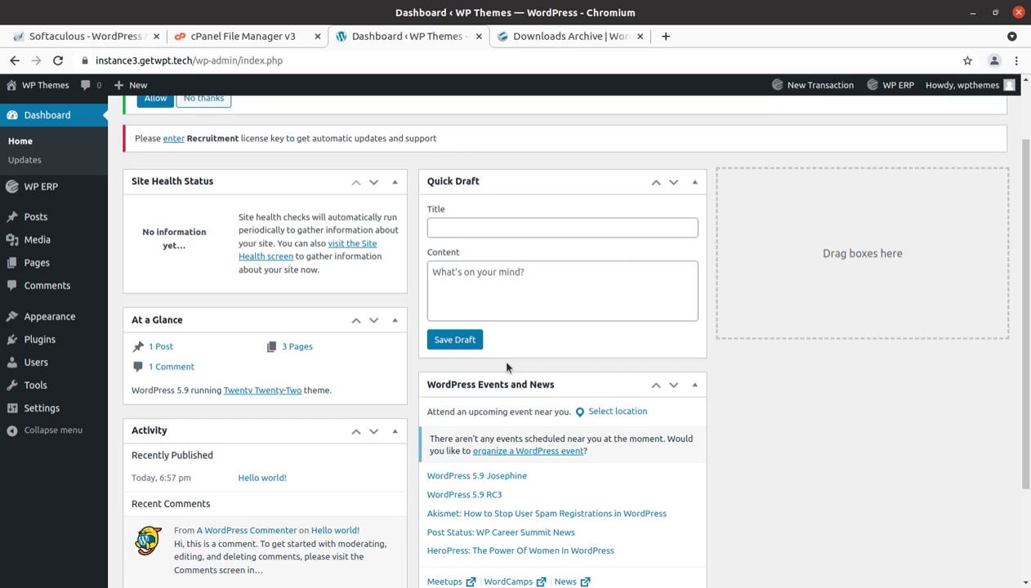
- Reload the main Dashboard to review its remaining widgets, and open the WP ERP dashboard
left_click(41, 121)
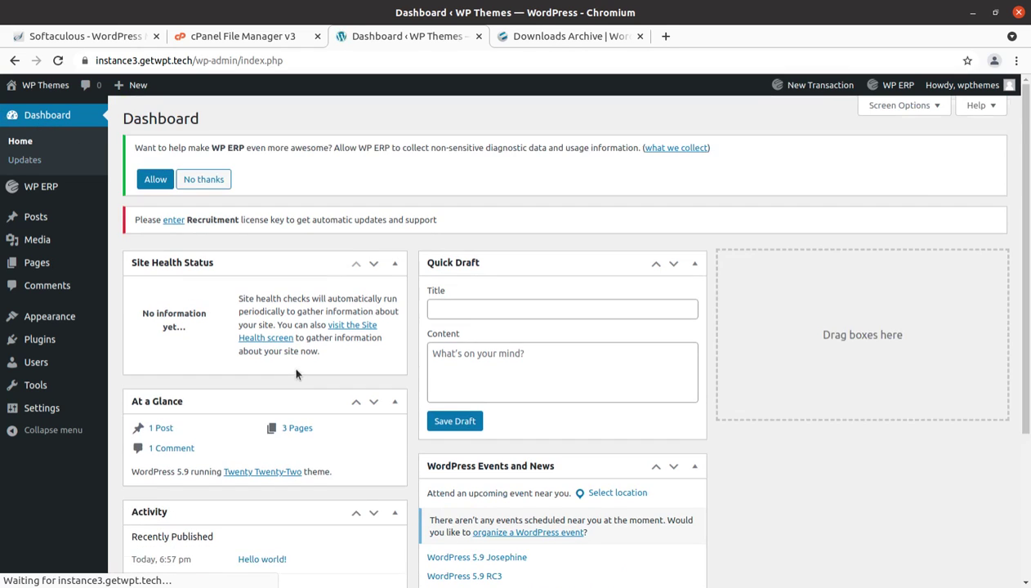
scroll(457, 327, "down", 5)
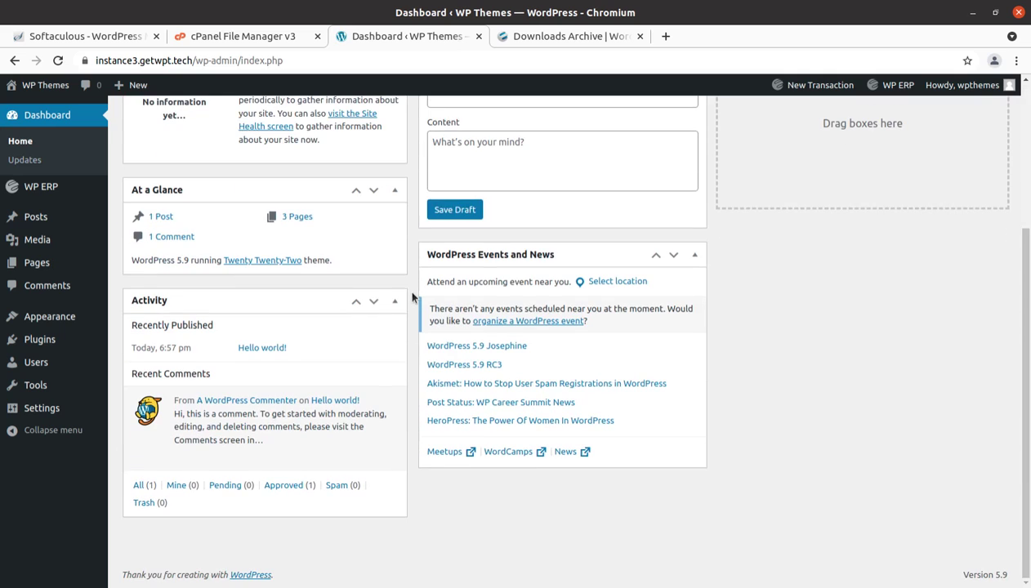
mouse_move(61, 194)
left_click(128, 191)
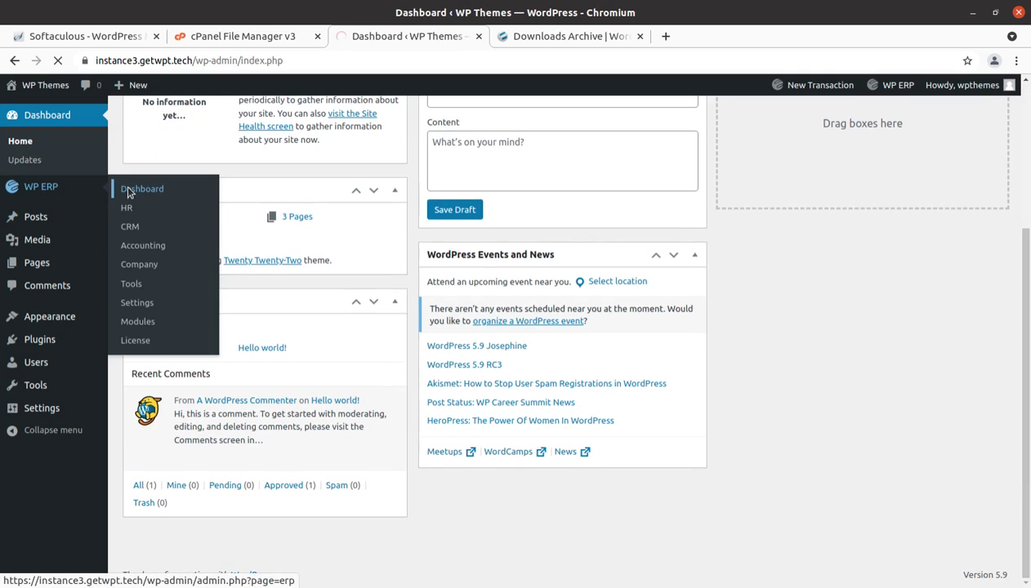